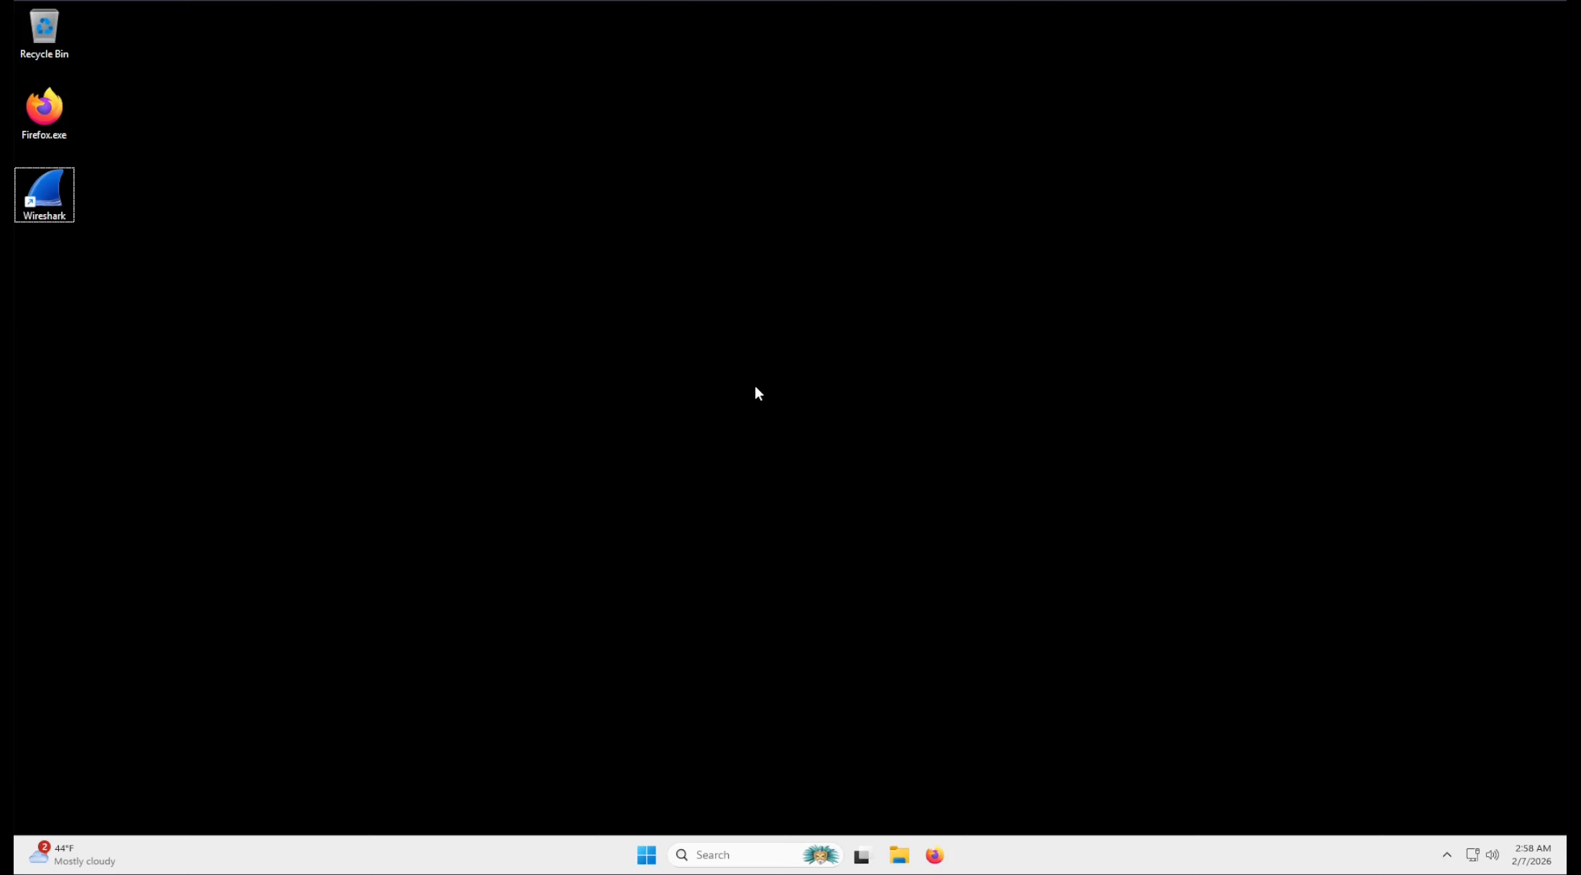
# Launch Wireshark and start a live capture on the Intel(R) PRO/1000 MT Desktop Adapter Ethernet interface.
pyautogui.doubleClick(45, 193)
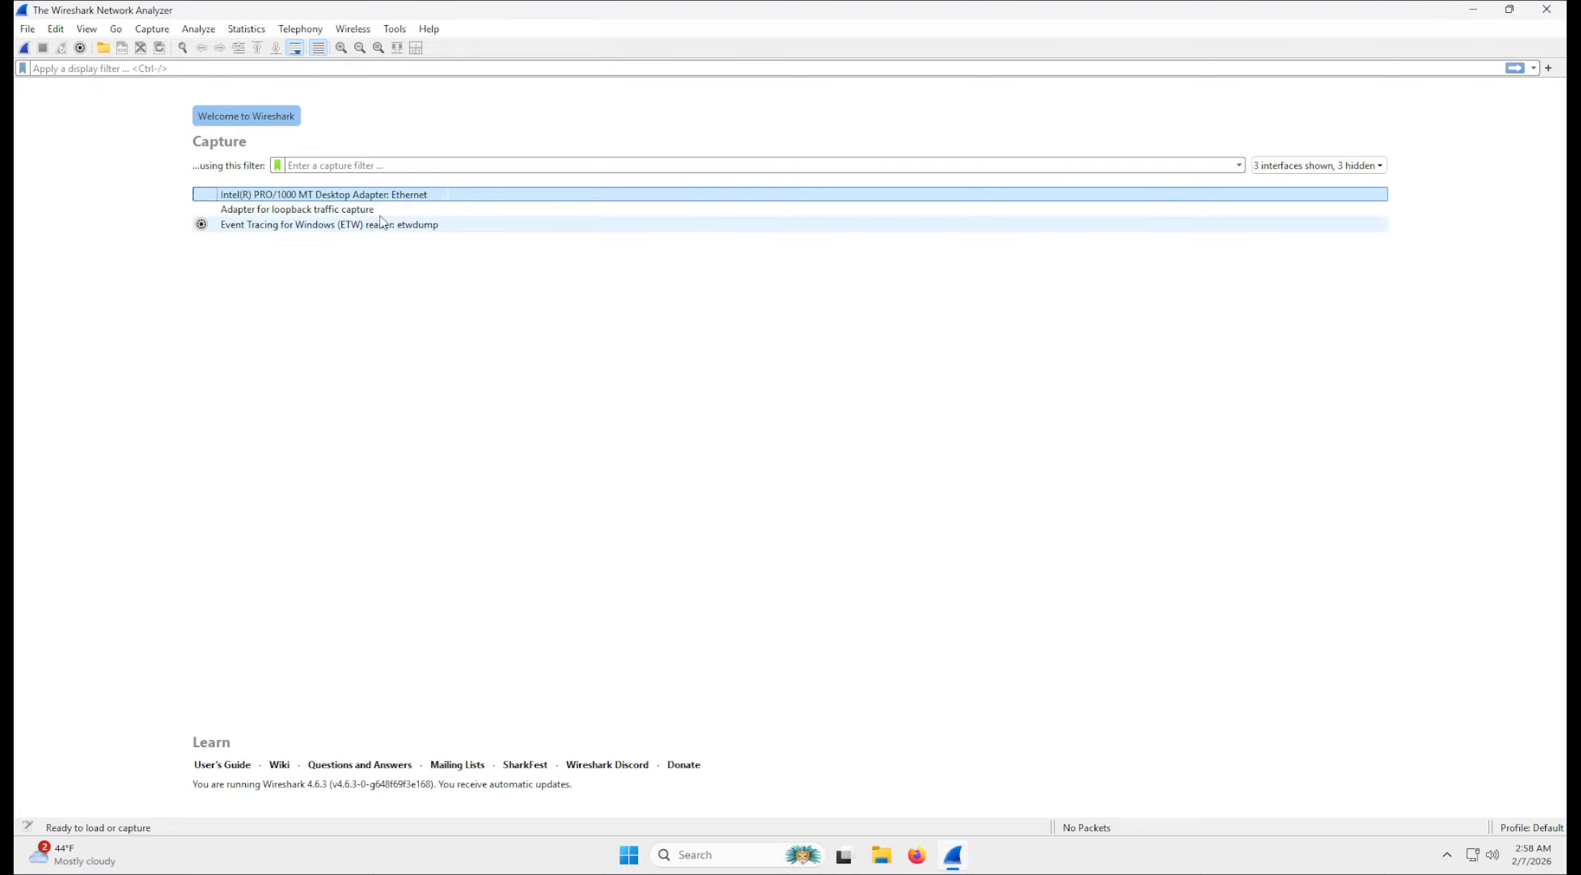
pyautogui.click(490, 268)
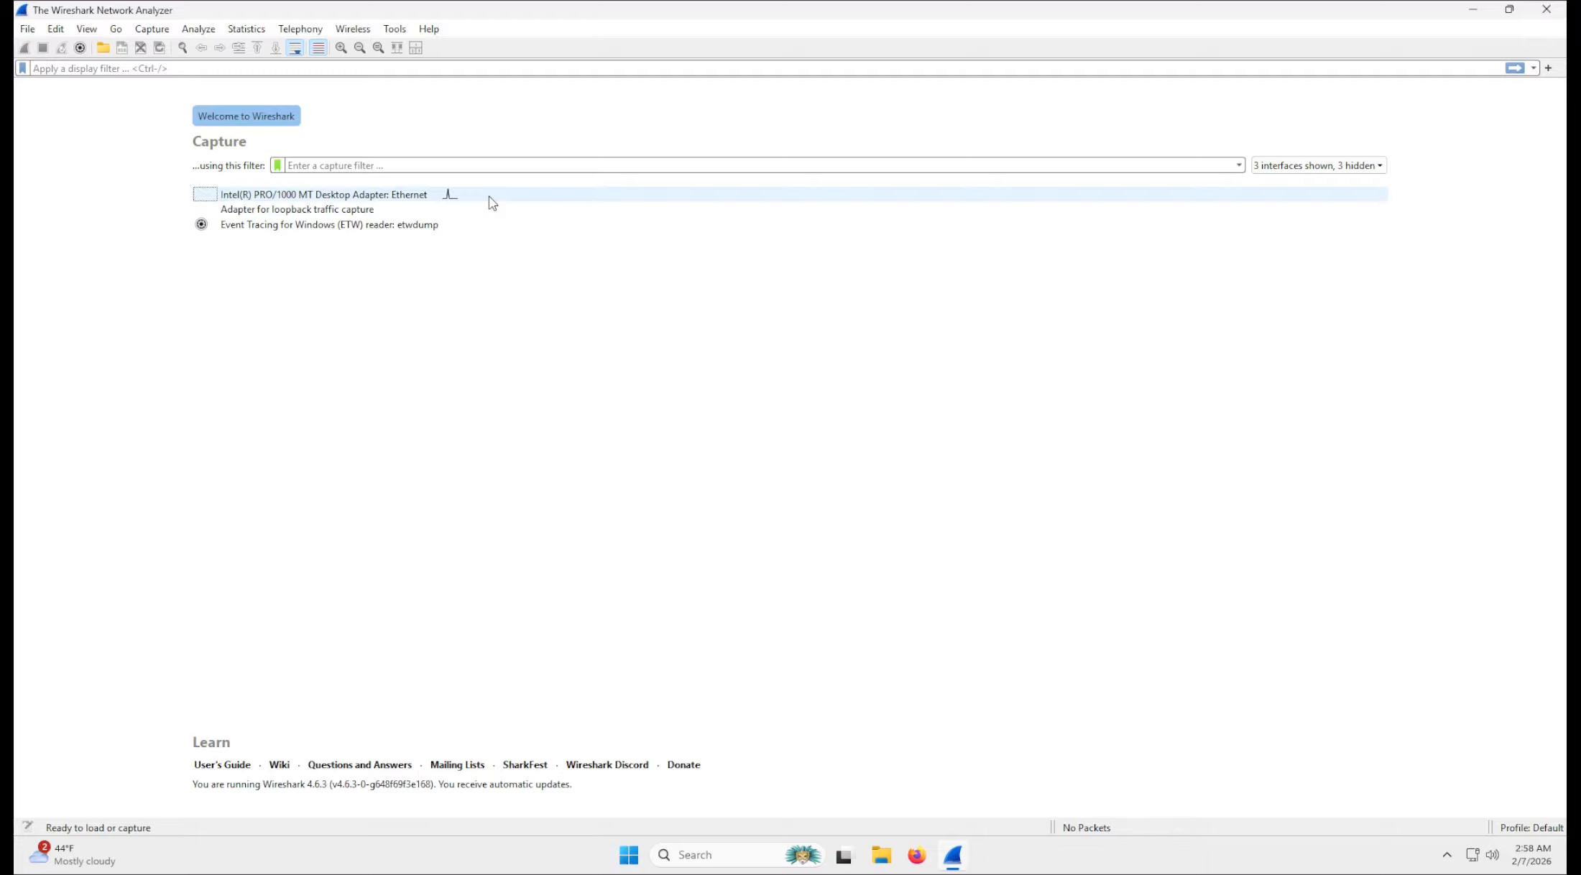
pyautogui.moveTo(490, 197)
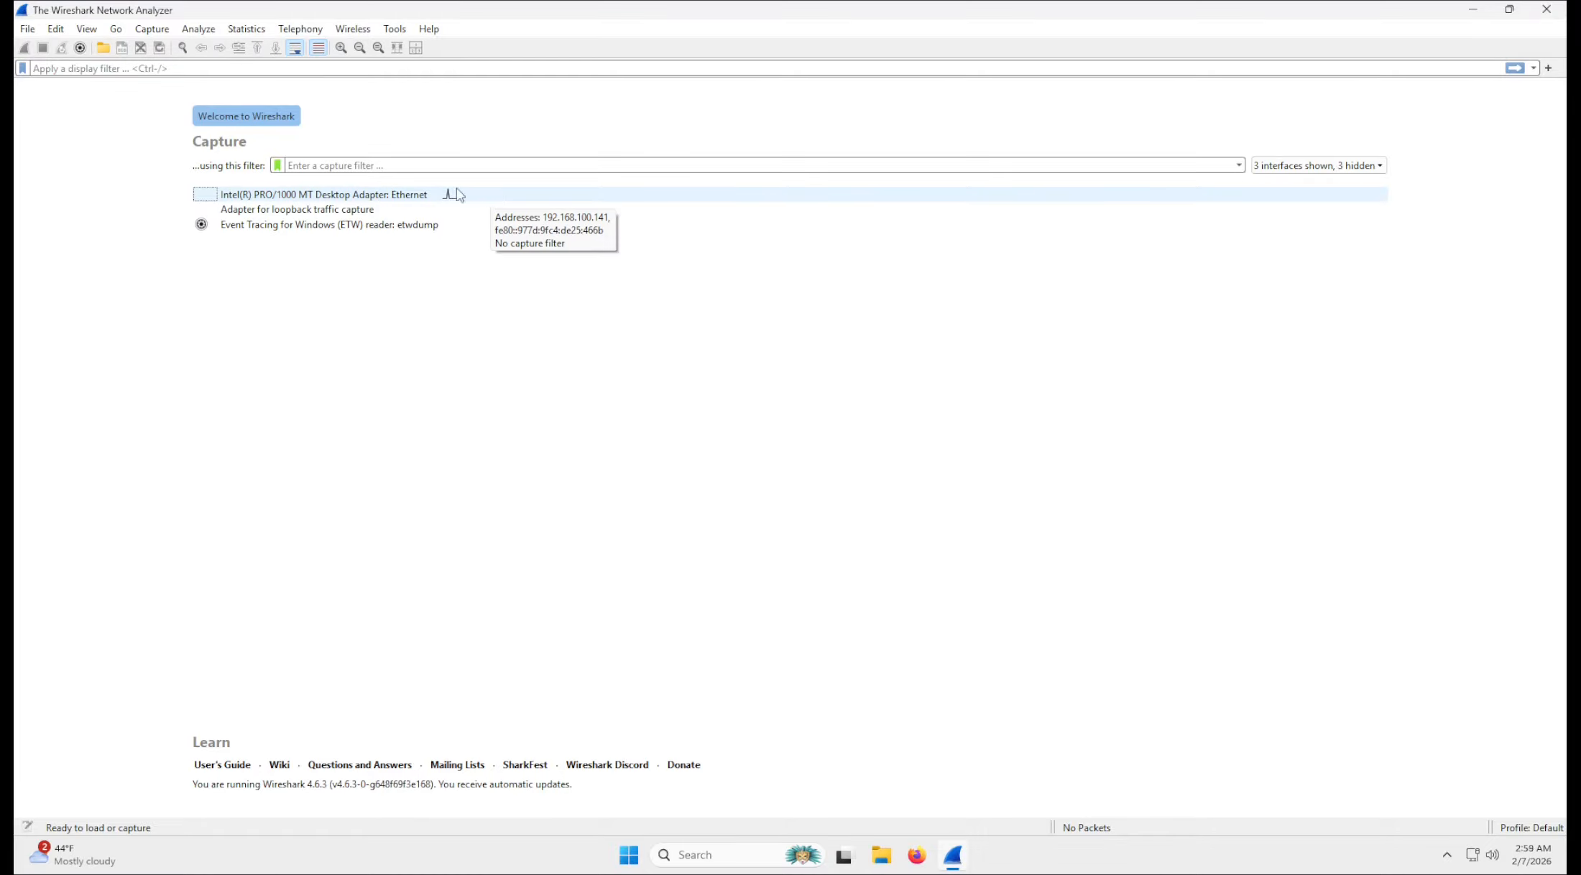
pyautogui.doubleClick(424, 195)
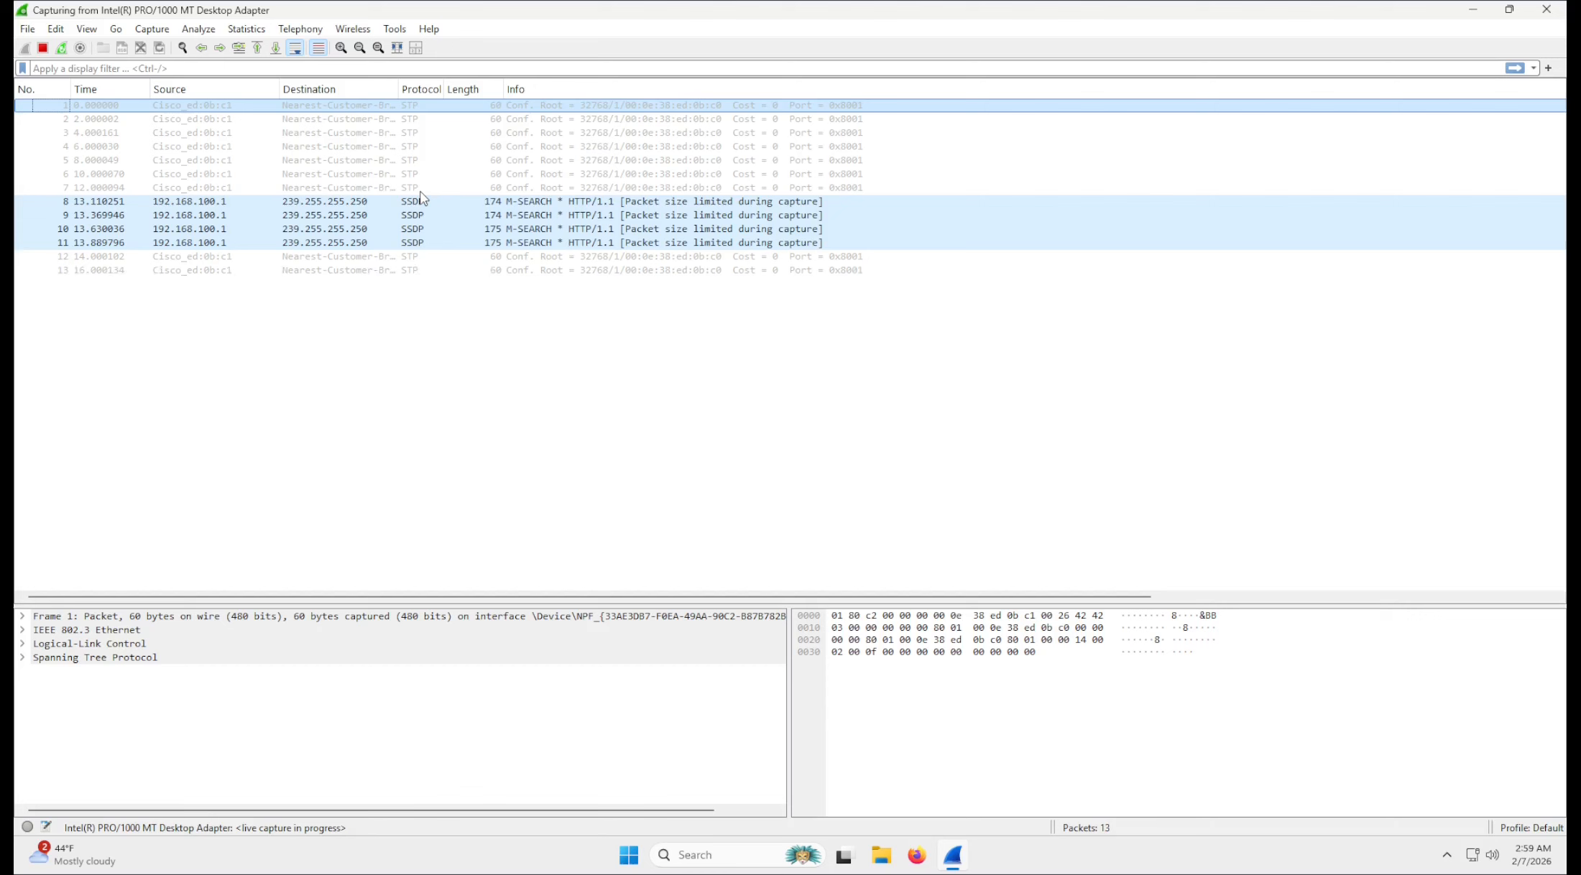
# Stop the live capture and open the capture options dialog.
pyautogui.click(323, 188)
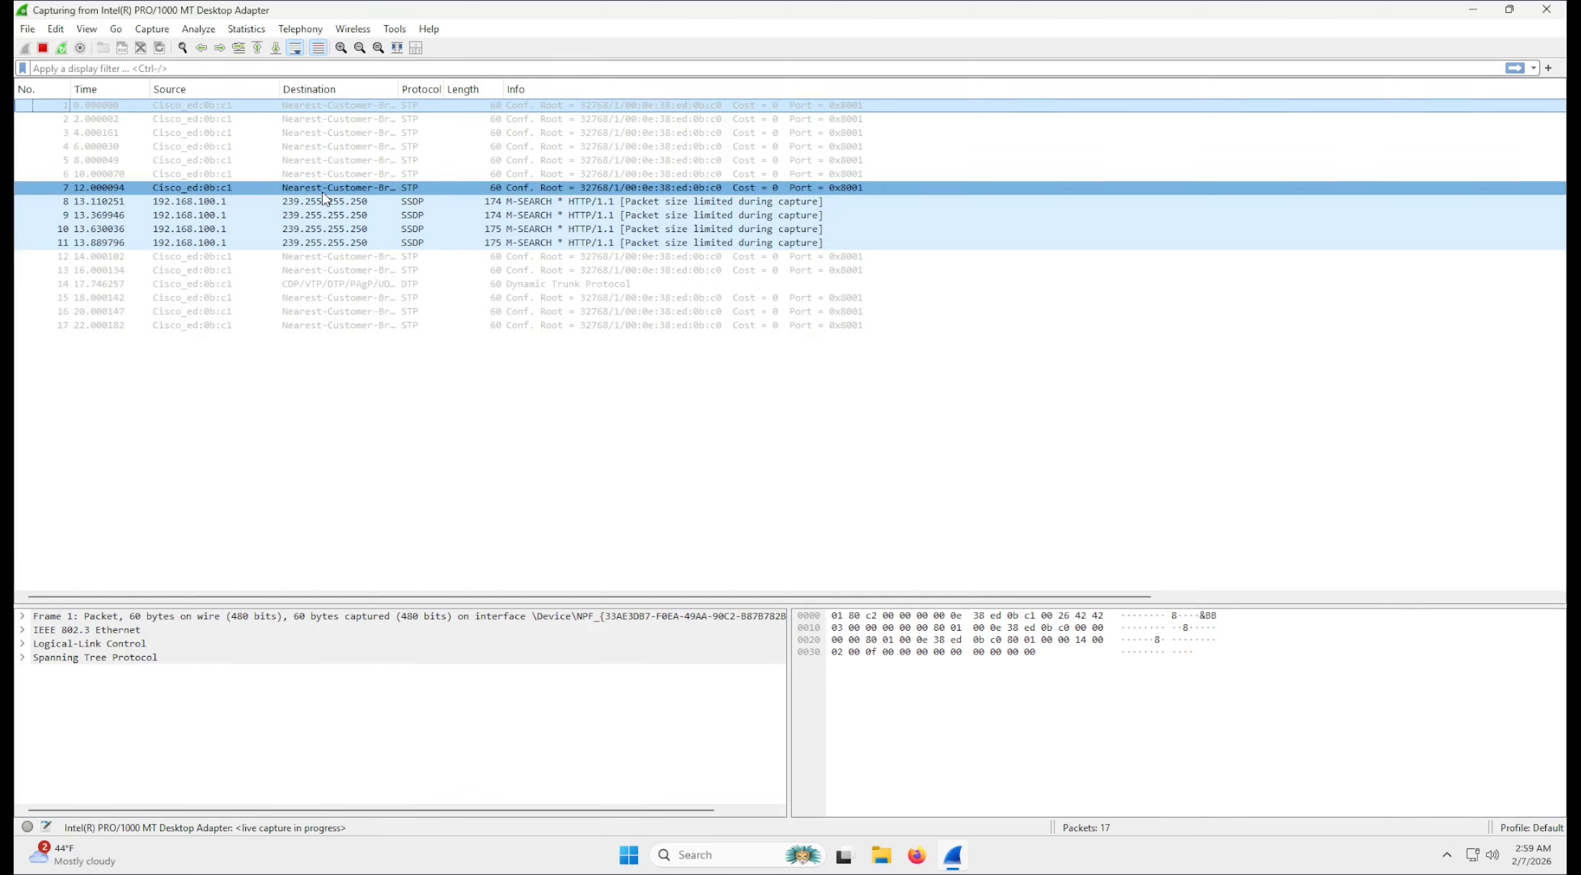
pyautogui.click(43, 48)
pyautogui.click(161, 34)
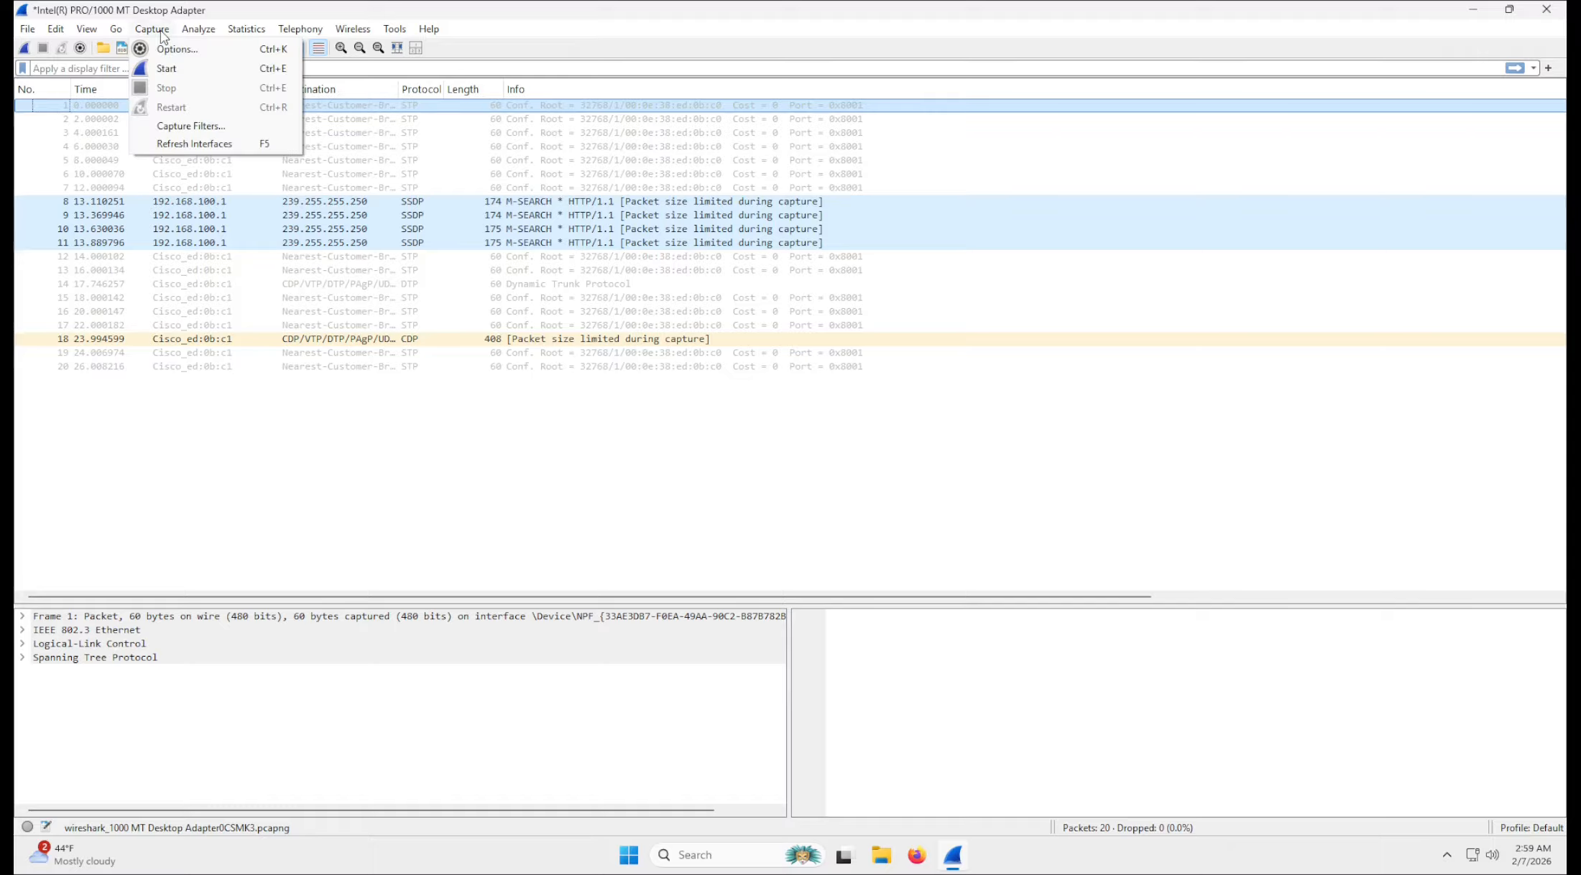
pyautogui.click(172, 48)
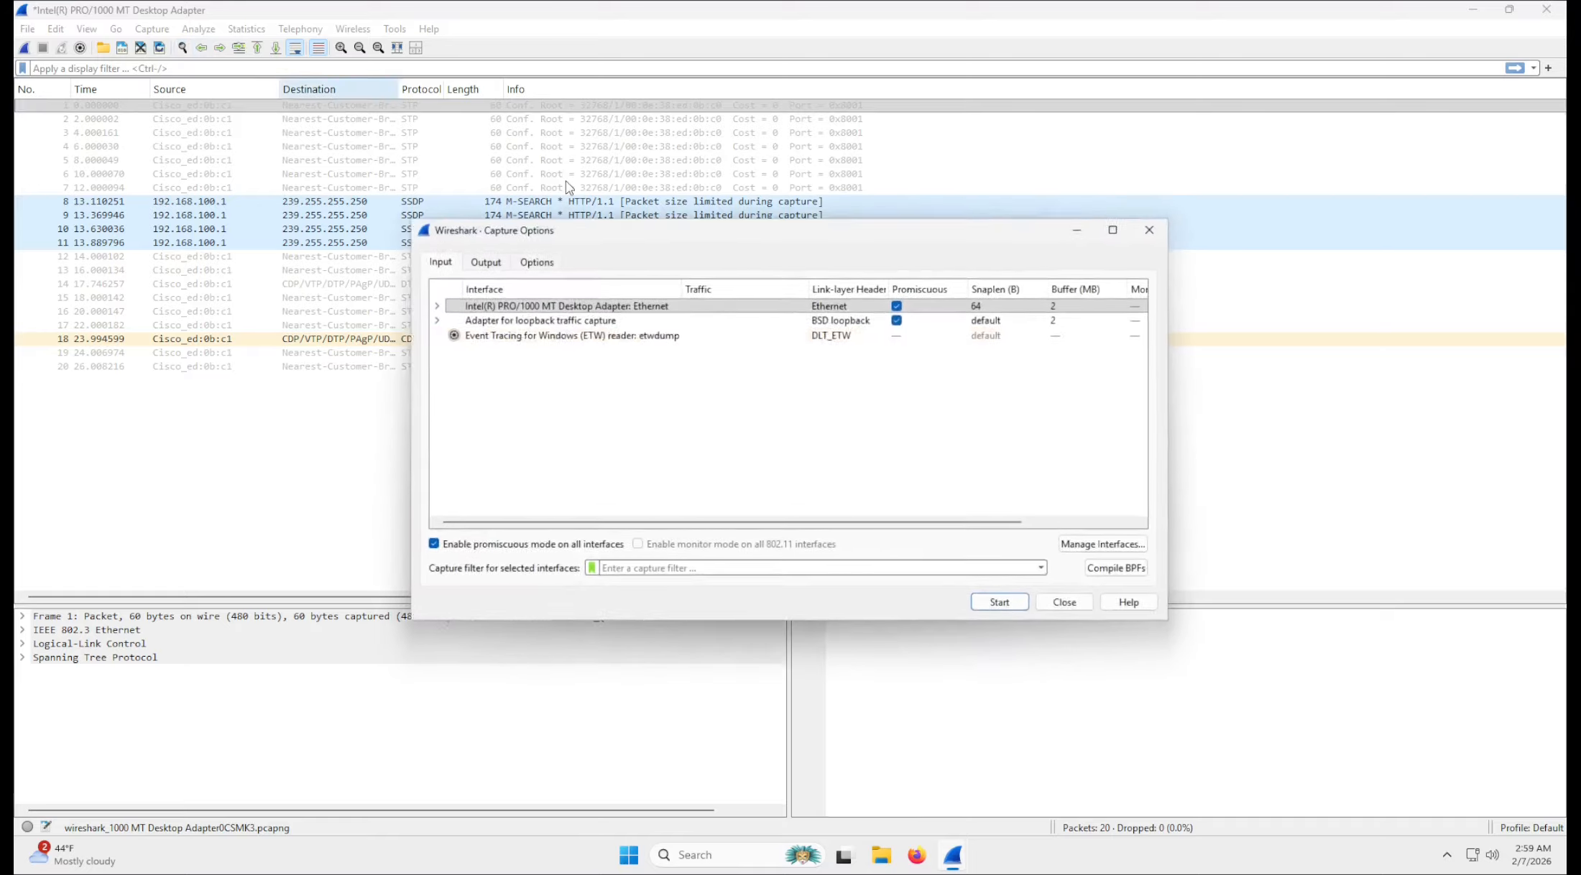
pyautogui.moveTo(745, 229); pyautogui.dragTo(740, 207)
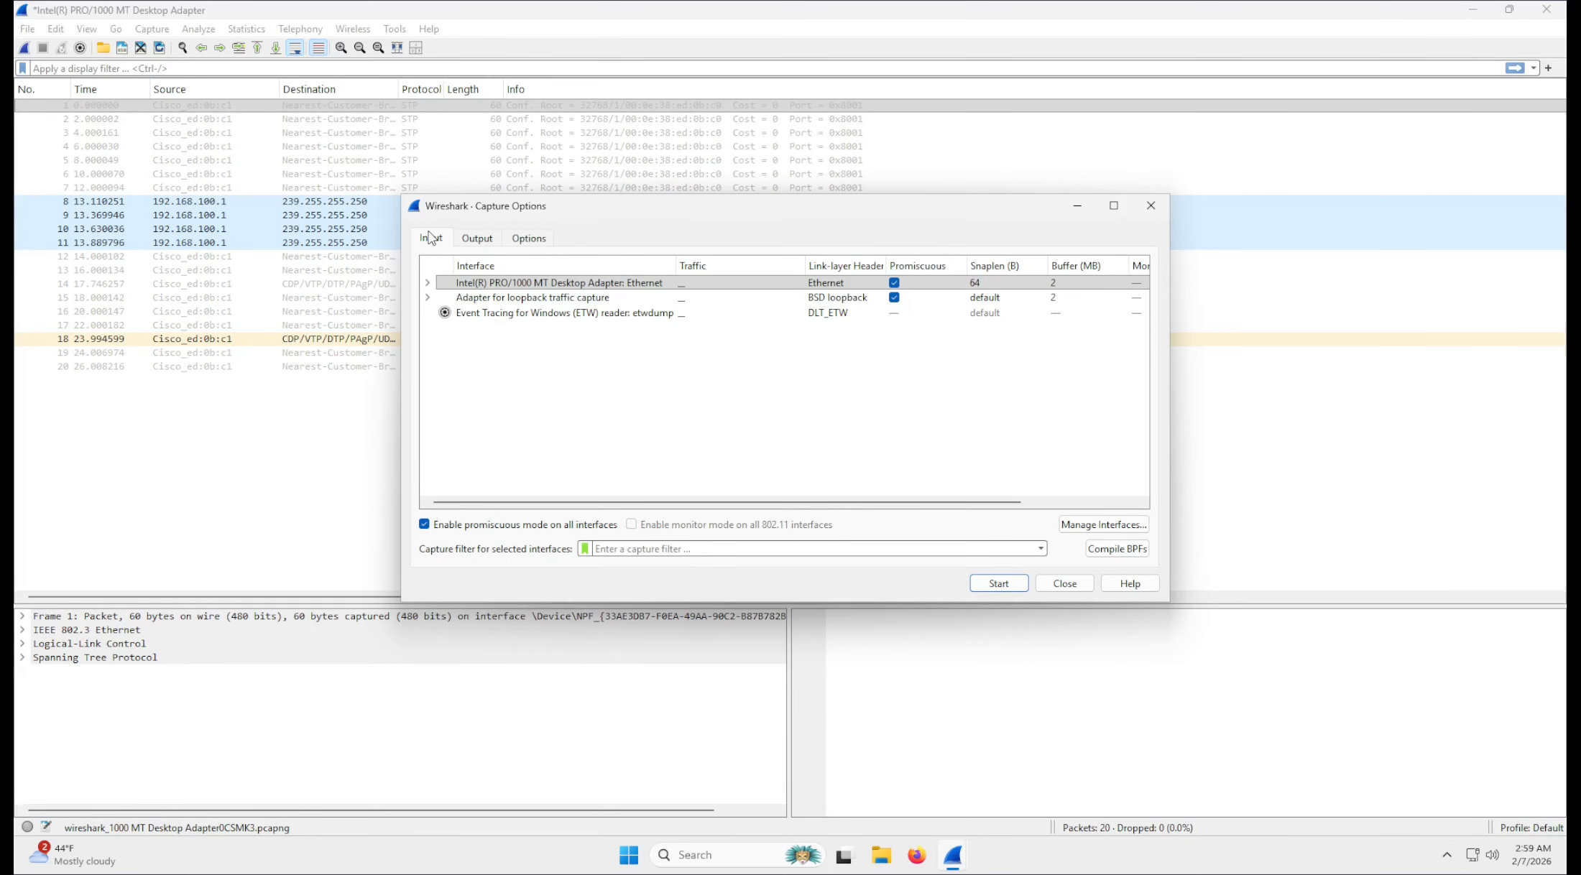
# Expand the Ethernet adapter's addresses, examine all interface columns through Capture Filter, and slightly widen the Link-layer Header column.
pyautogui.click(428, 281)
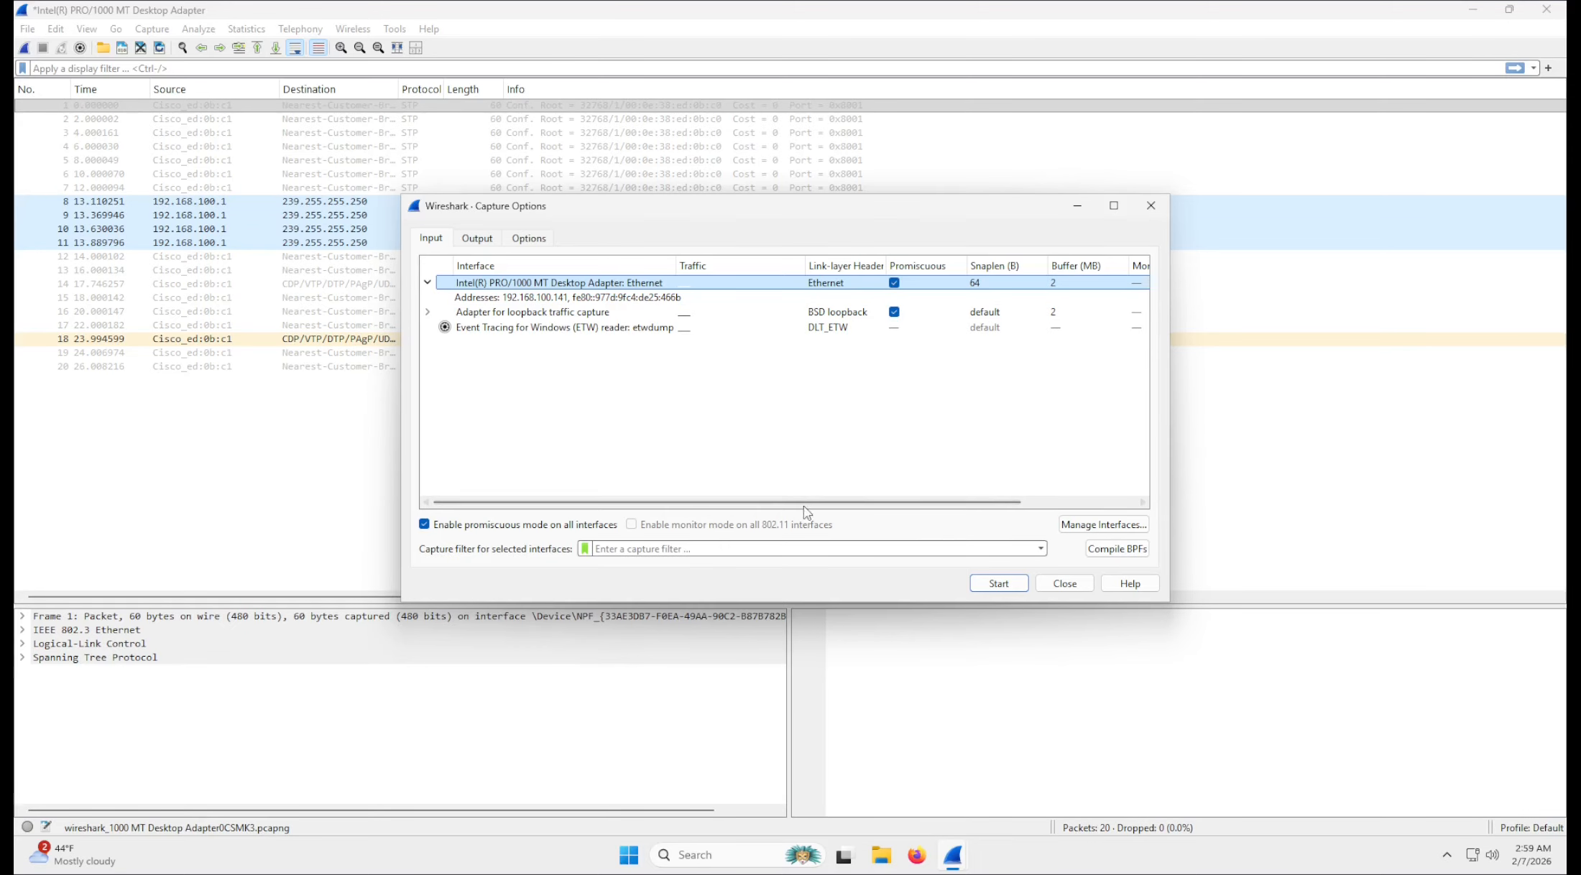
pyautogui.moveTo(805, 502); pyautogui.dragTo(947, 513)
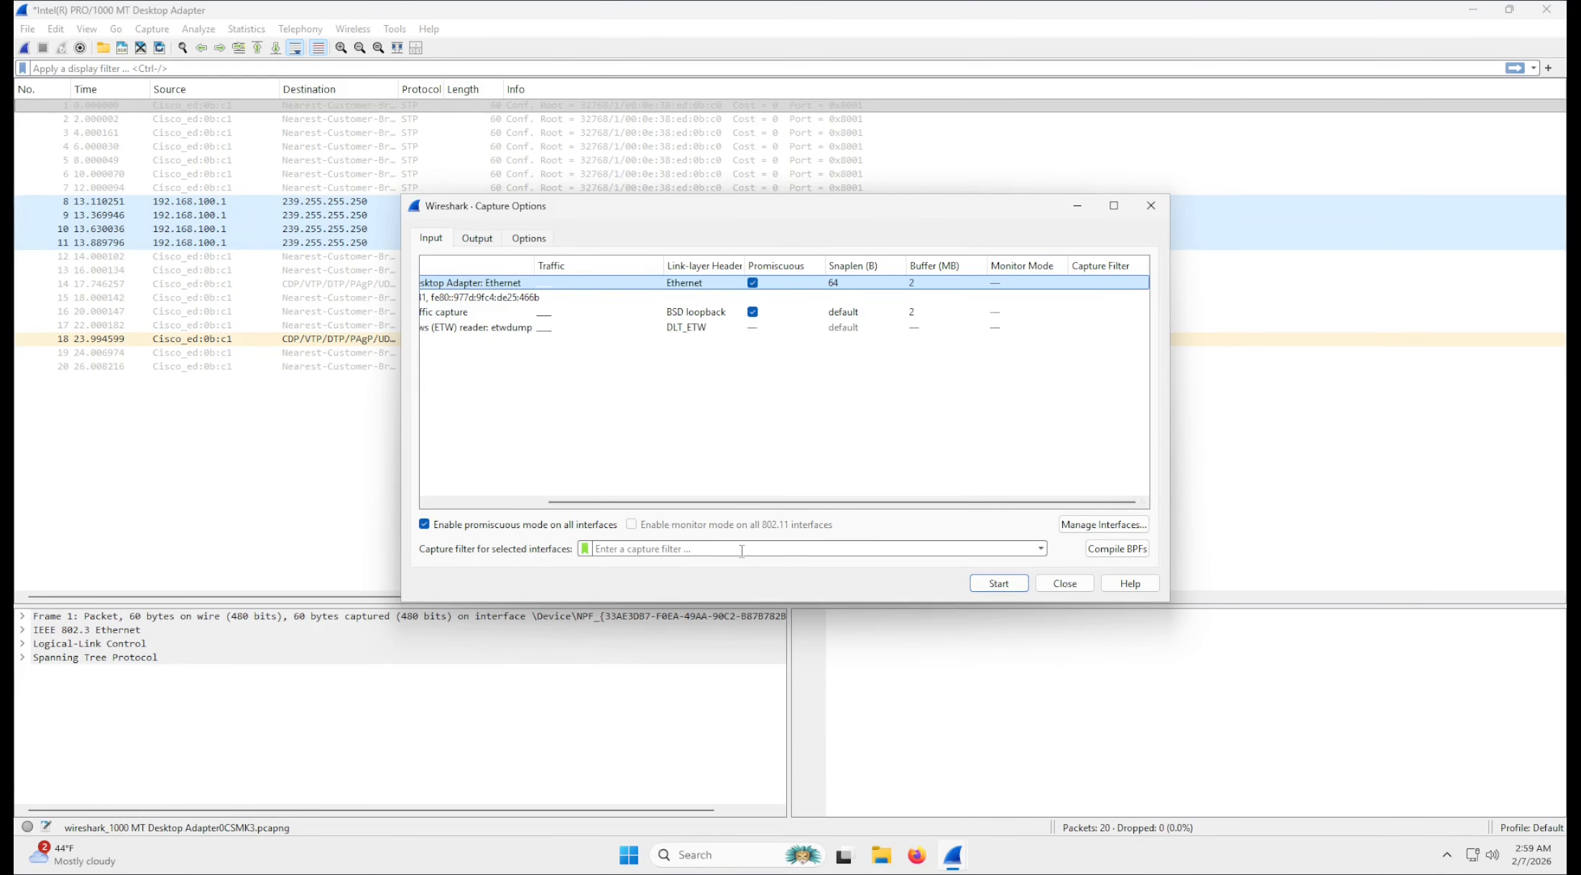
pyautogui.moveTo(749, 503); pyautogui.dragTo(607, 504)
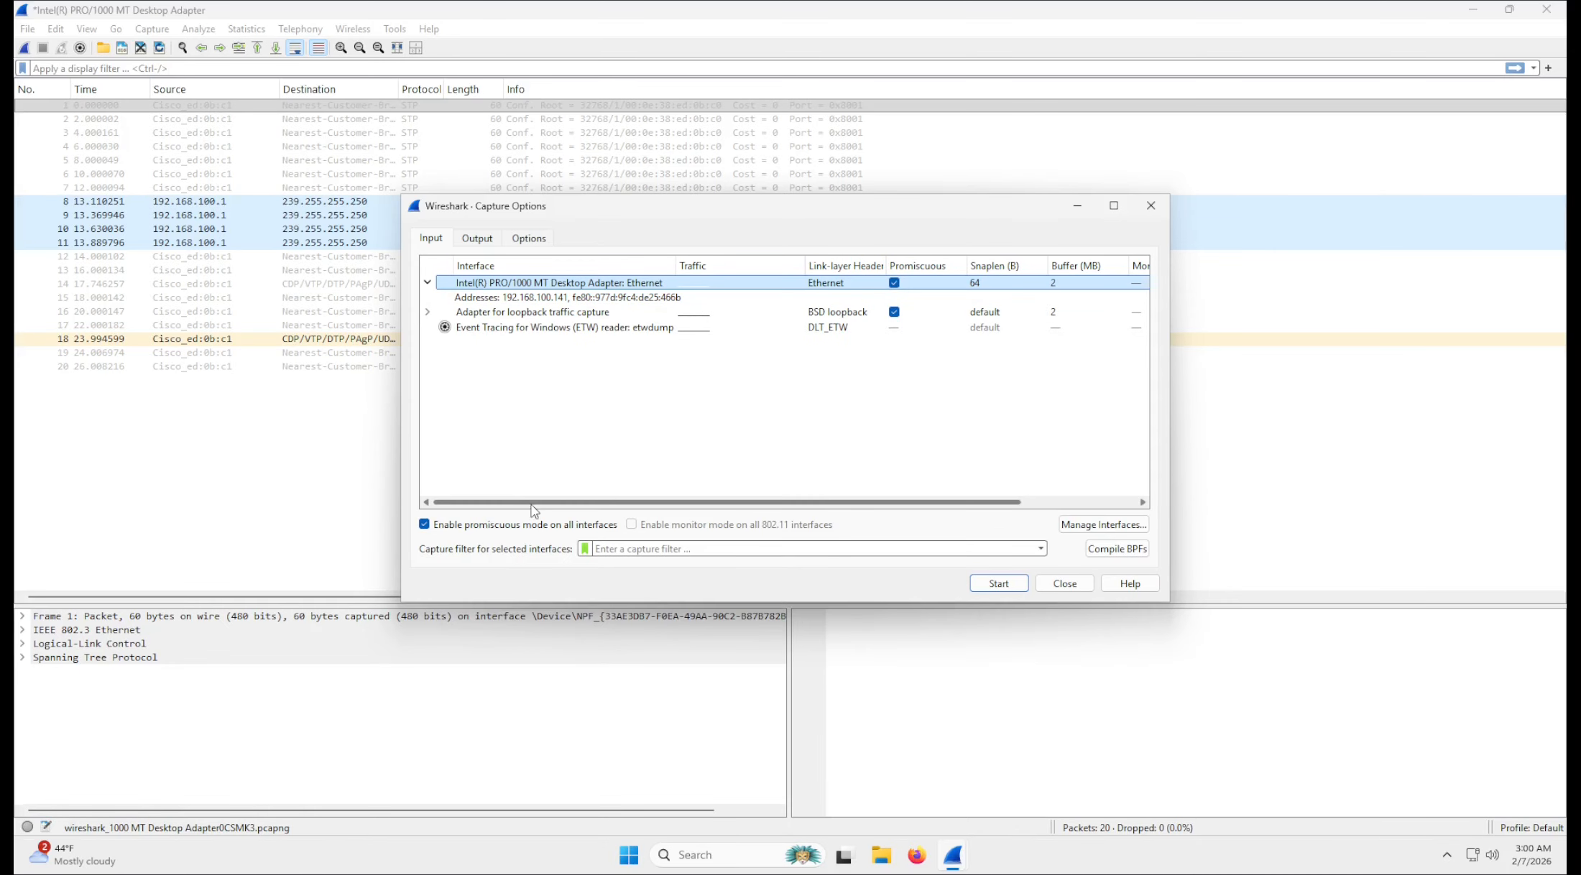
pyautogui.moveTo(533, 505); pyautogui.dragTo(650, 504)
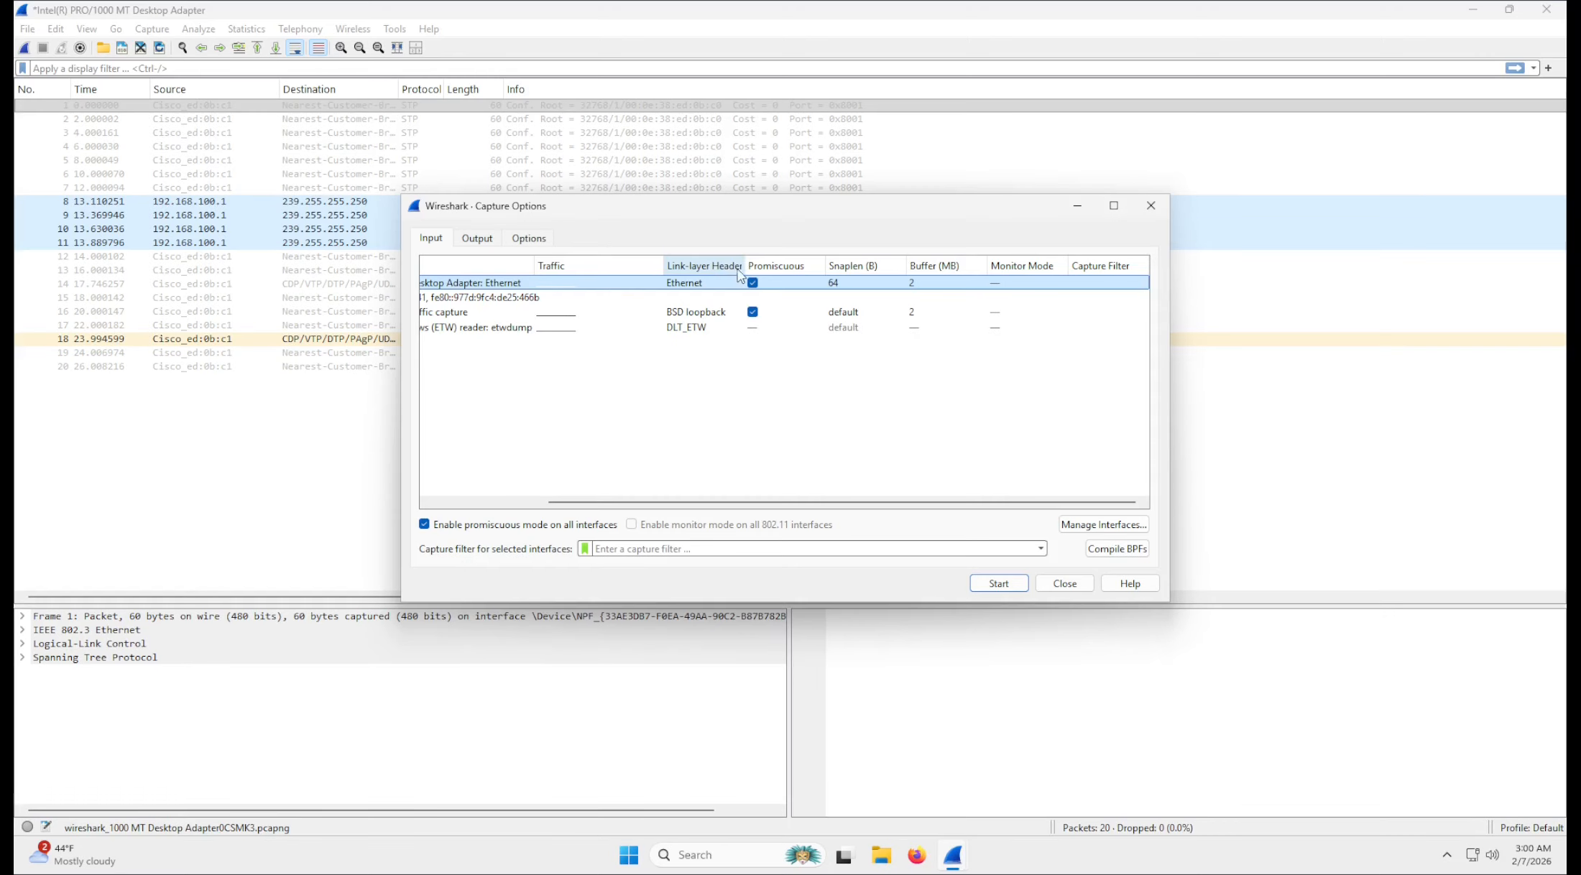
pyautogui.moveTo(743, 265); pyautogui.dragTo(756, 265)
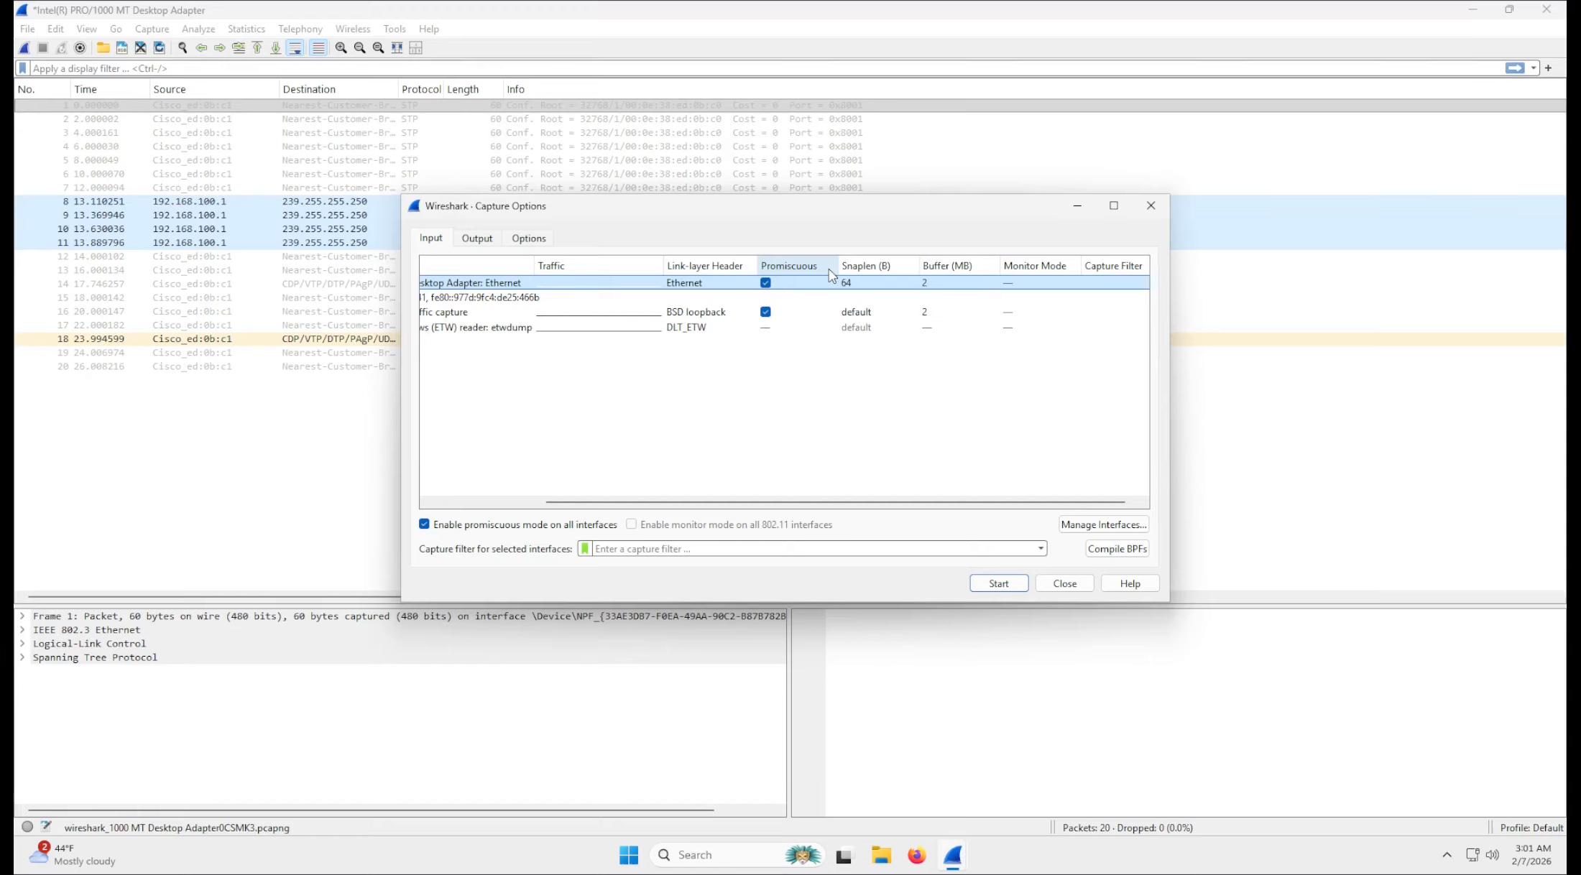
# Compare the Snaplen settings of the Ethernet adapter and the loopback adapter by opening each for editing.
pyautogui.doubleClick(861, 284)
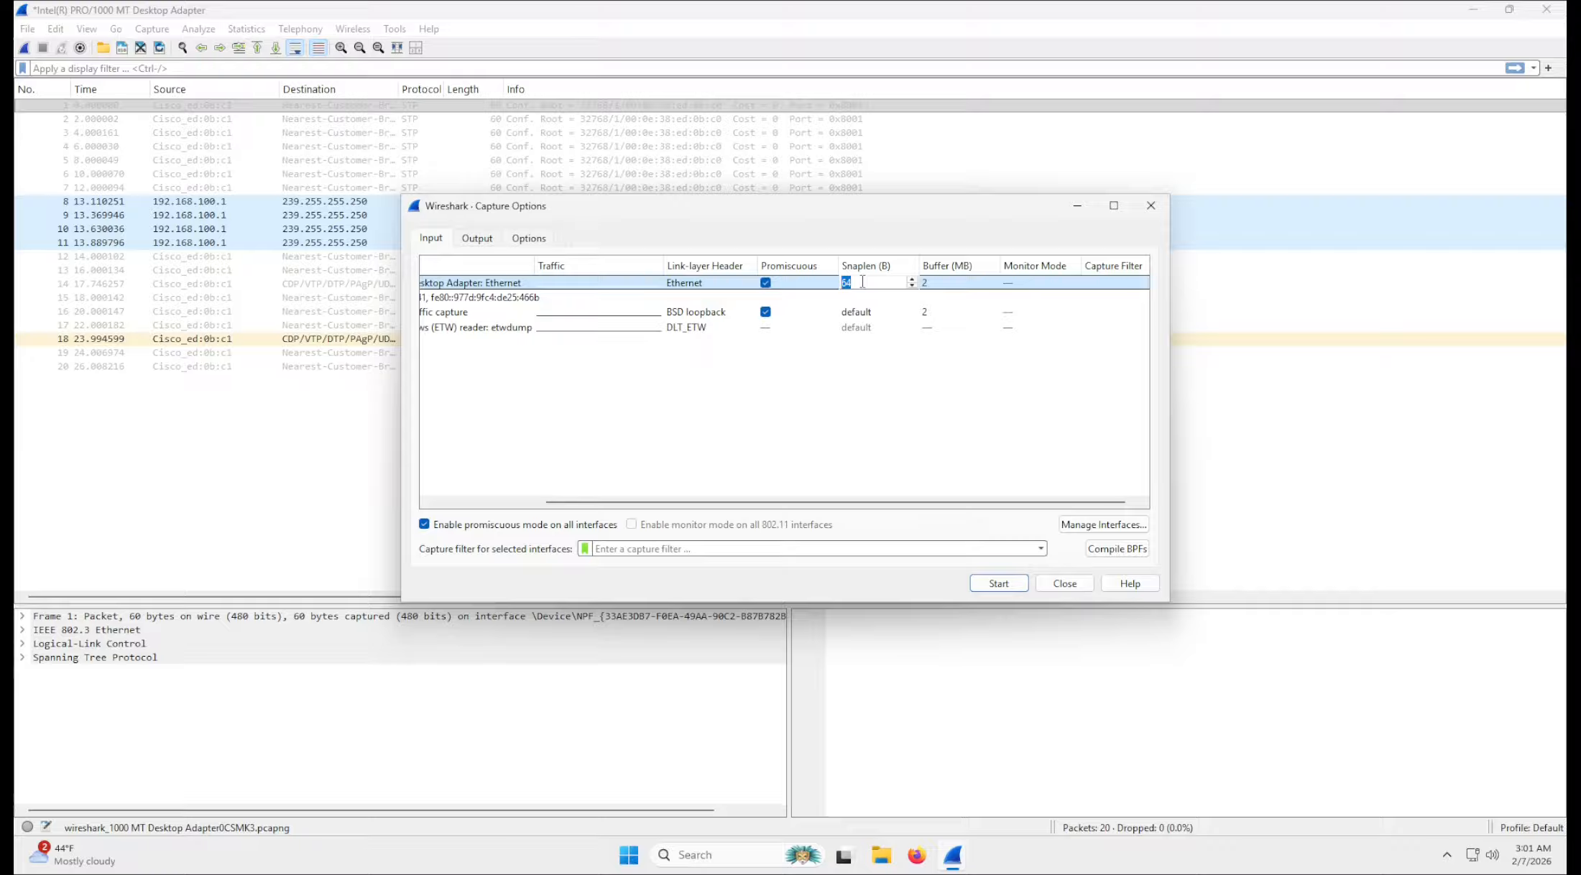
pyautogui.doubleClick(880, 311)
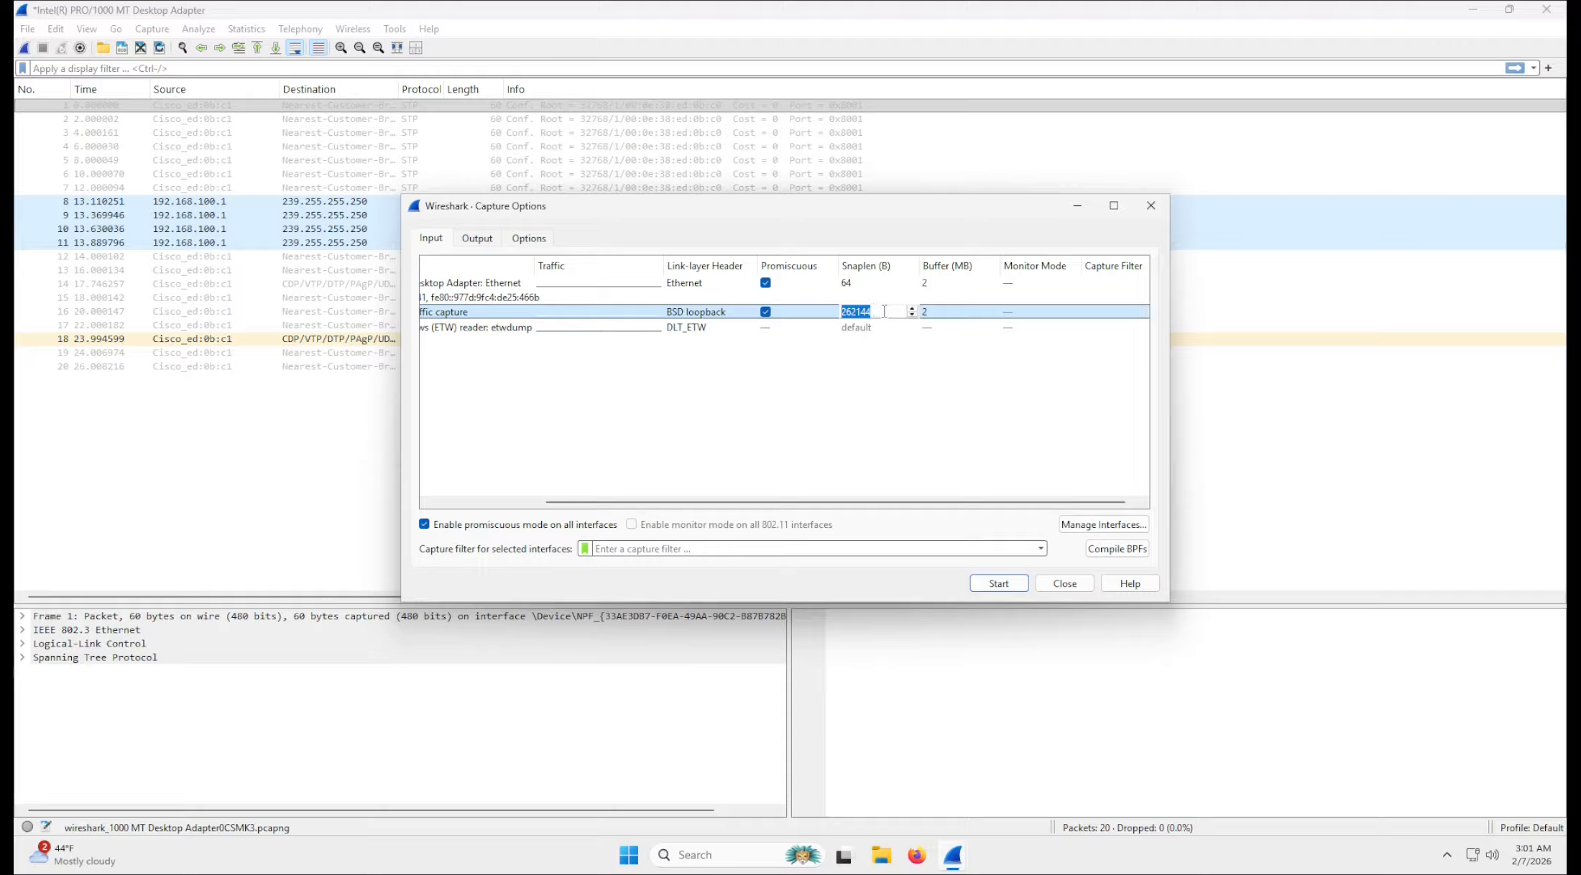
pyautogui.click(881, 311)
pyautogui.moveTo(880, 312); pyautogui.dragTo(836, 314)
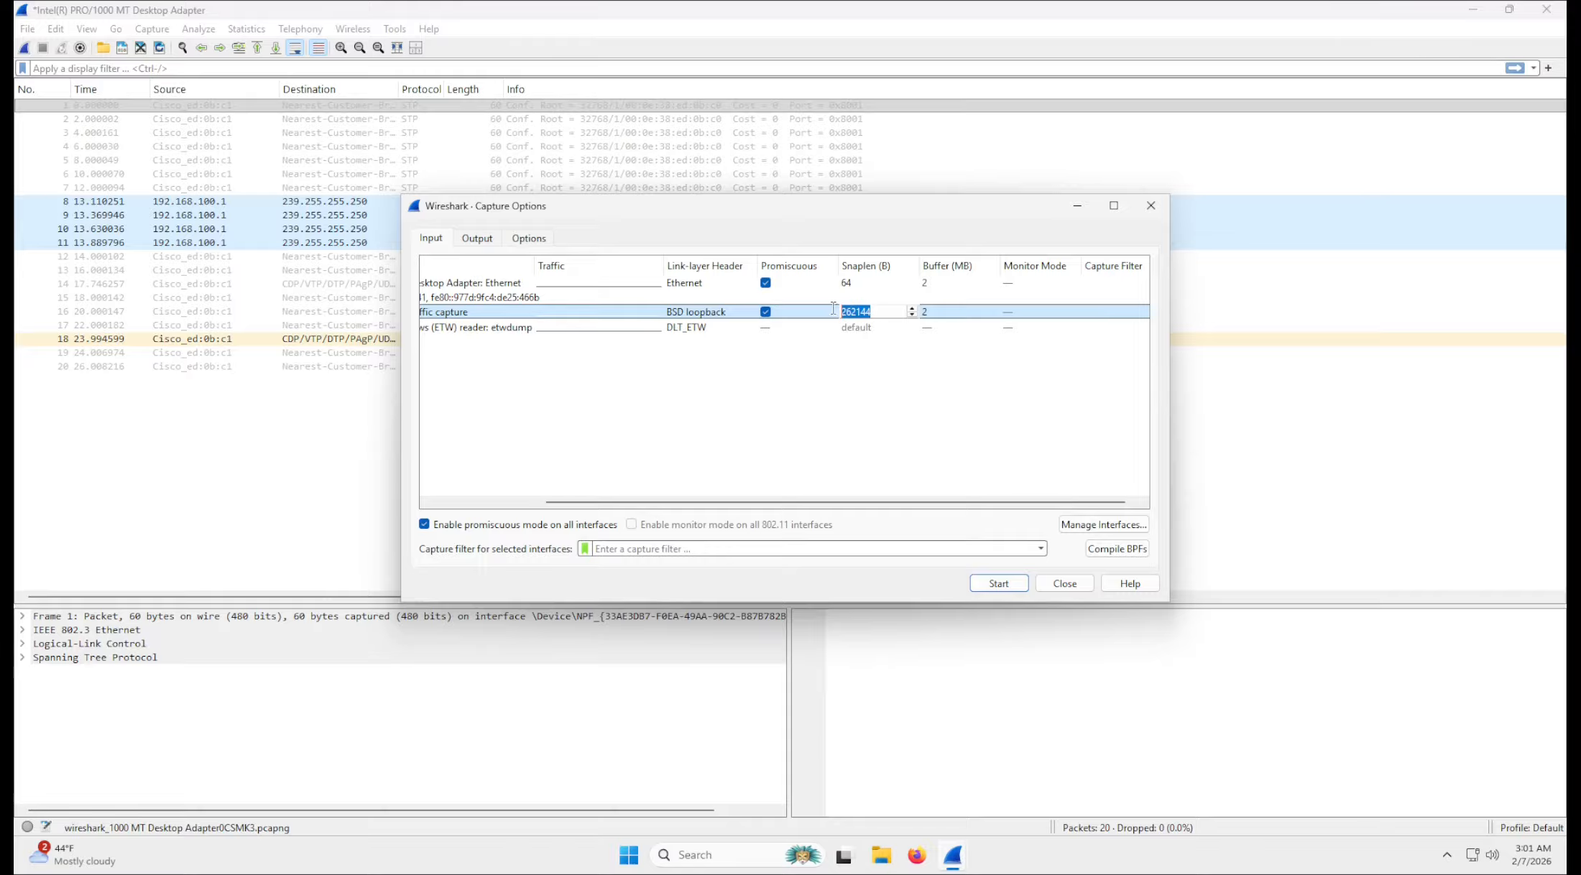
pyautogui.click(879, 299)
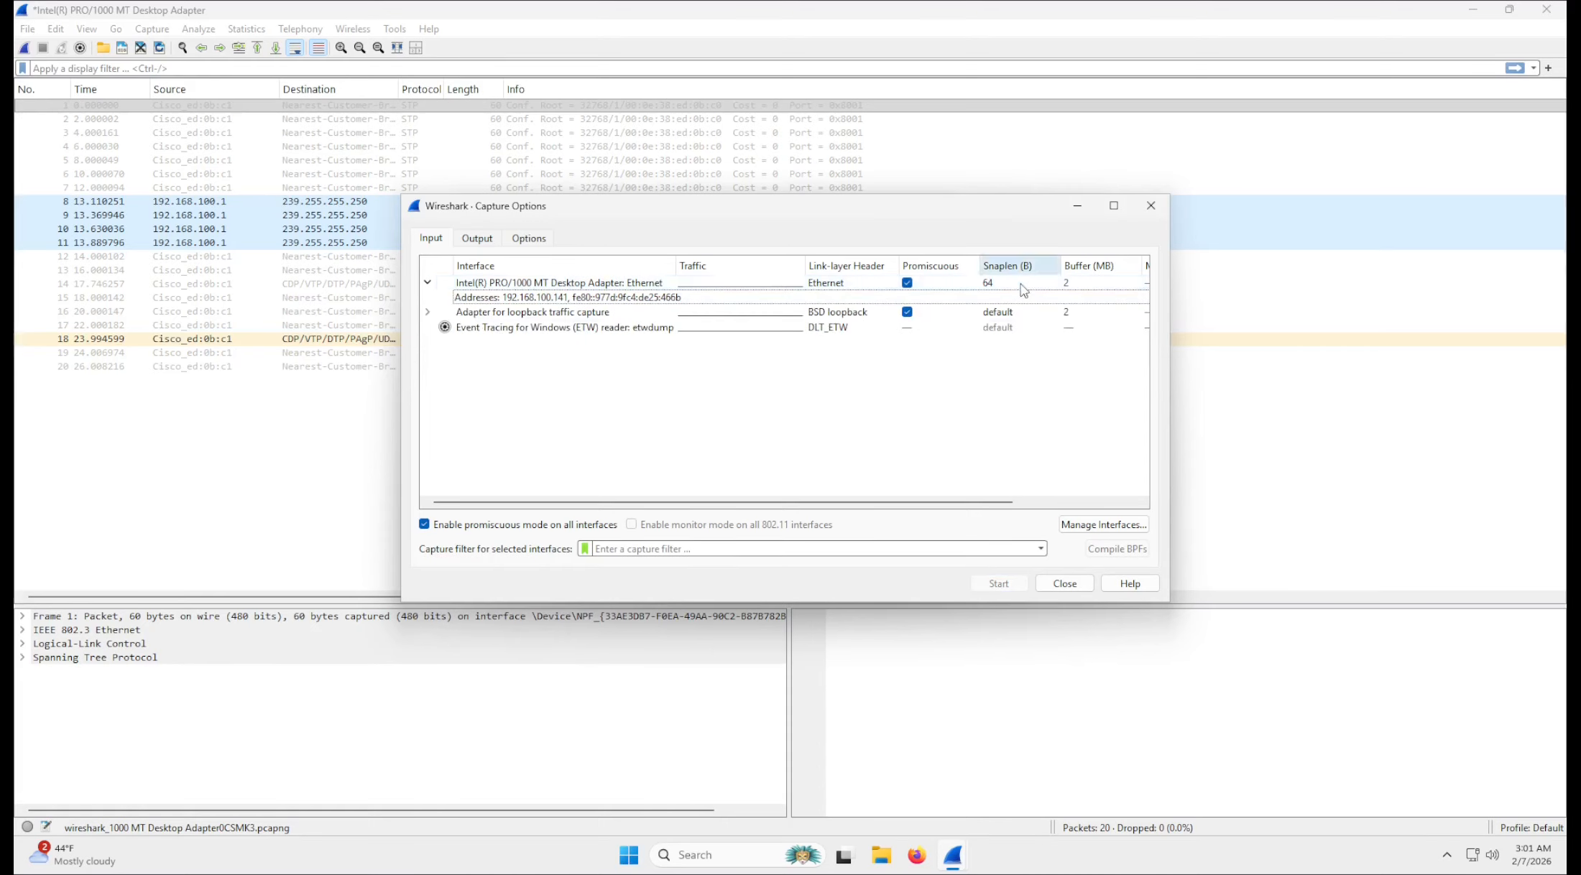
# Examine the Ethernet adapter's Snaplen field again, opening and leaving it without entering a new value.
pyautogui.hscroll(5, 950, 487)
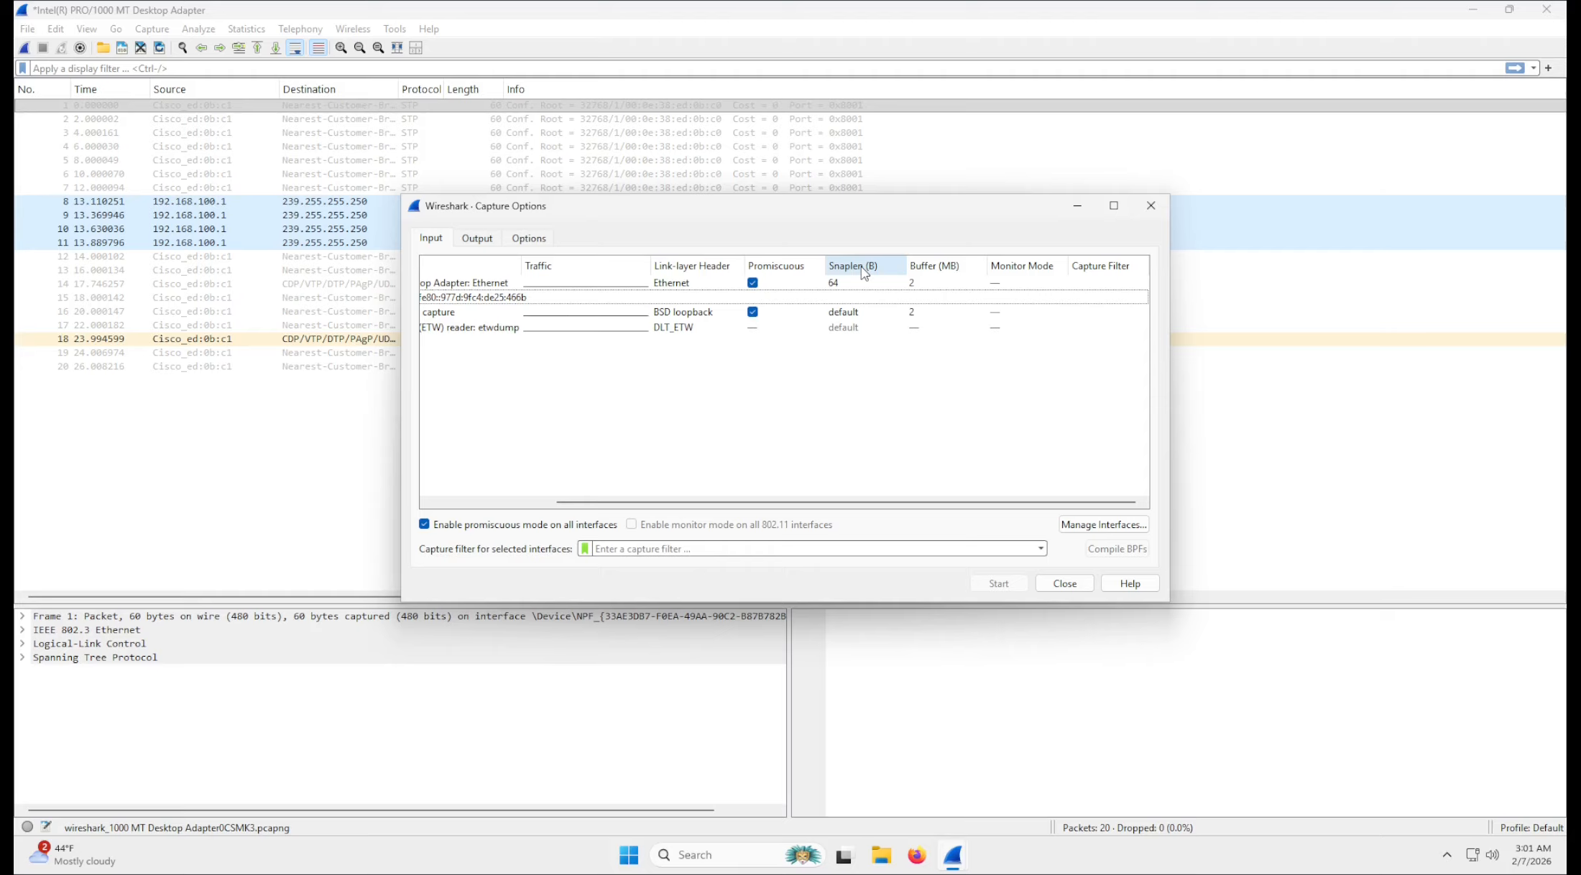
pyautogui.click(859, 288)
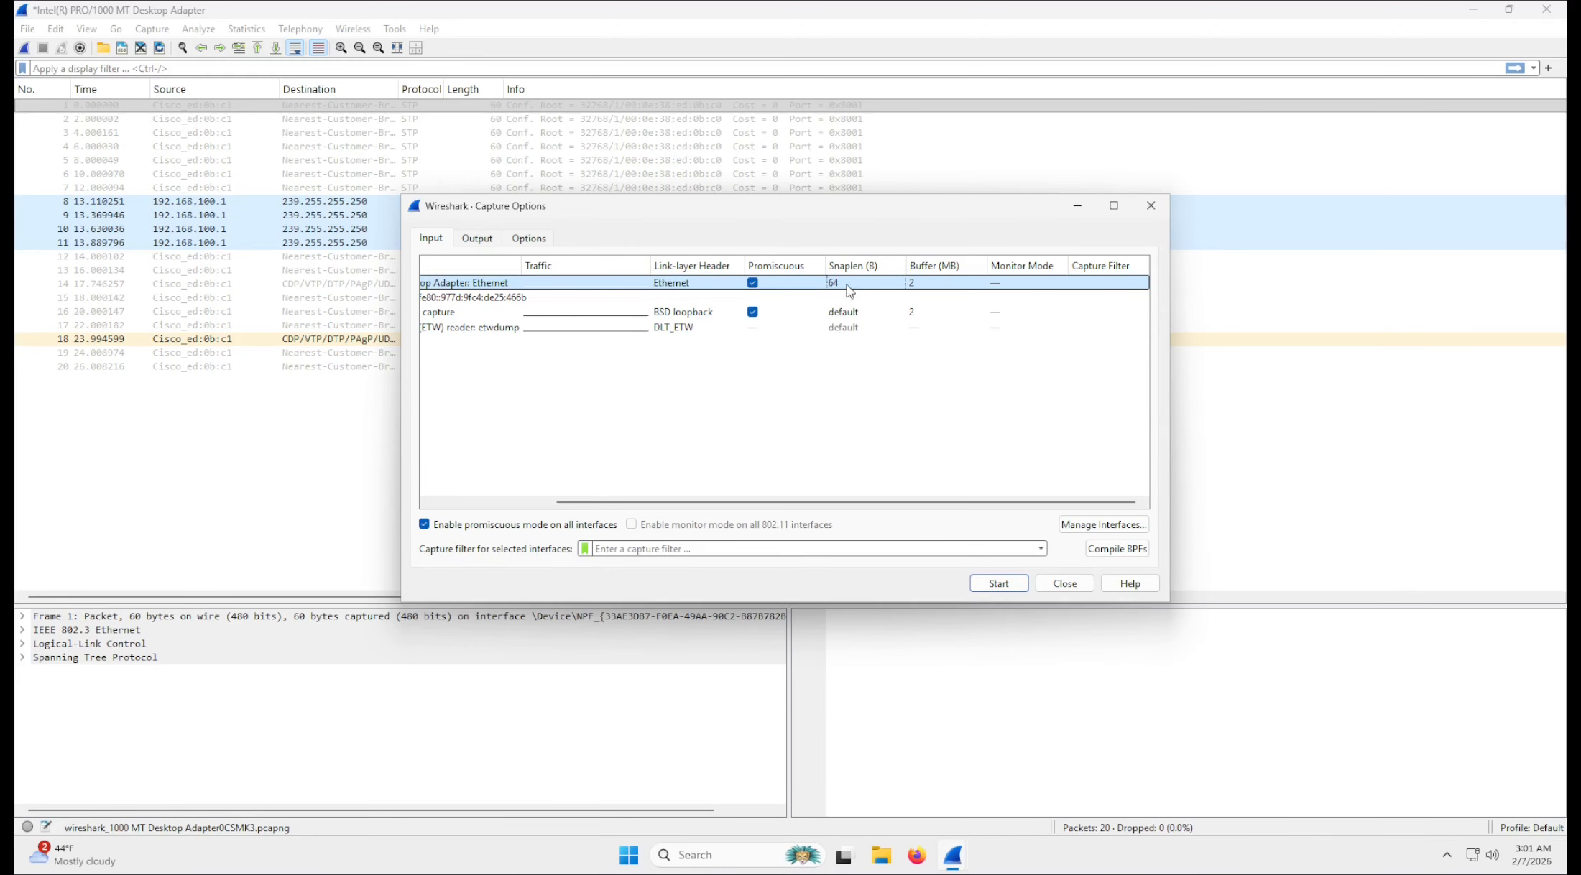
pyautogui.click(842, 283)
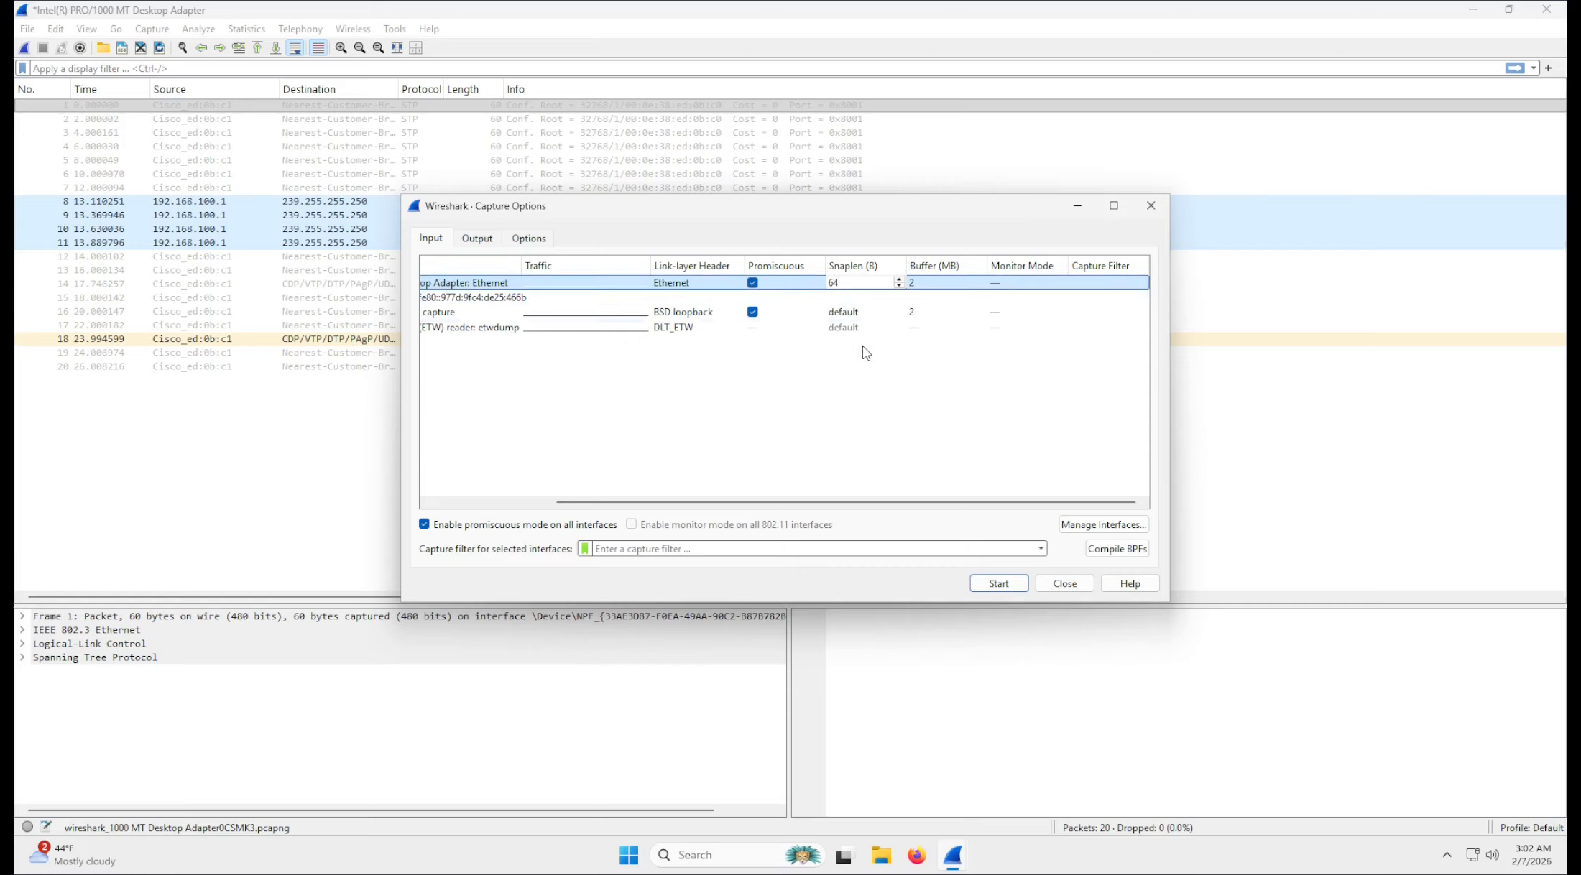
pyautogui.click(865, 366)
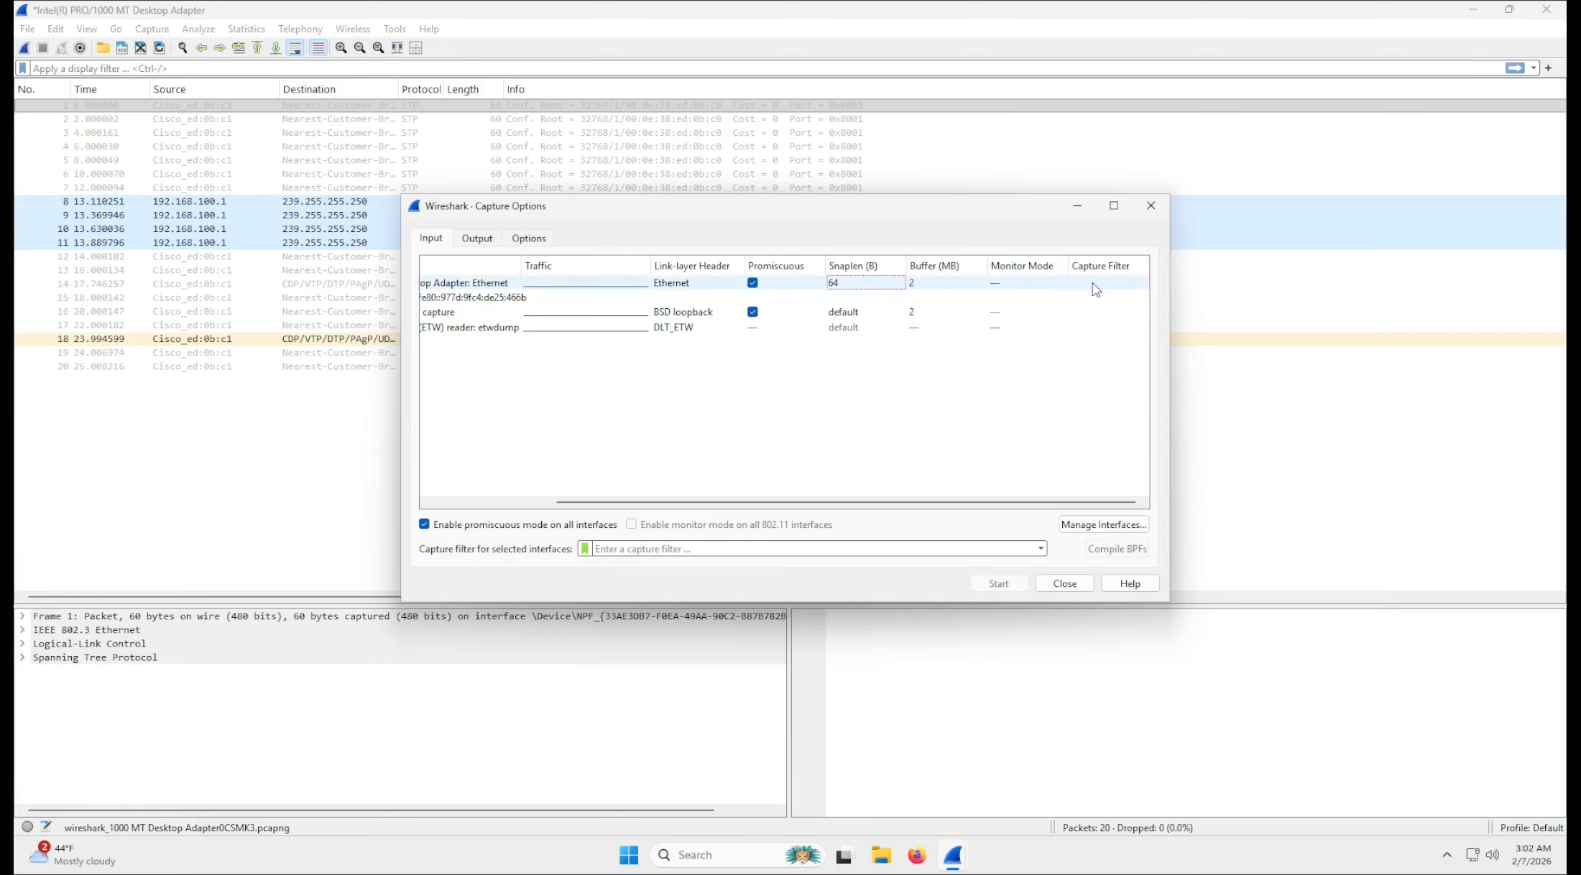
pyautogui.click(850, 287)
pyautogui.click(850, 287)
pyautogui.click(849, 285)
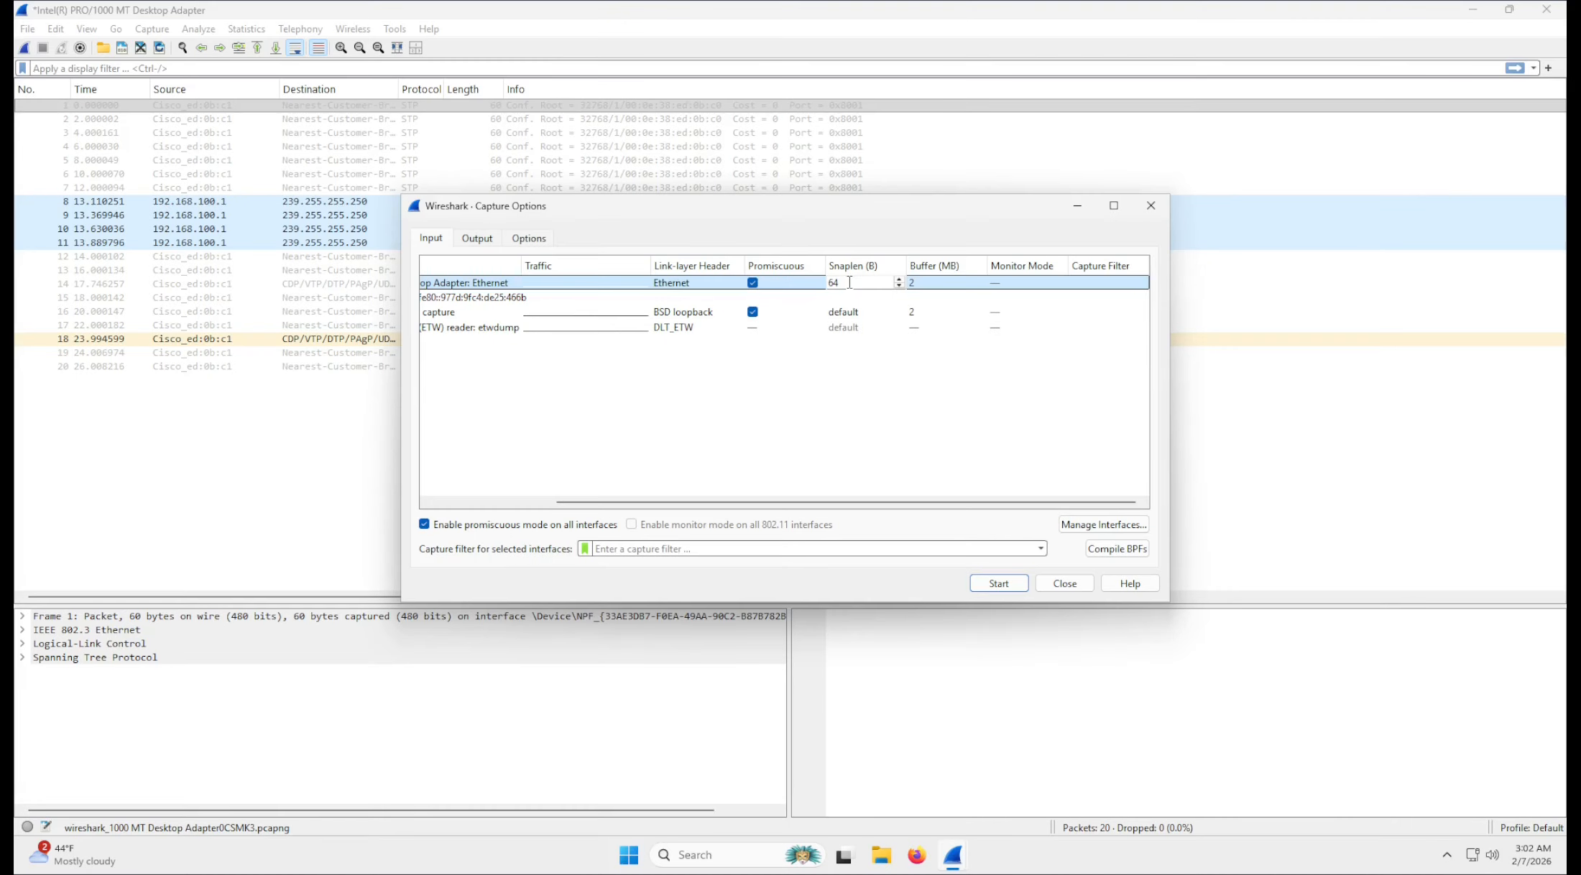
pyautogui.click(855, 355)
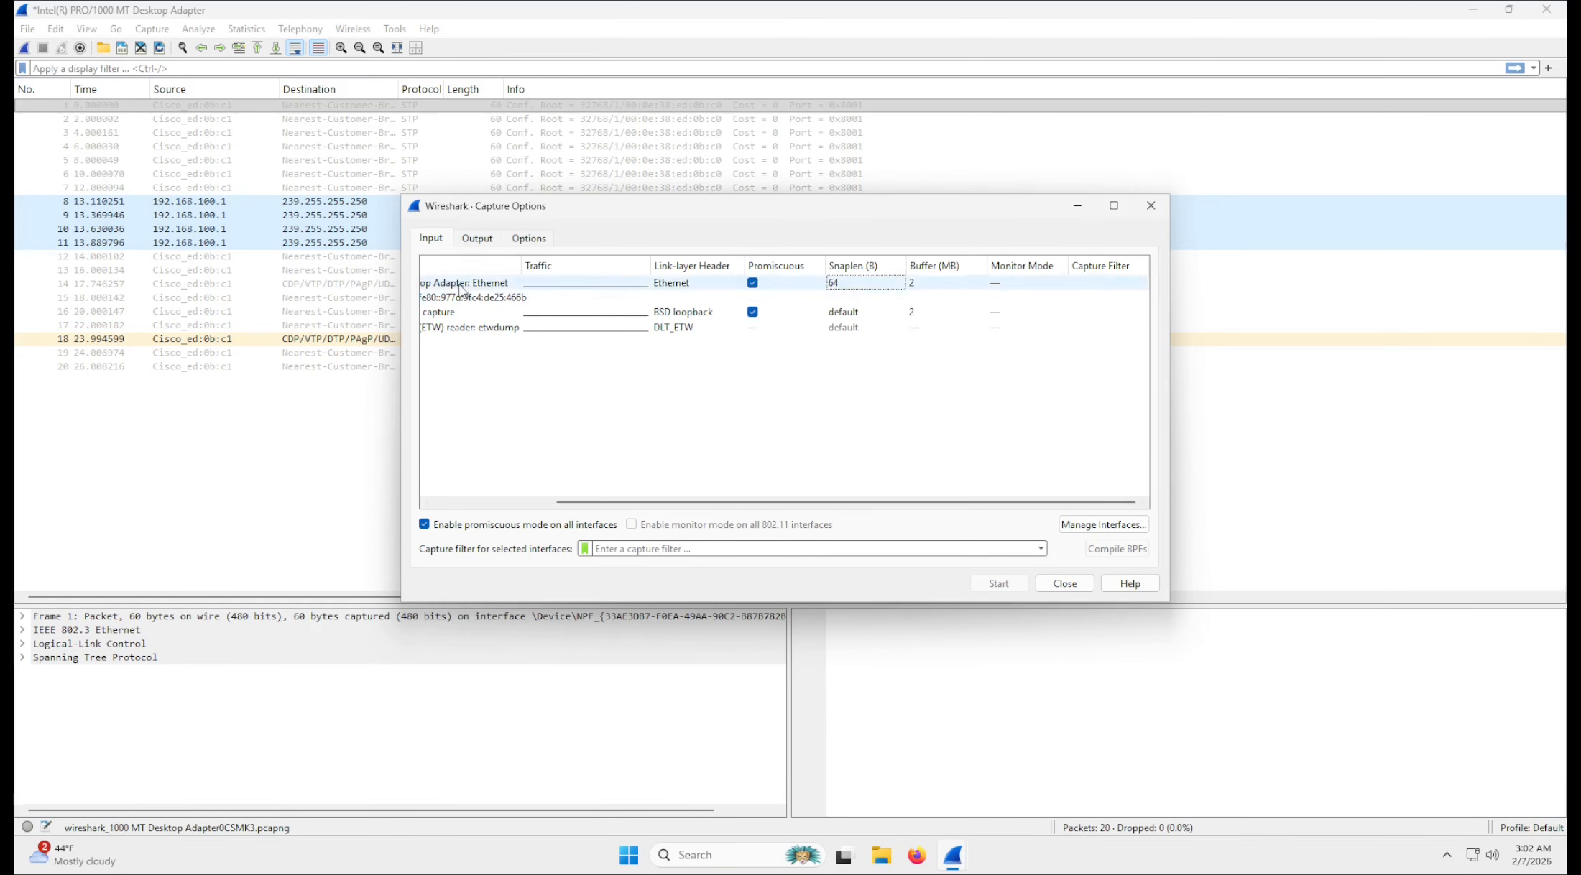
pyautogui.moveTo(469, 287)
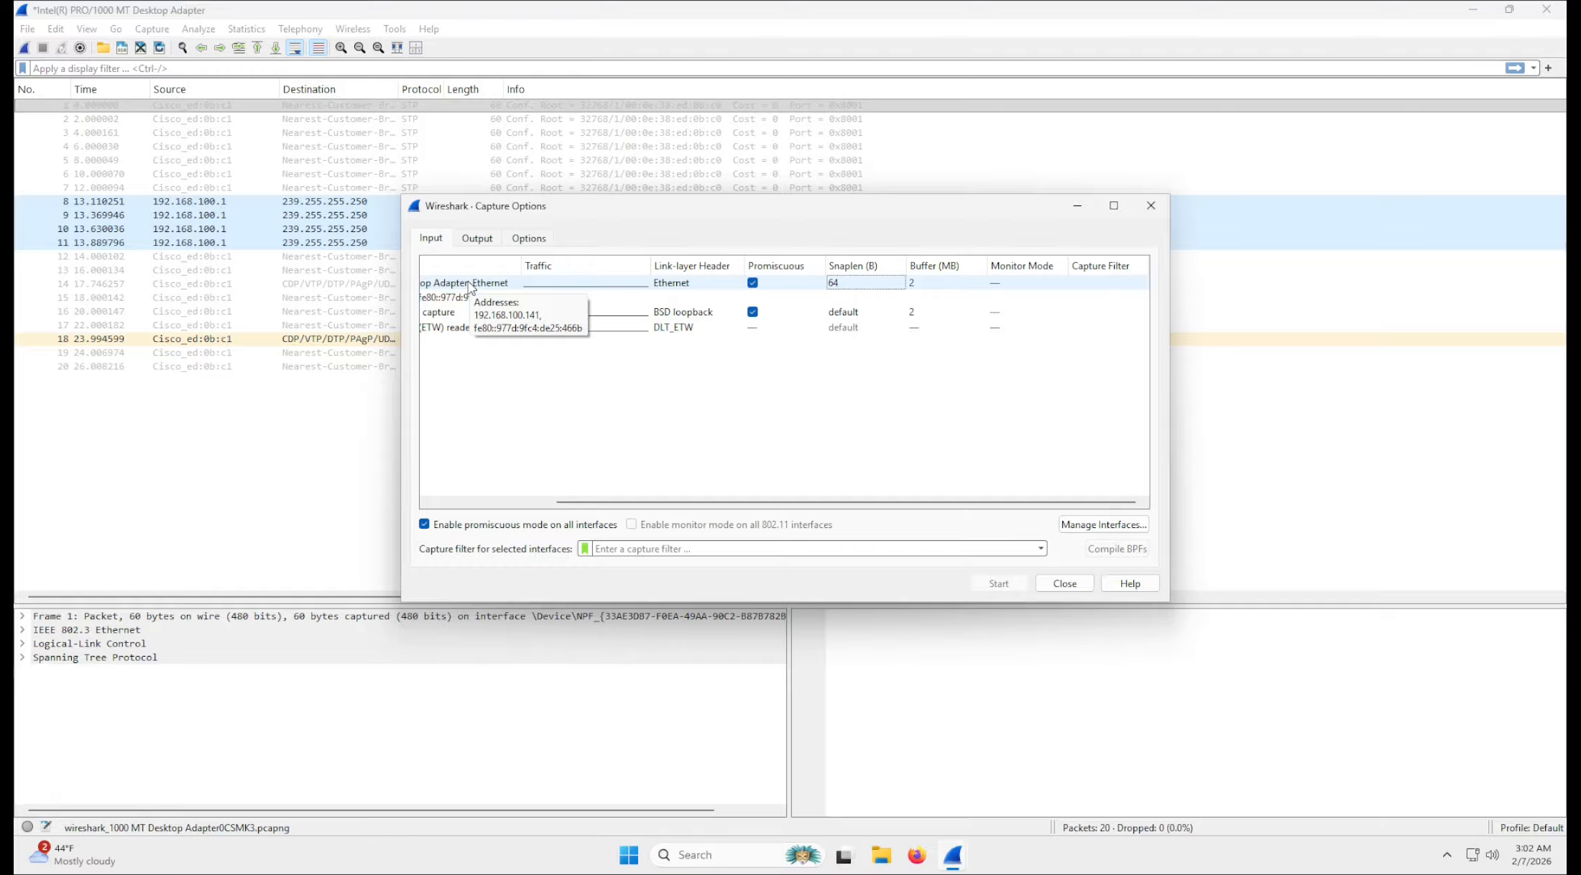
# Set the capture output to a permanent file named test.pcapng on the Desktop.
pyautogui.click(475, 237)
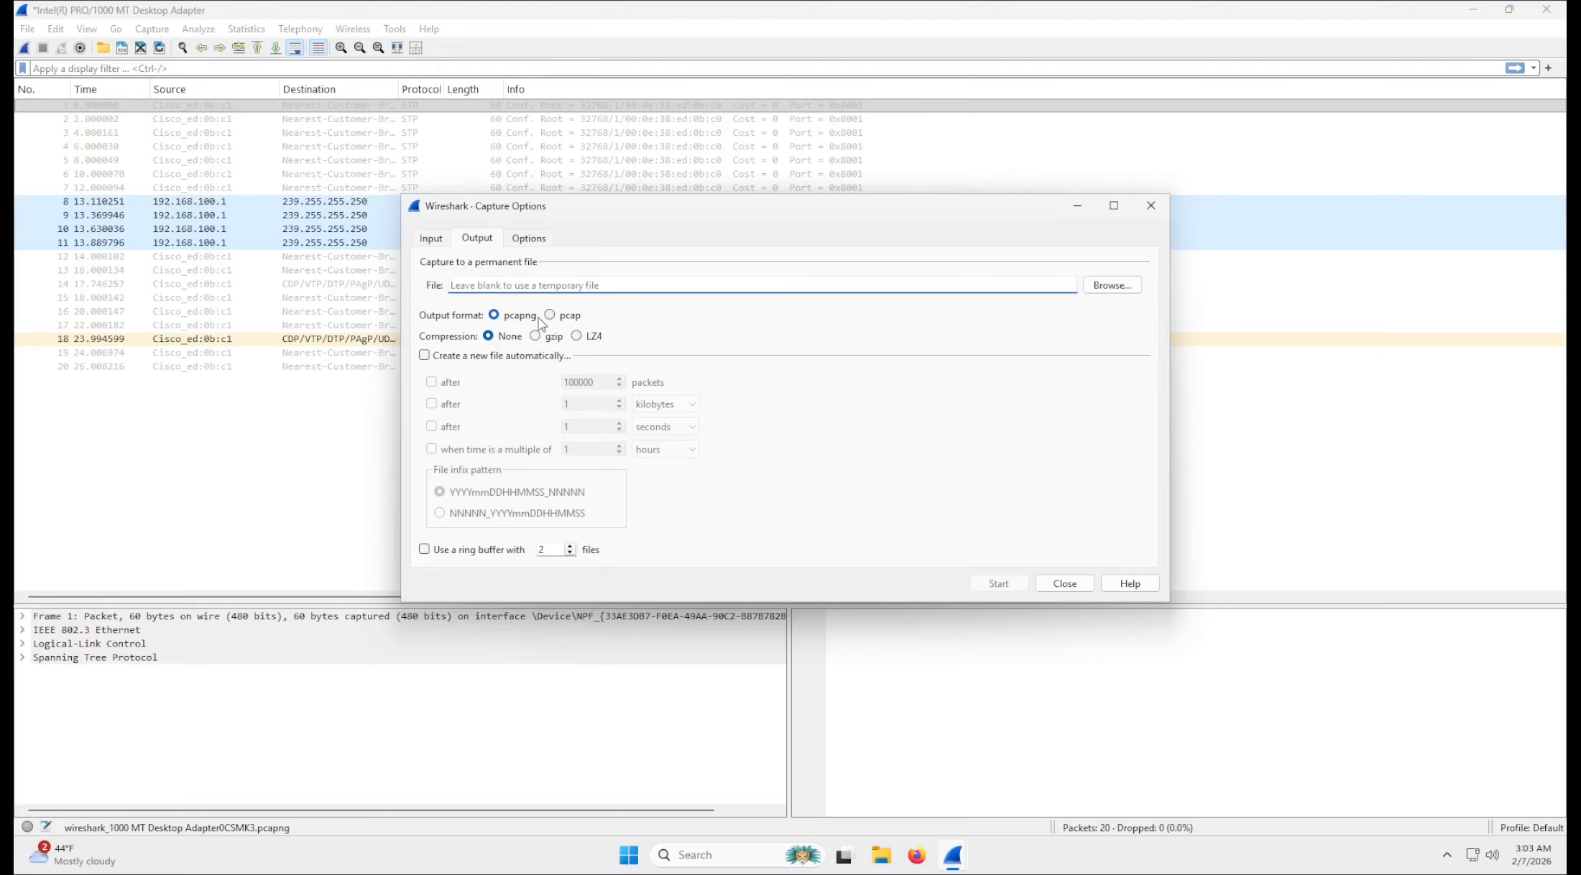
pyautogui.click(1112, 286)
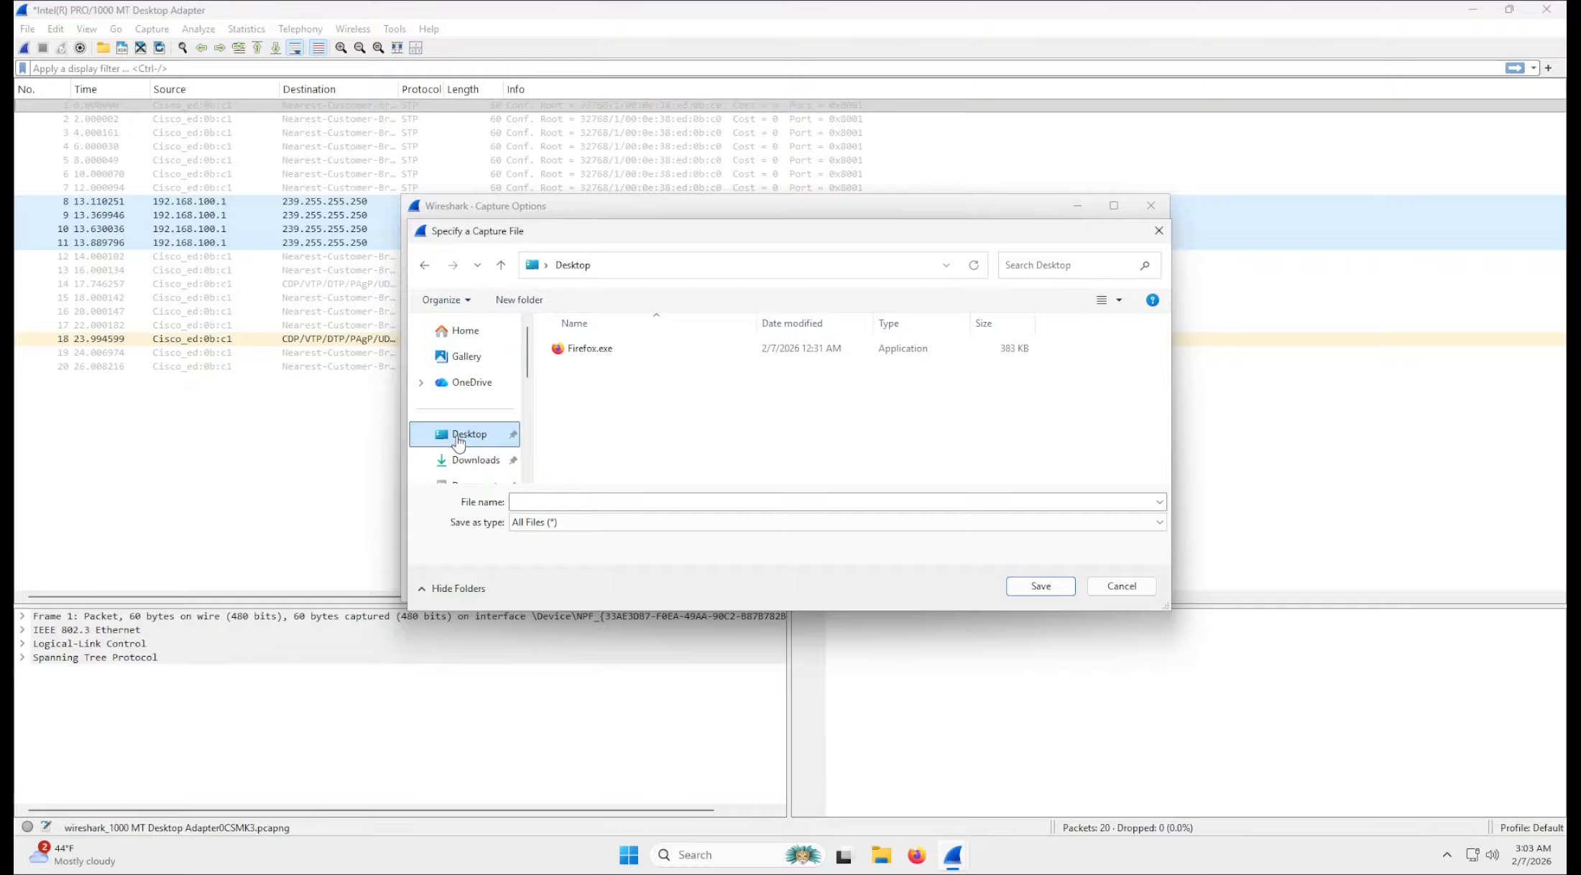
pyautogui.click(699, 498)
pyautogui.write('t')
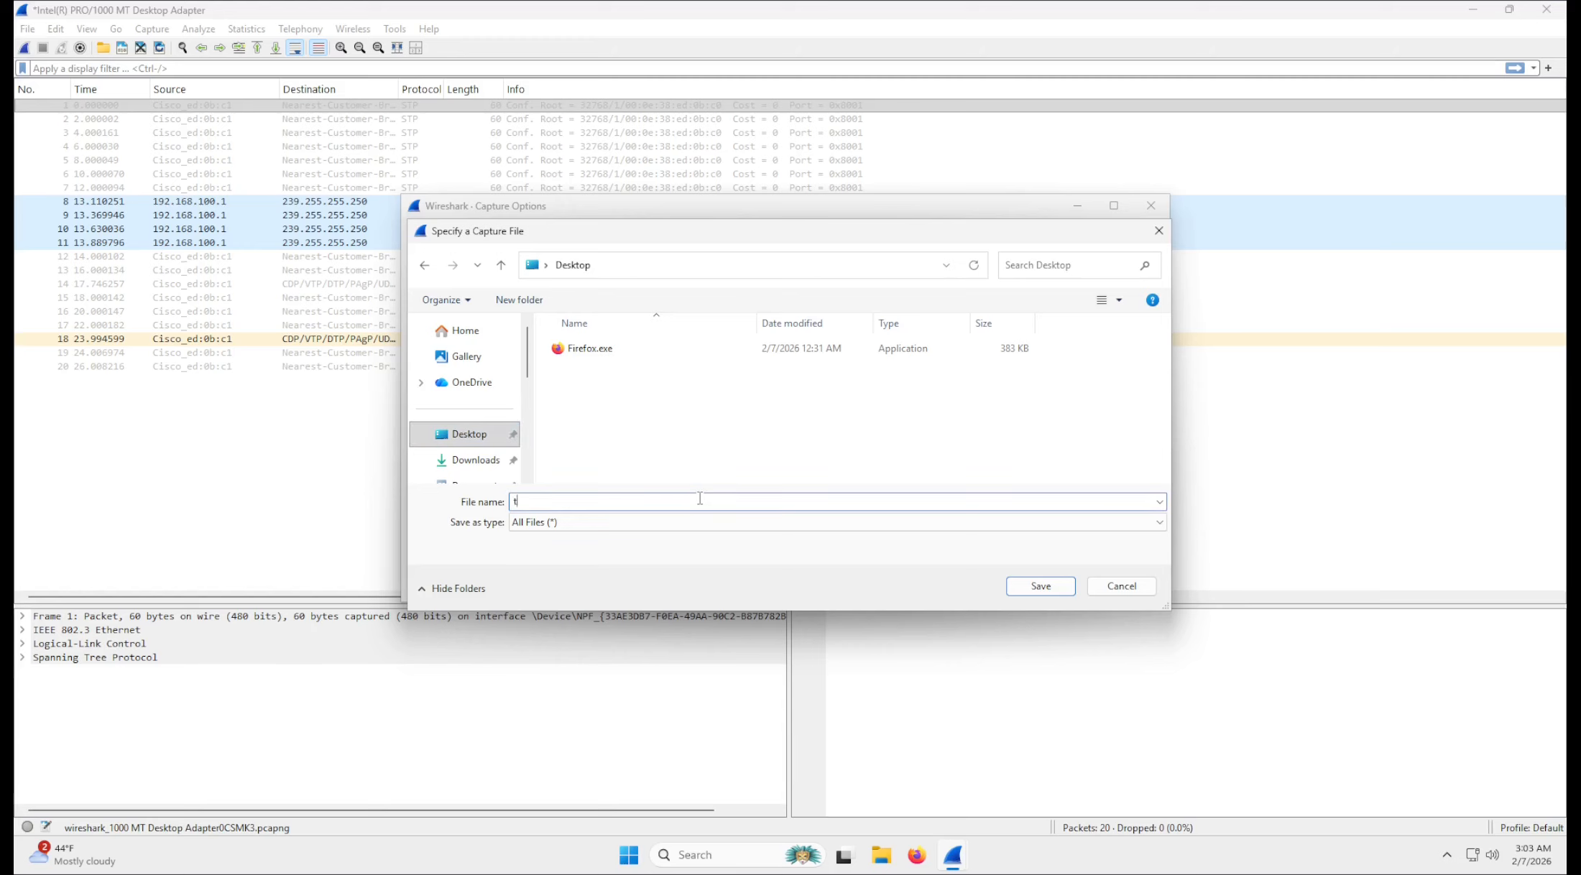
pyautogui.write('est.pcapng')
pyautogui.click(1059, 588)
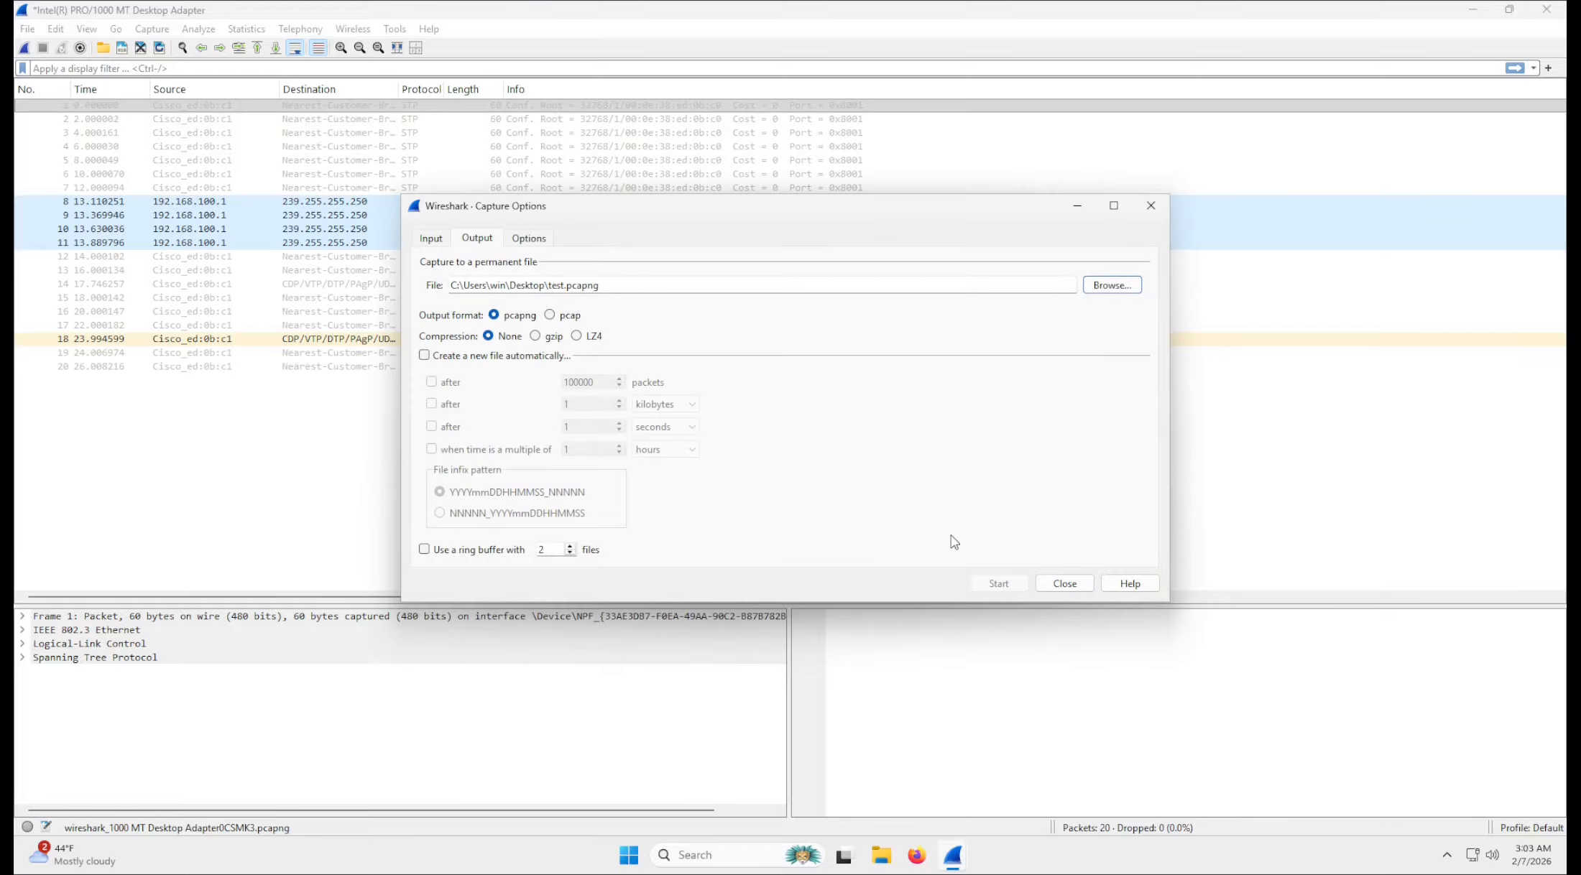
# Enable automatic creation of a new capture file after every 5 seconds.
pyautogui.click(572, 355)
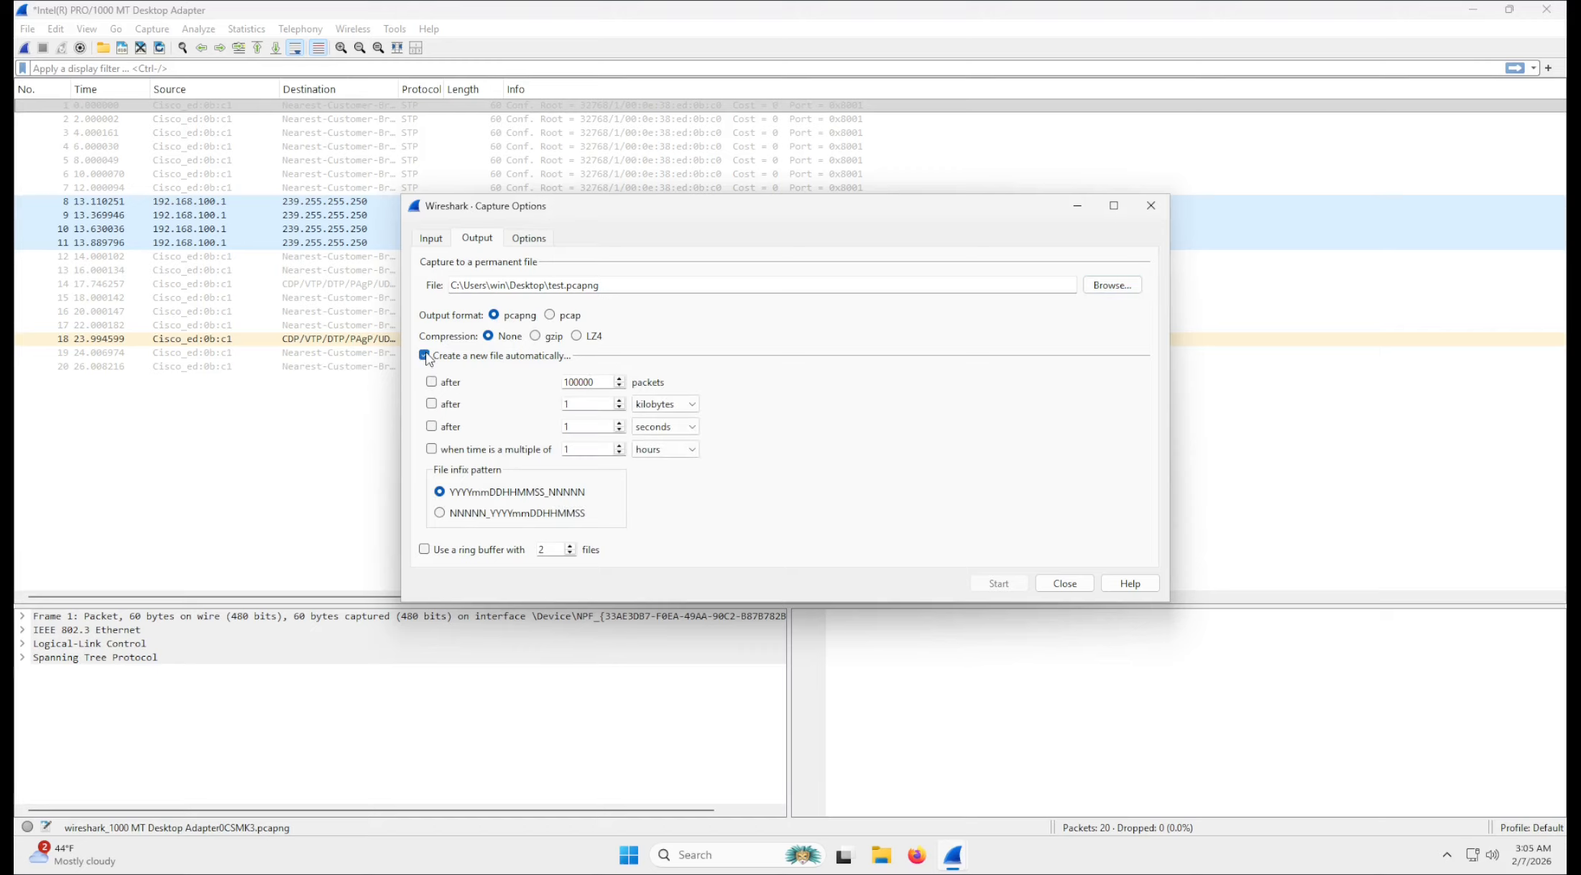
pyautogui.click(571, 355)
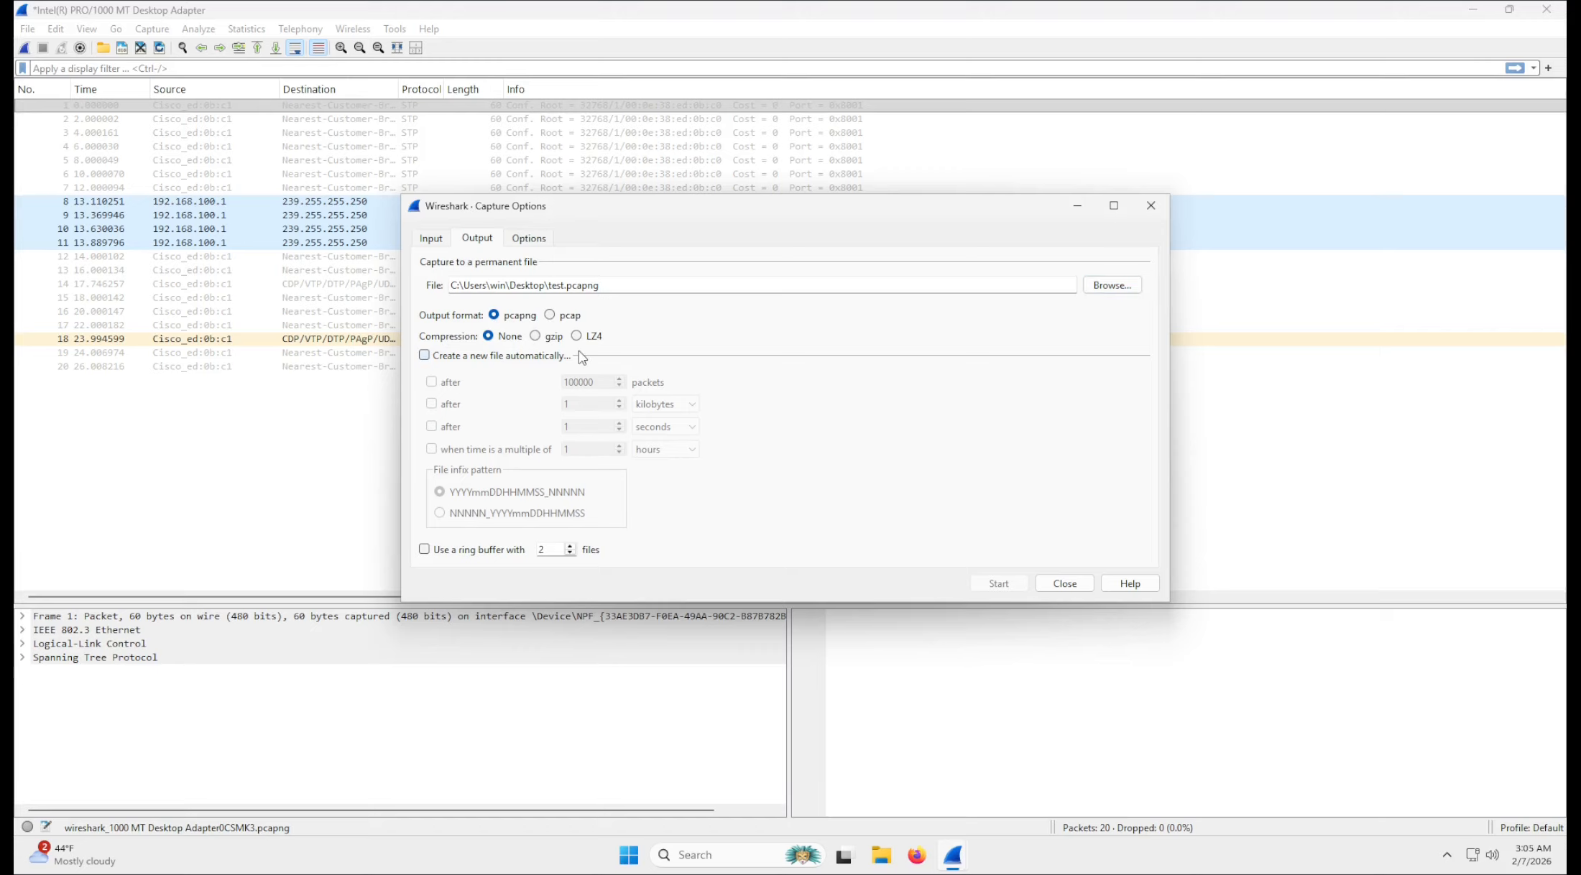
pyautogui.click(425, 355)
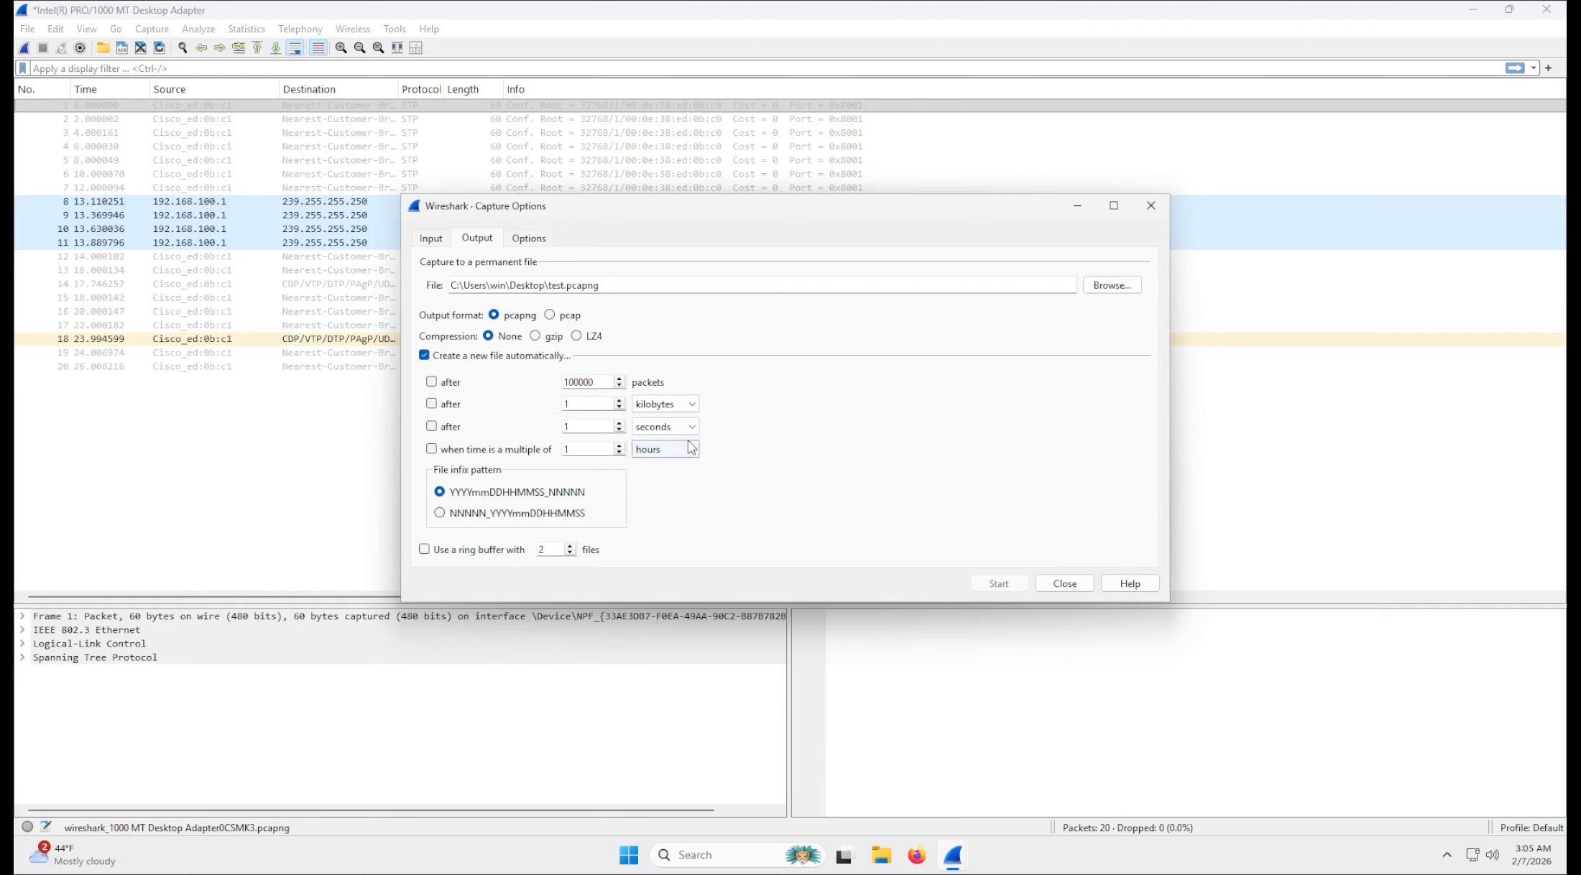
pyautogui.click(432, 426)
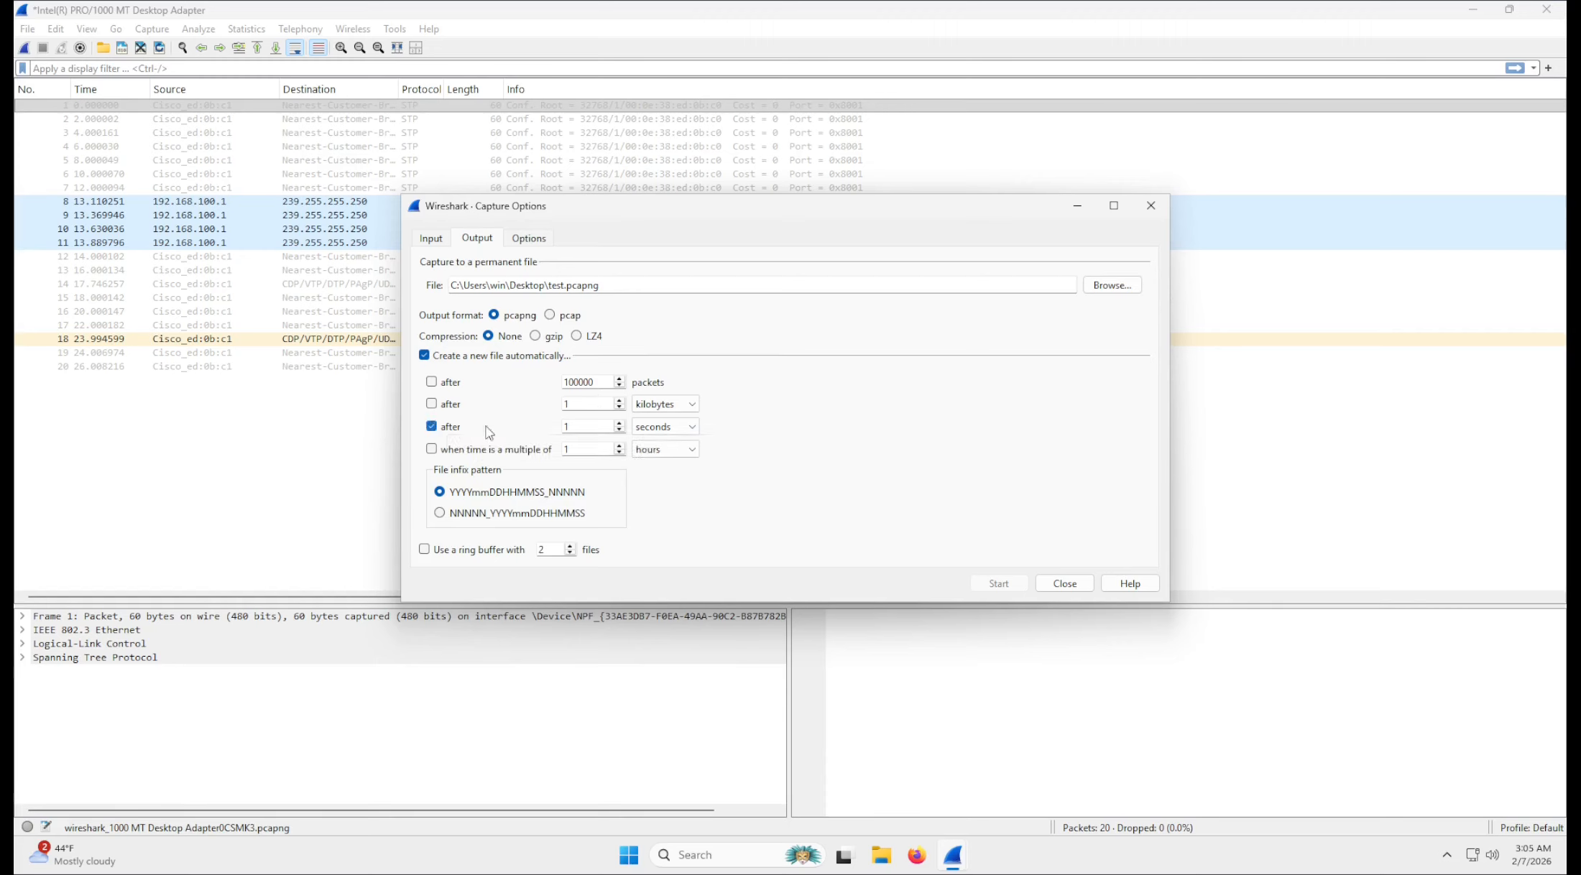
pyautogui.click(567, 426)
pyautogui.write('5')
# Enable the ring buffer for the output and set it to 5 files.
pyautogui.click(425, 550)
pyautogui.moveTo(559, 549); pyautogui.dragTo(529, 549)
pyautogui.write('5')
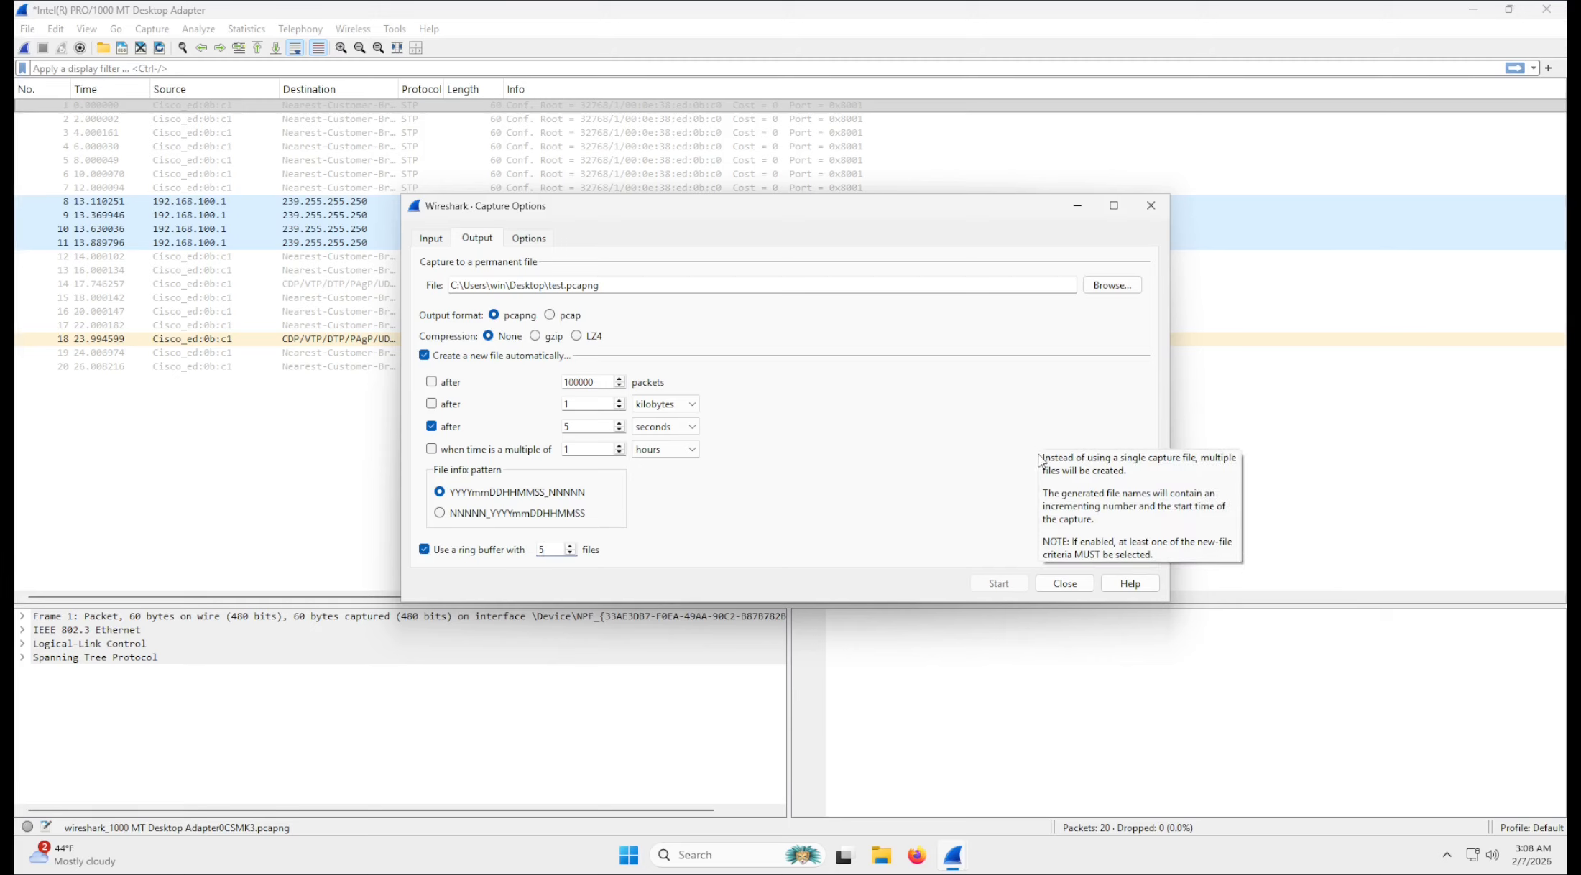
# Show the display, name resolution and auto-stop capture settings, and move the dialog clear of the packet list.
pyautogui.click(529, 238)
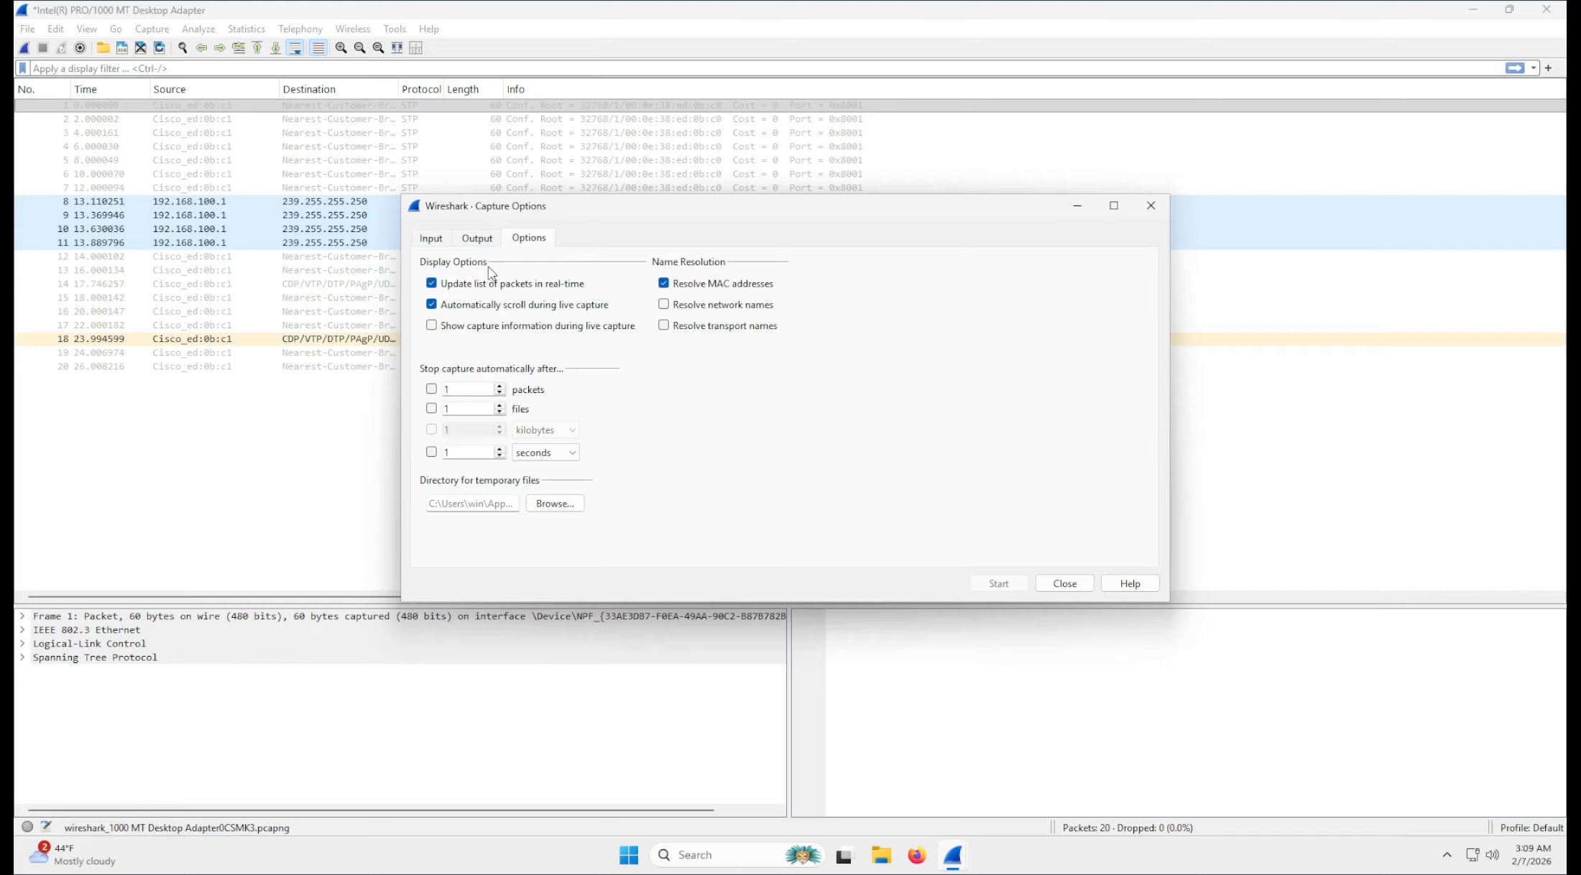
pyautogui.moveTo(513, 204); pyautogui.dragTo(830, 404)
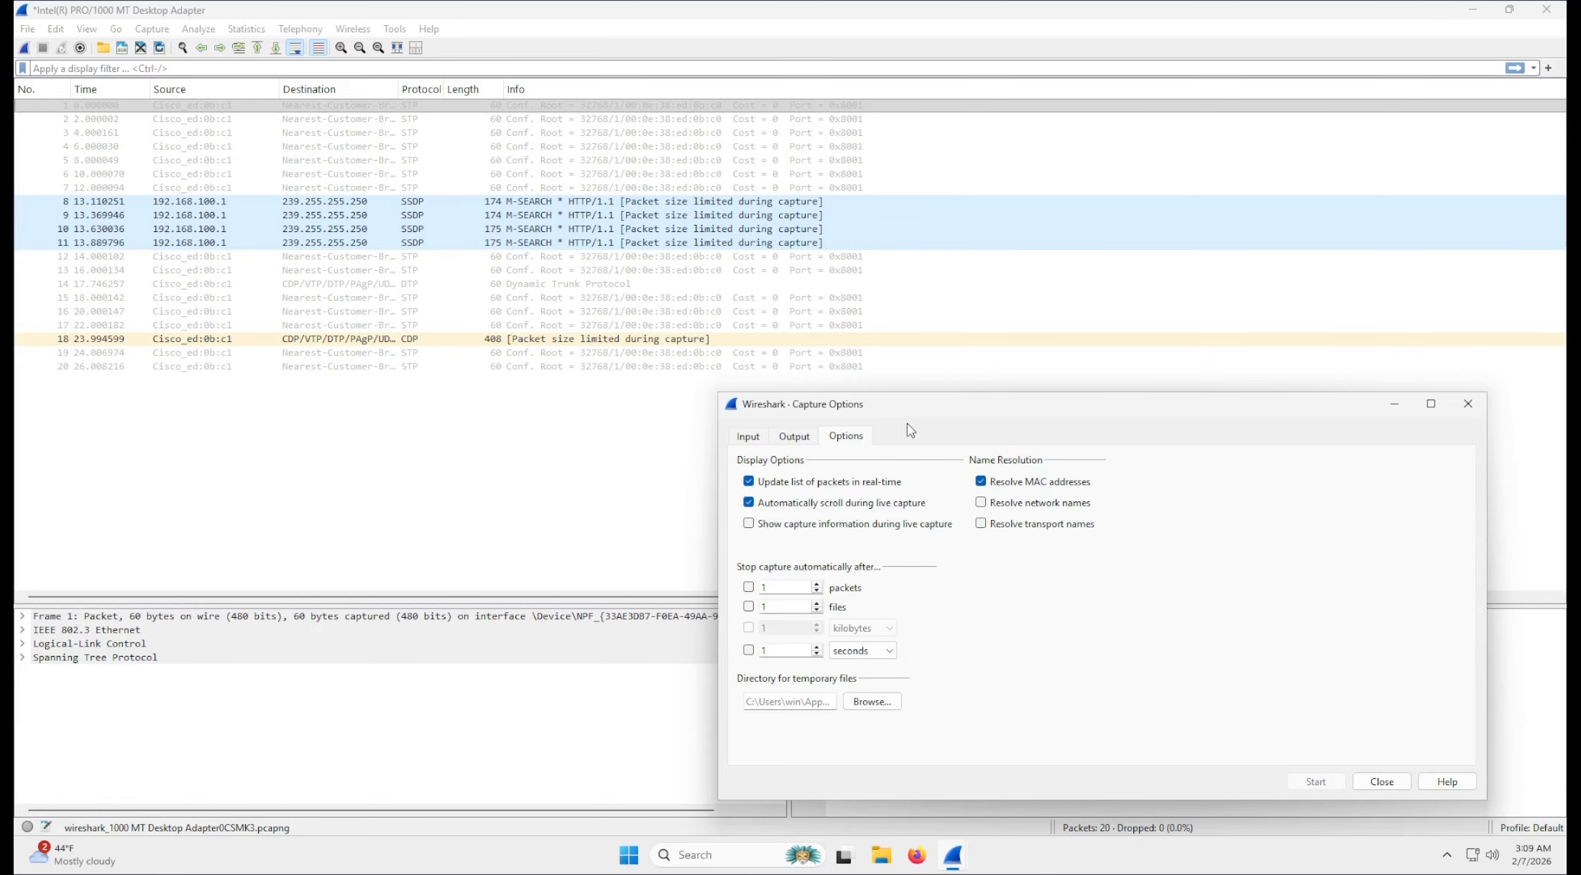
pyautogui.moveTo(911, 403); pyautogui.dragTo(883, 355)
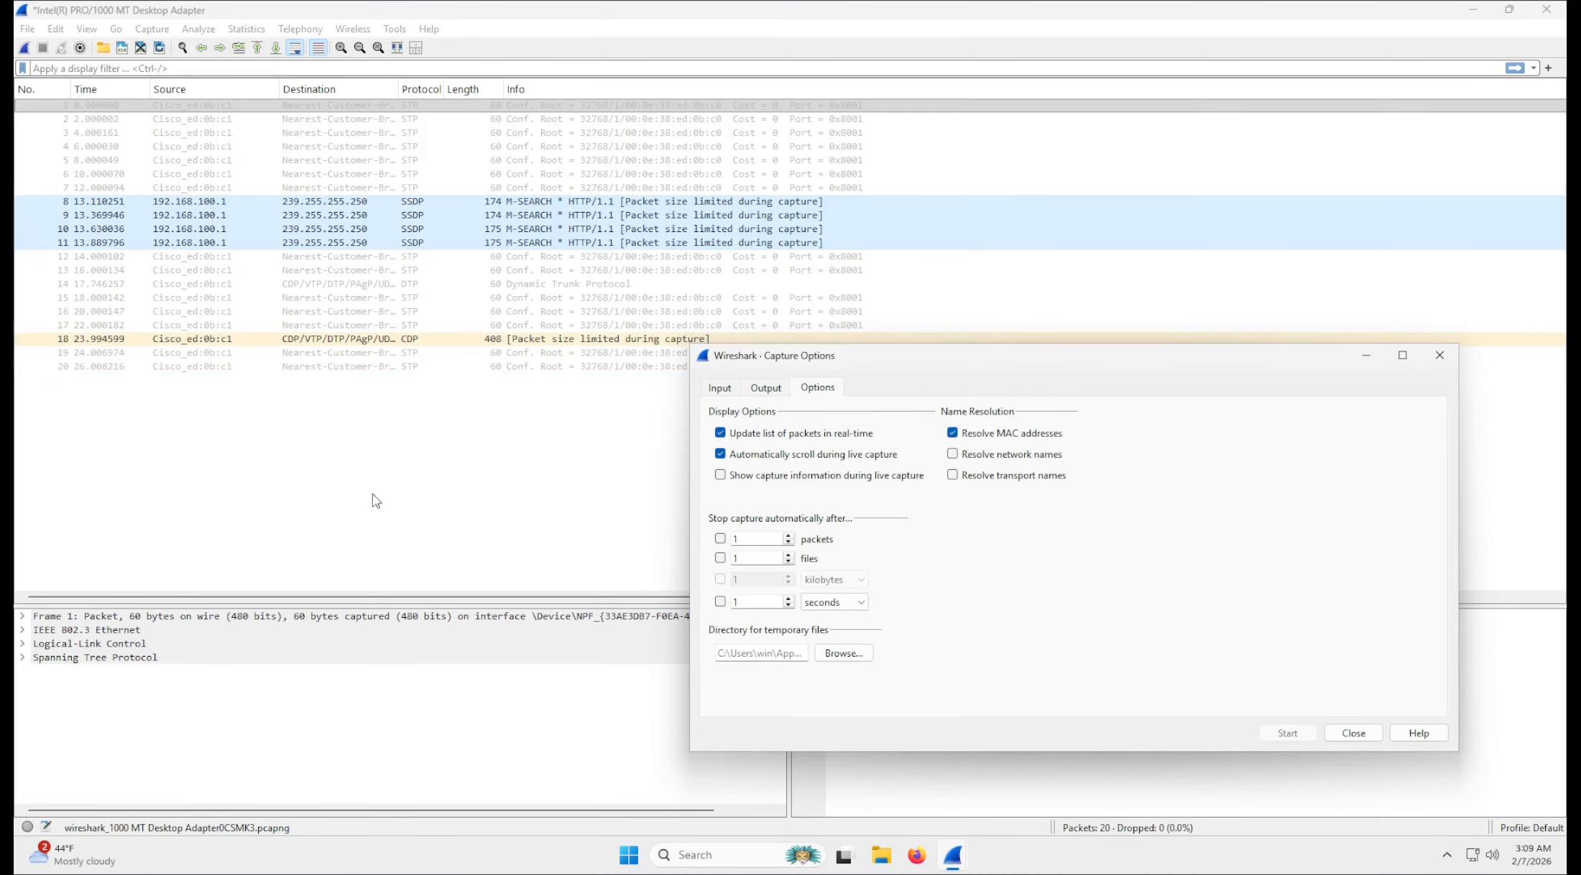
# Examine the display, name resolution and auto-stop capture options alongside the addresses in the packet list.
pyautogui.moveTo(888, 357); pyautogui.dragTo(877, 353)
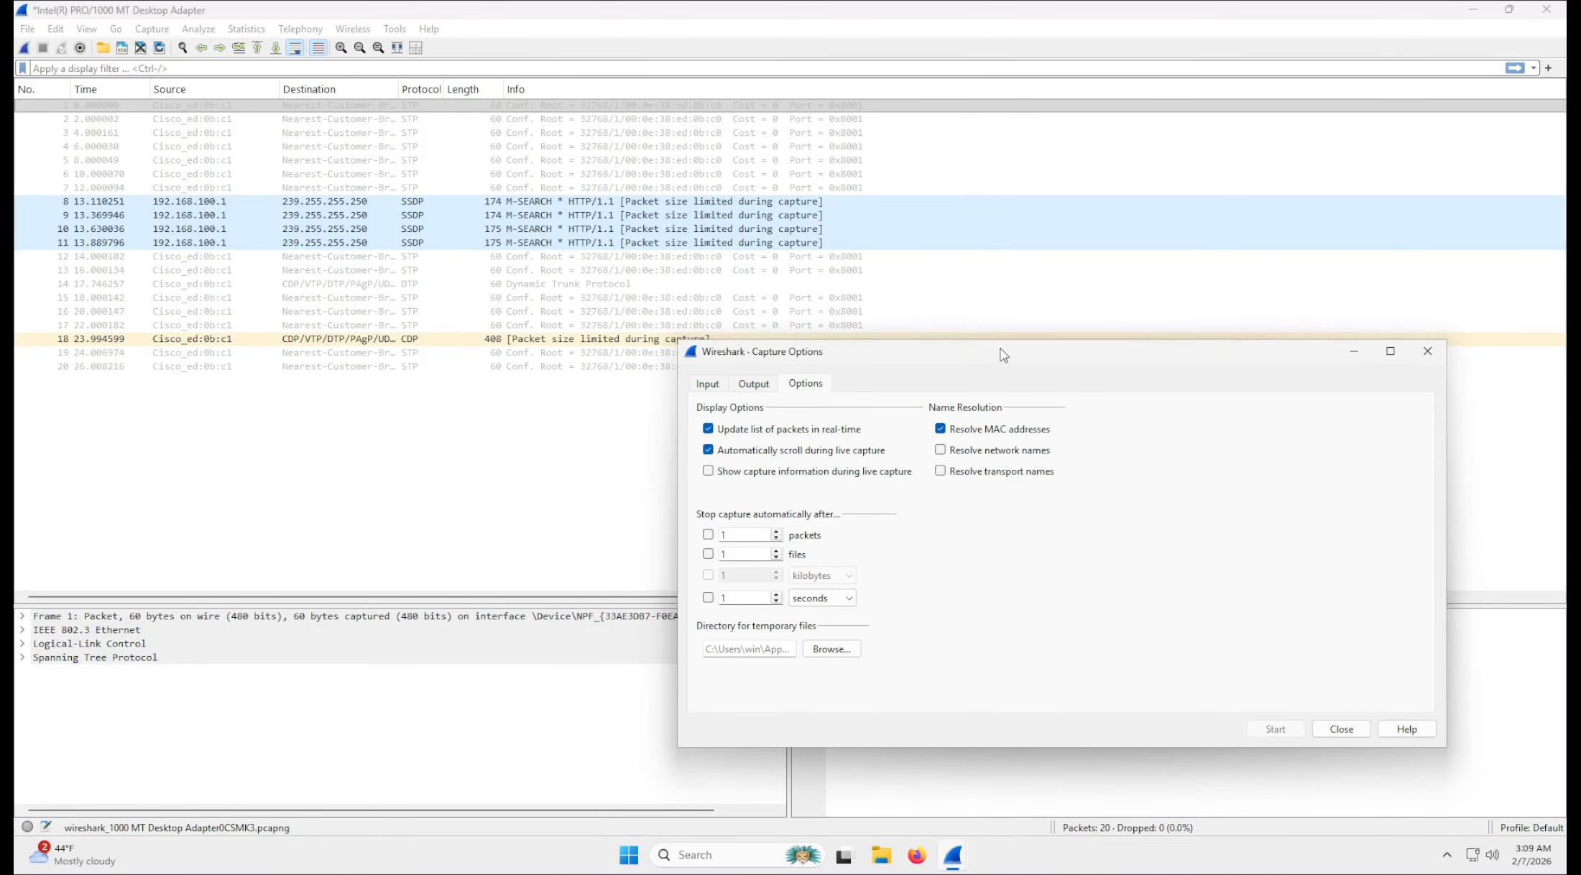
pyautogui.moveTo(1003, 354); pyautogui.dragTo(957, 336)
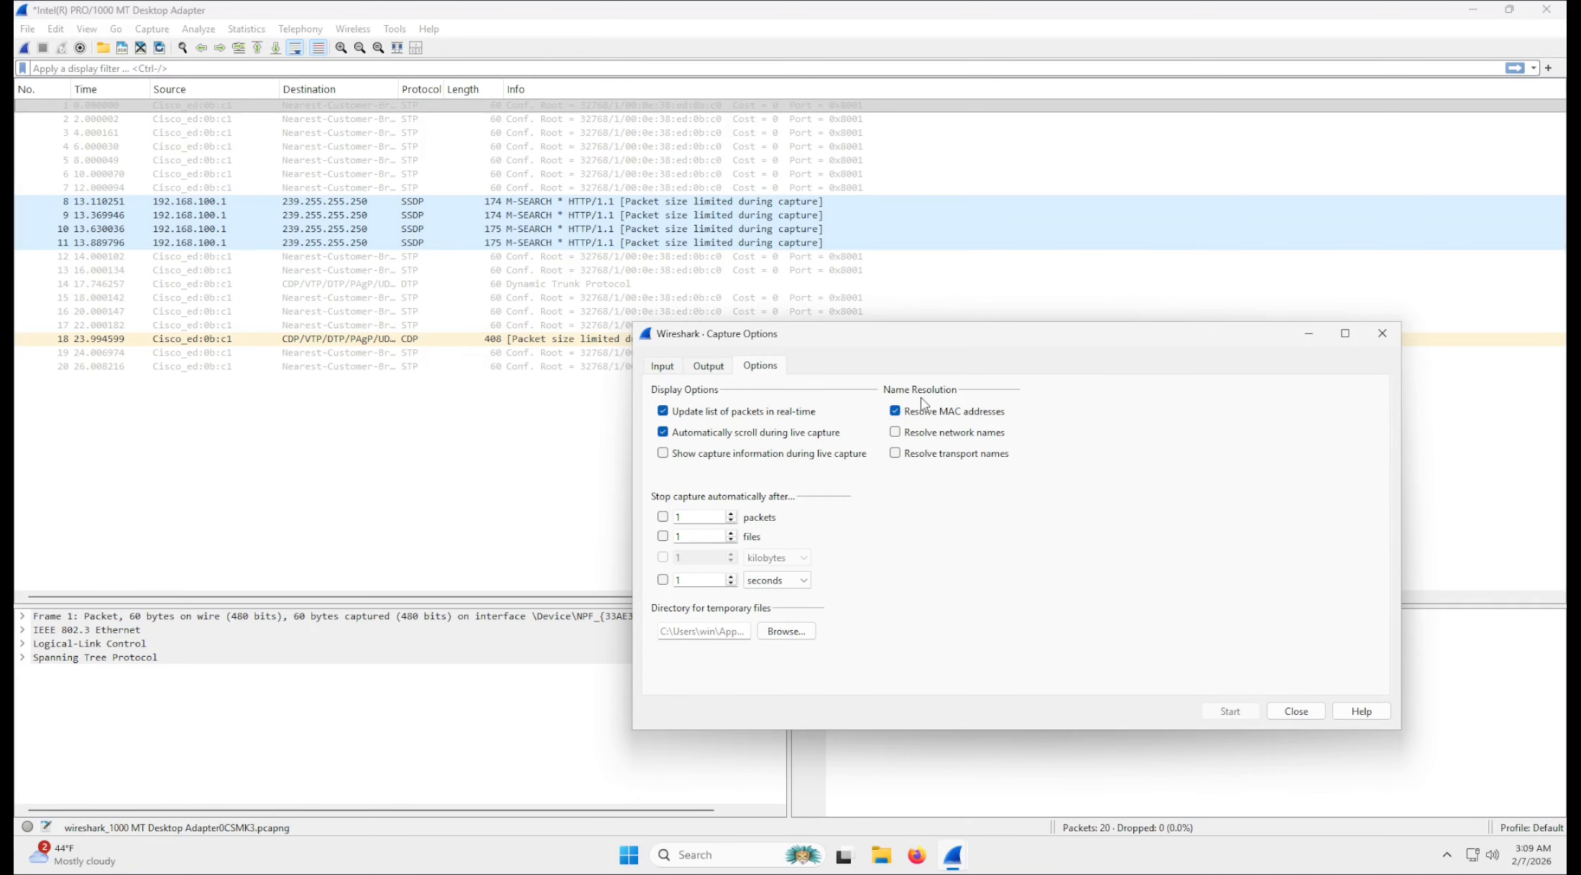
pyautogui.moveTo(746, 343); pyautogui.dragTo(513, 350)
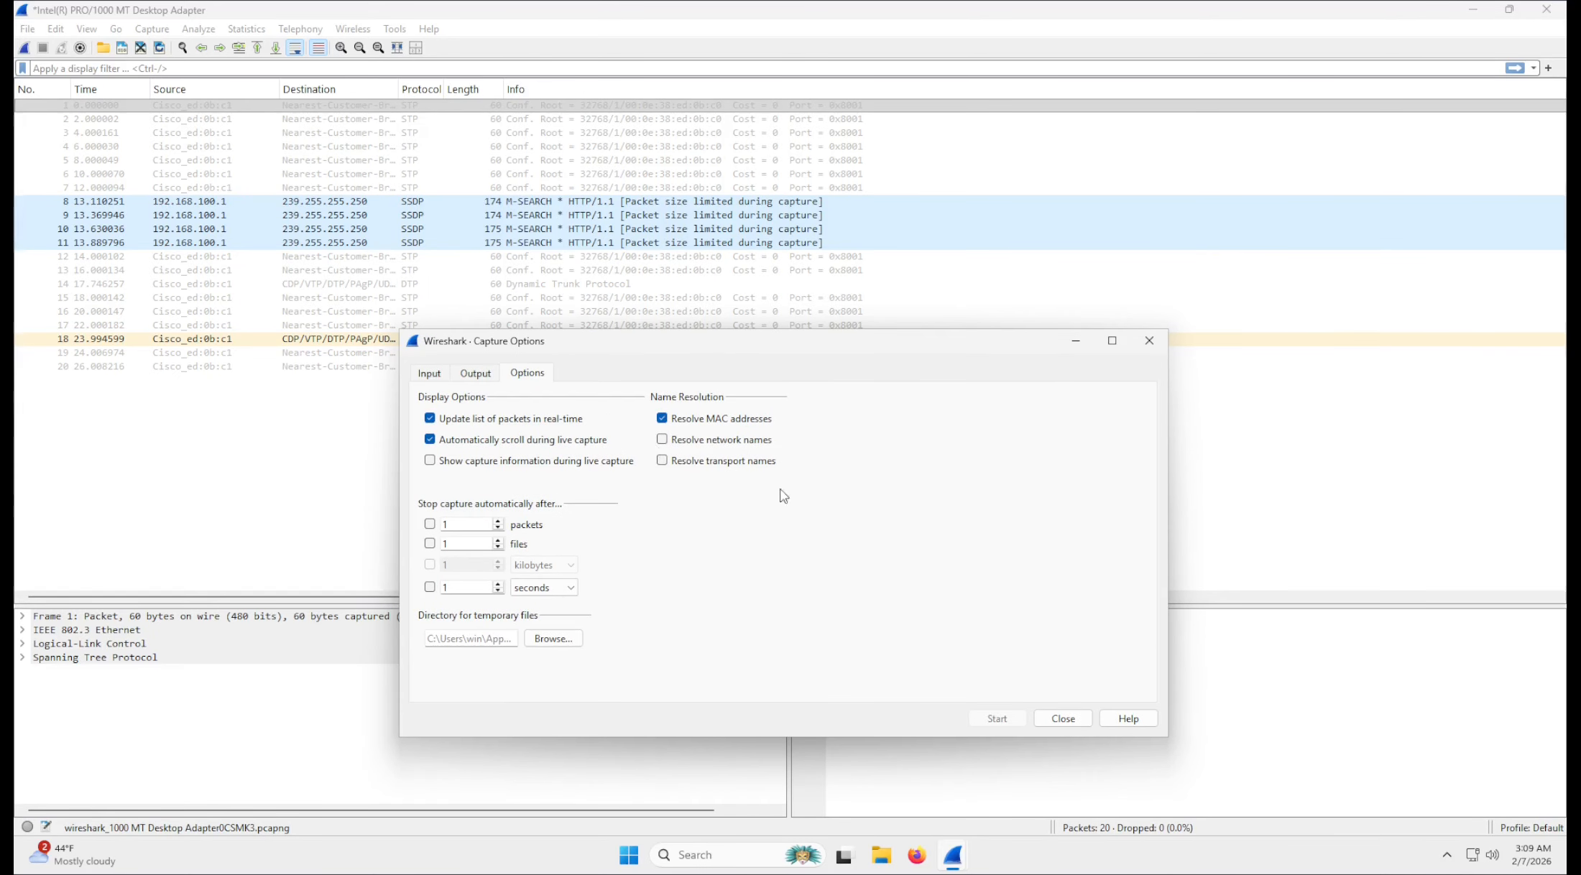
pyautogui.moveTo(683, 342); pyautogui.dragTo(967, 386)
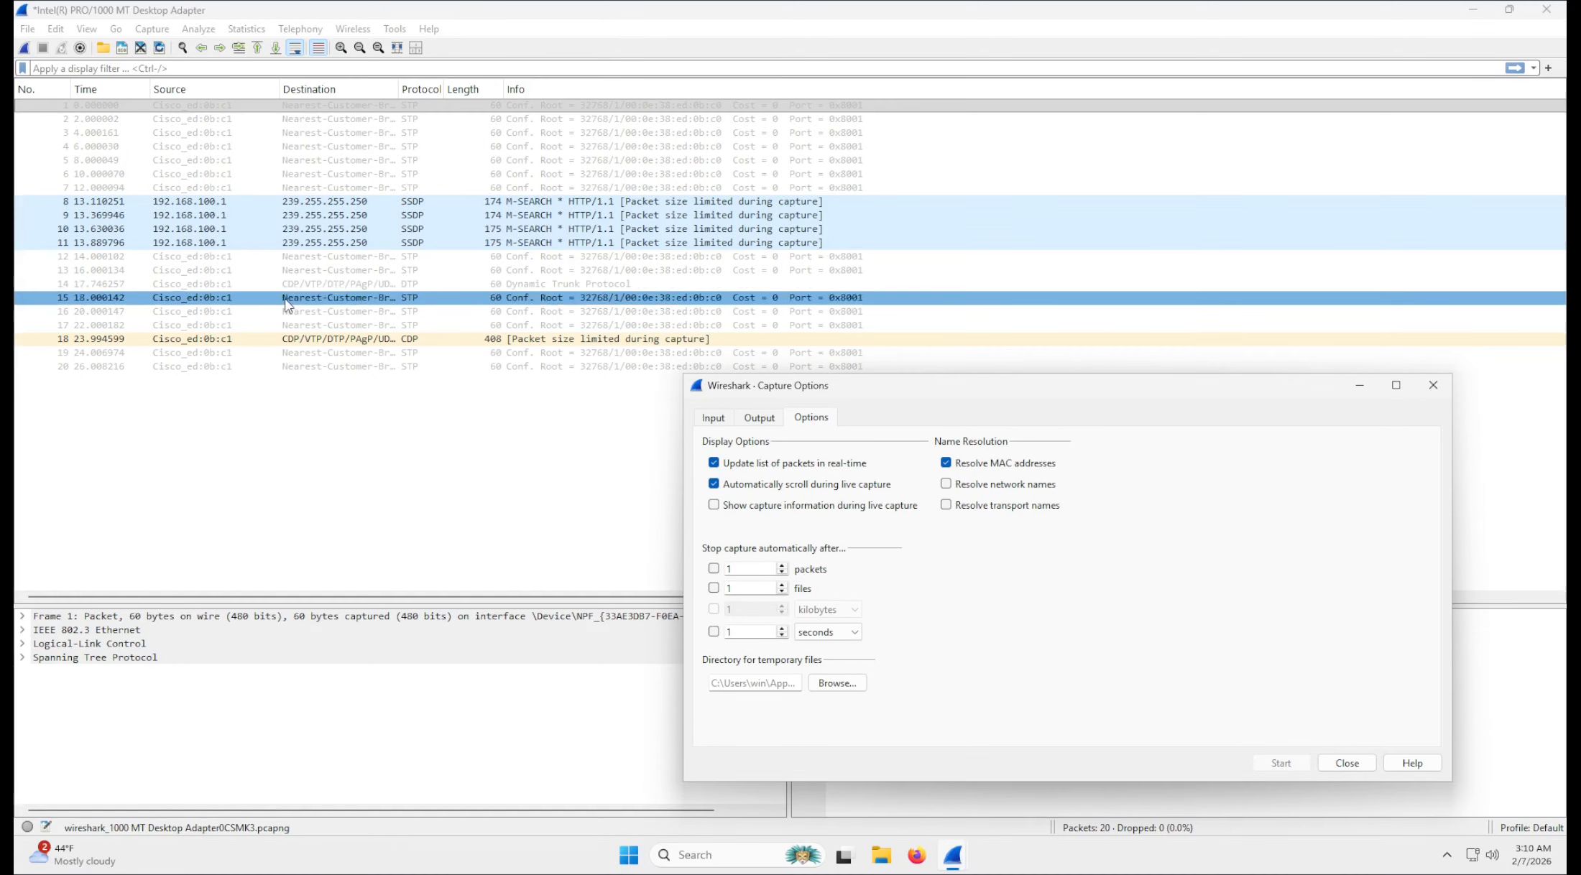
pyautogui.press('Escape')
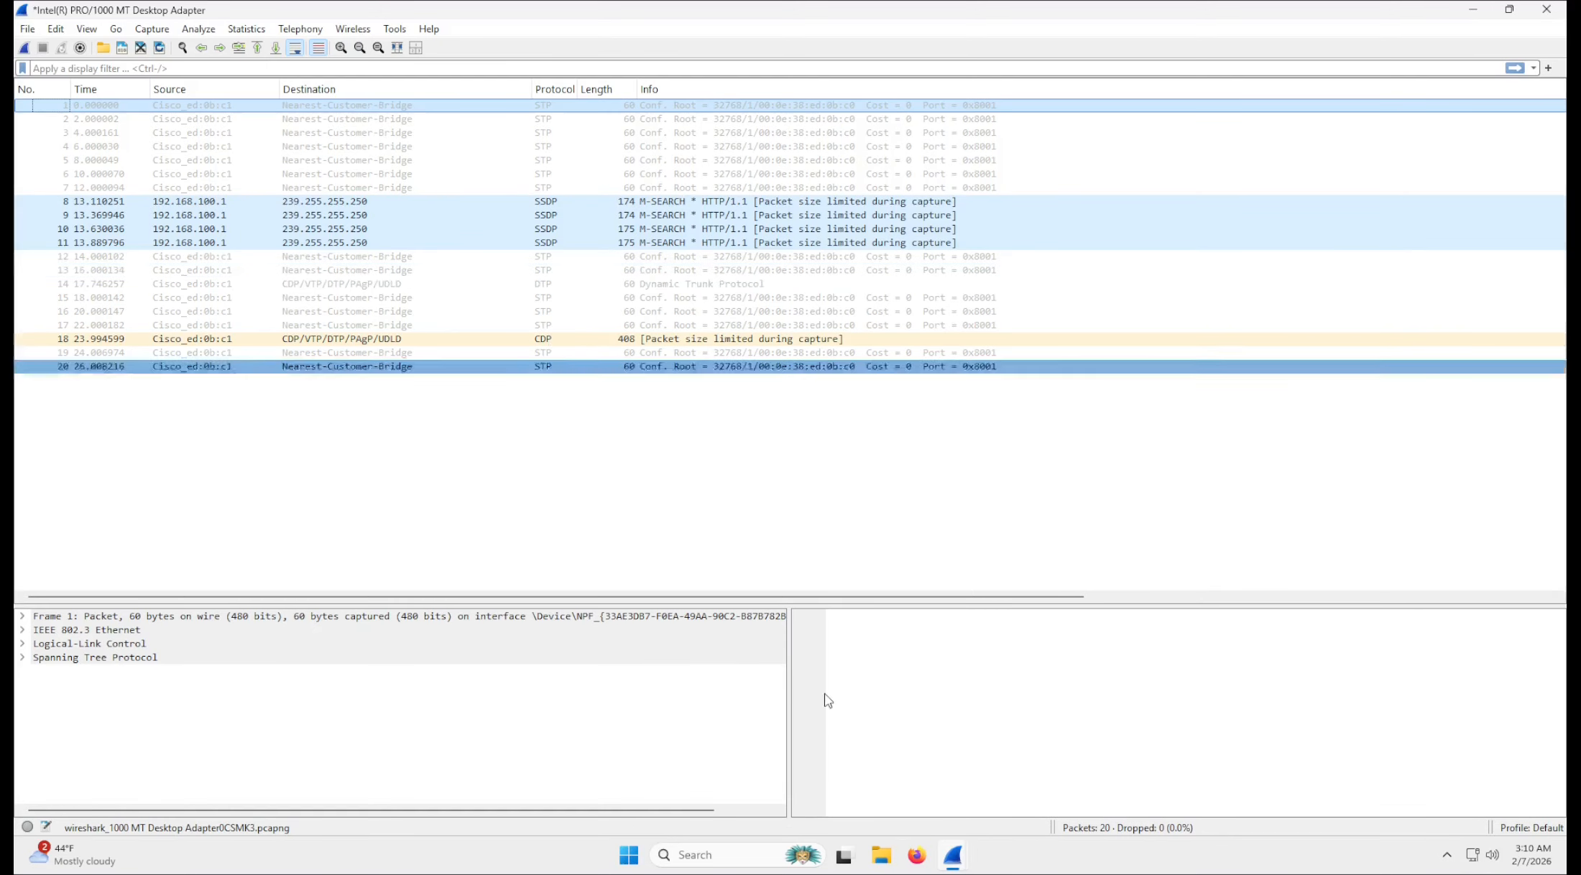
pyautogui.moveTo(953, 855)
pyautogui.click(1010, 803)
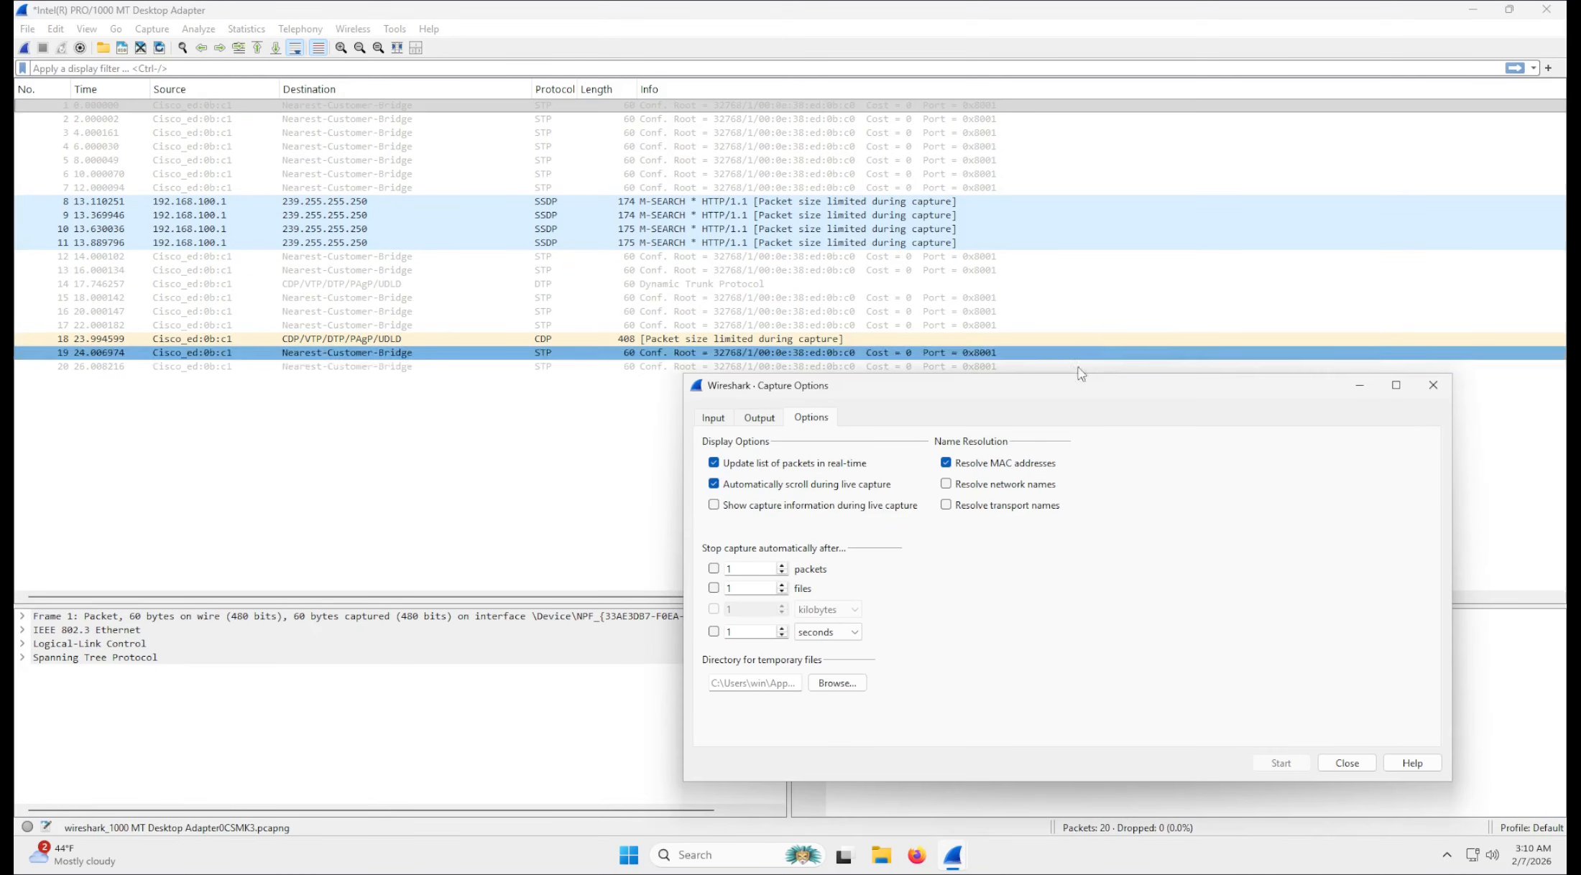
pyautogui.moveTo(1074, 385); pyautogui.dragTo(925, 264)
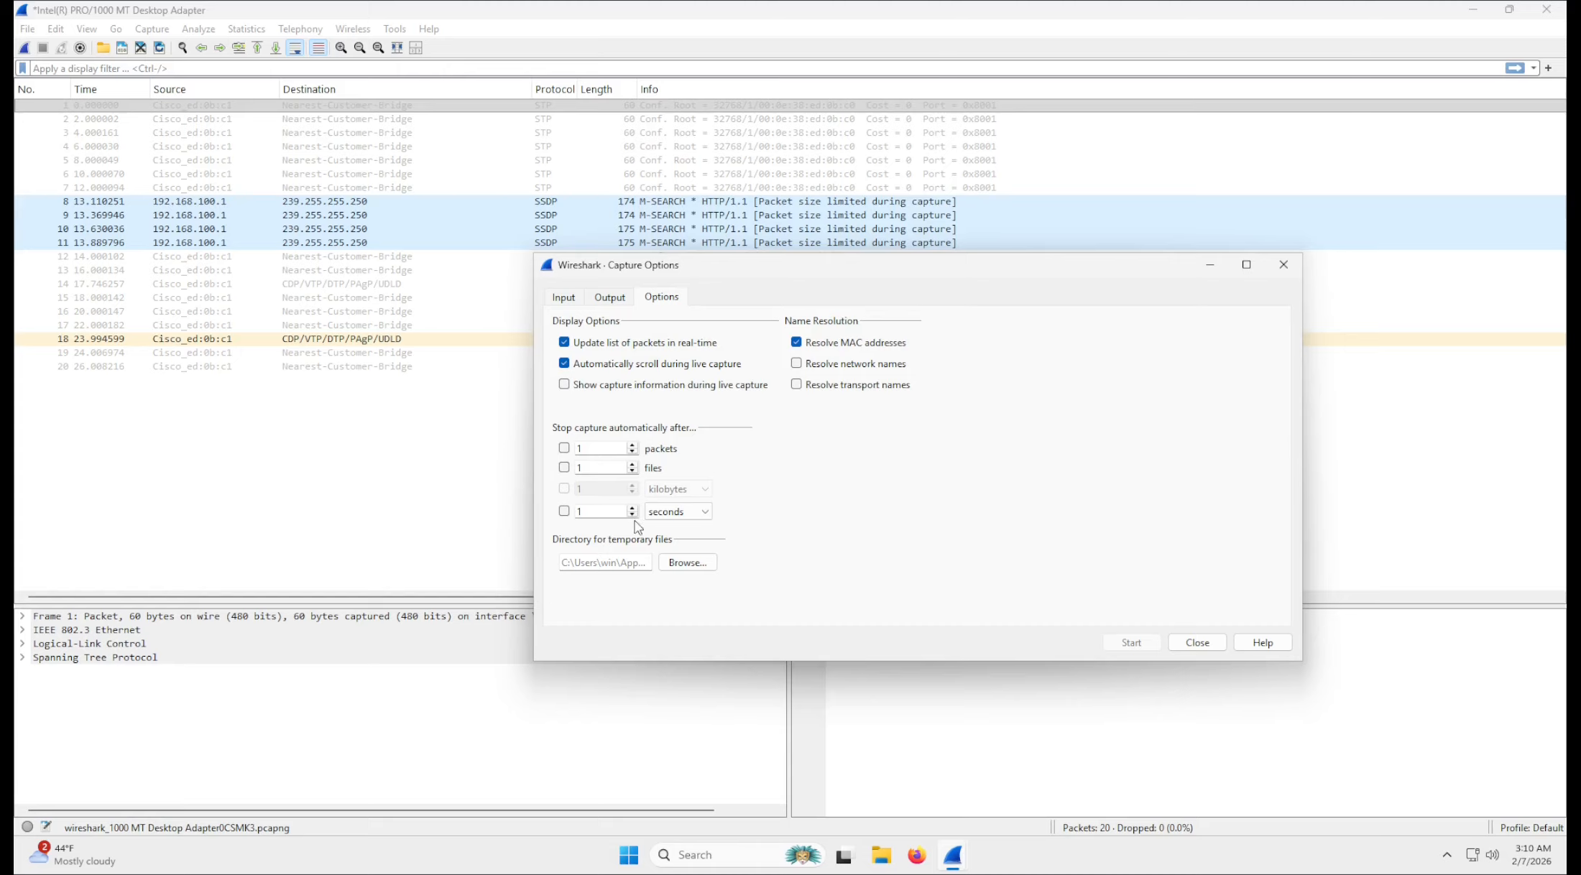
# Set the file count for stopping the capture automatically to 8.
pyautogui.moveTo(588, 467); pyautogui.dragTo(549, 471)
pyautogui.moveTo(775, 265); pyautogui.dragTo(592, 164)
# Start a new capture on the Intel(R) PRO/1000 MT Desktop Adapter Ethernet interface without saving the previously captured packets.
pyautogui.click(383, 197)
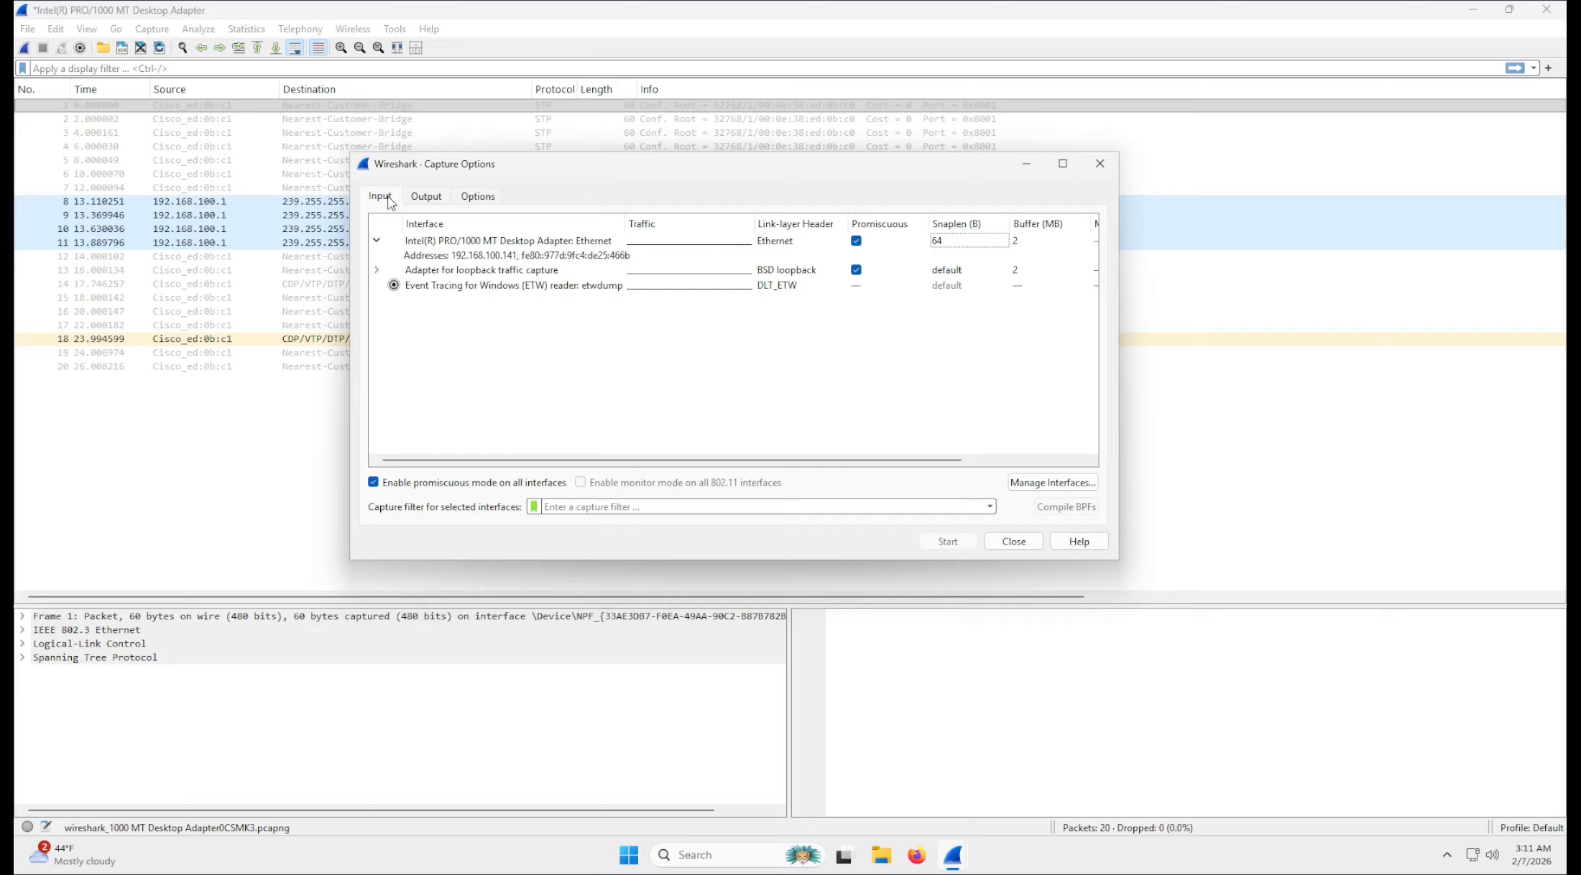
pyautogui.click(378, 241)
pyautogui.click(411, 245)
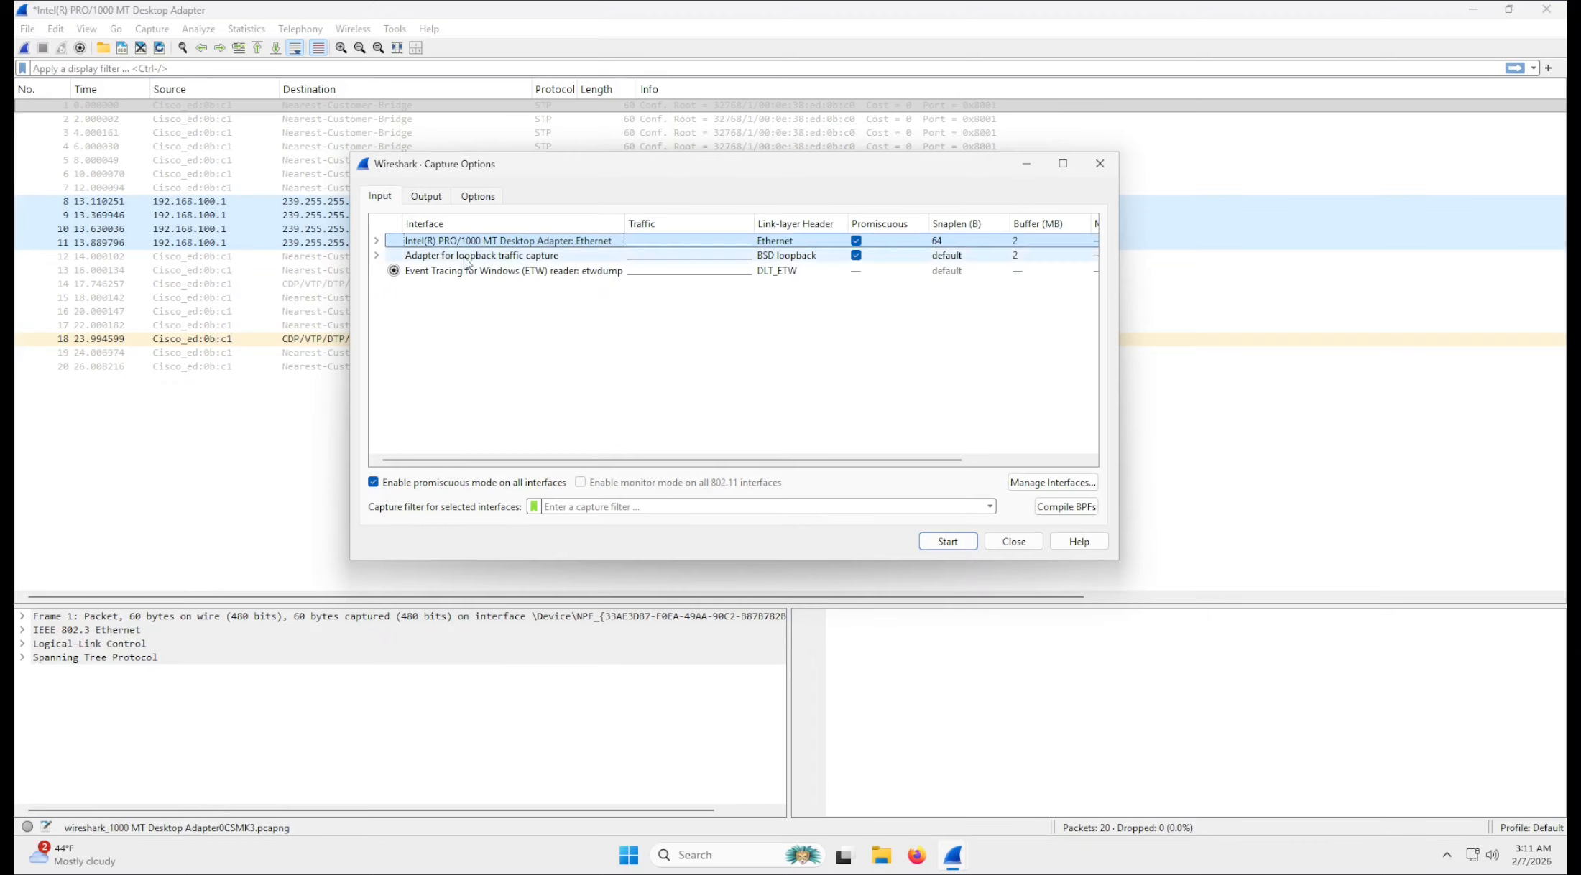
pyautogui.click(961, 543)
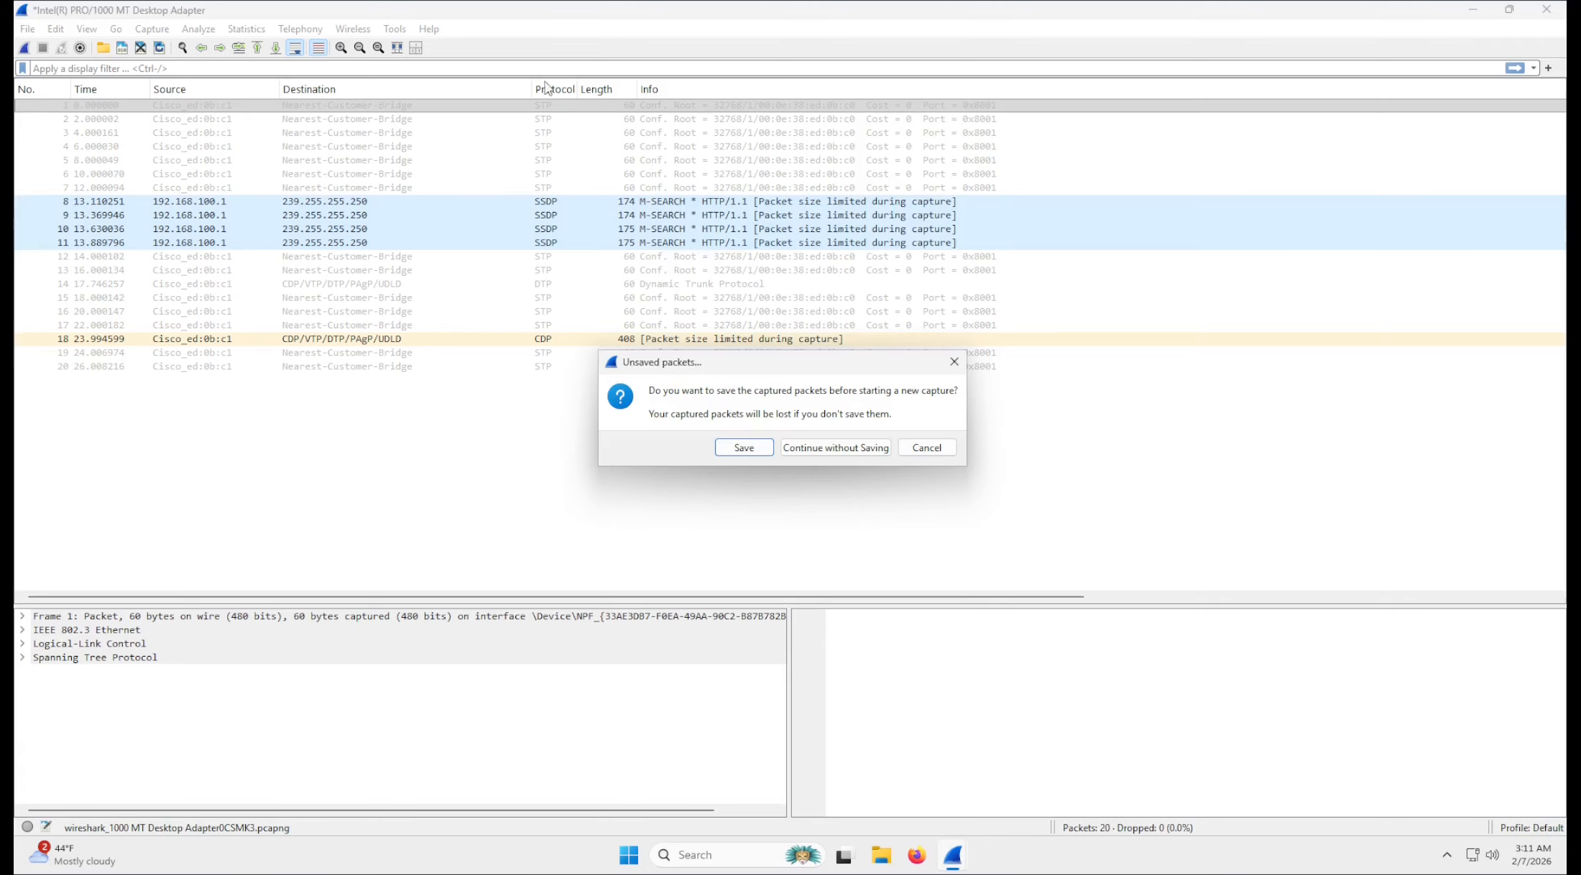
pyautogui.click(836, 448)
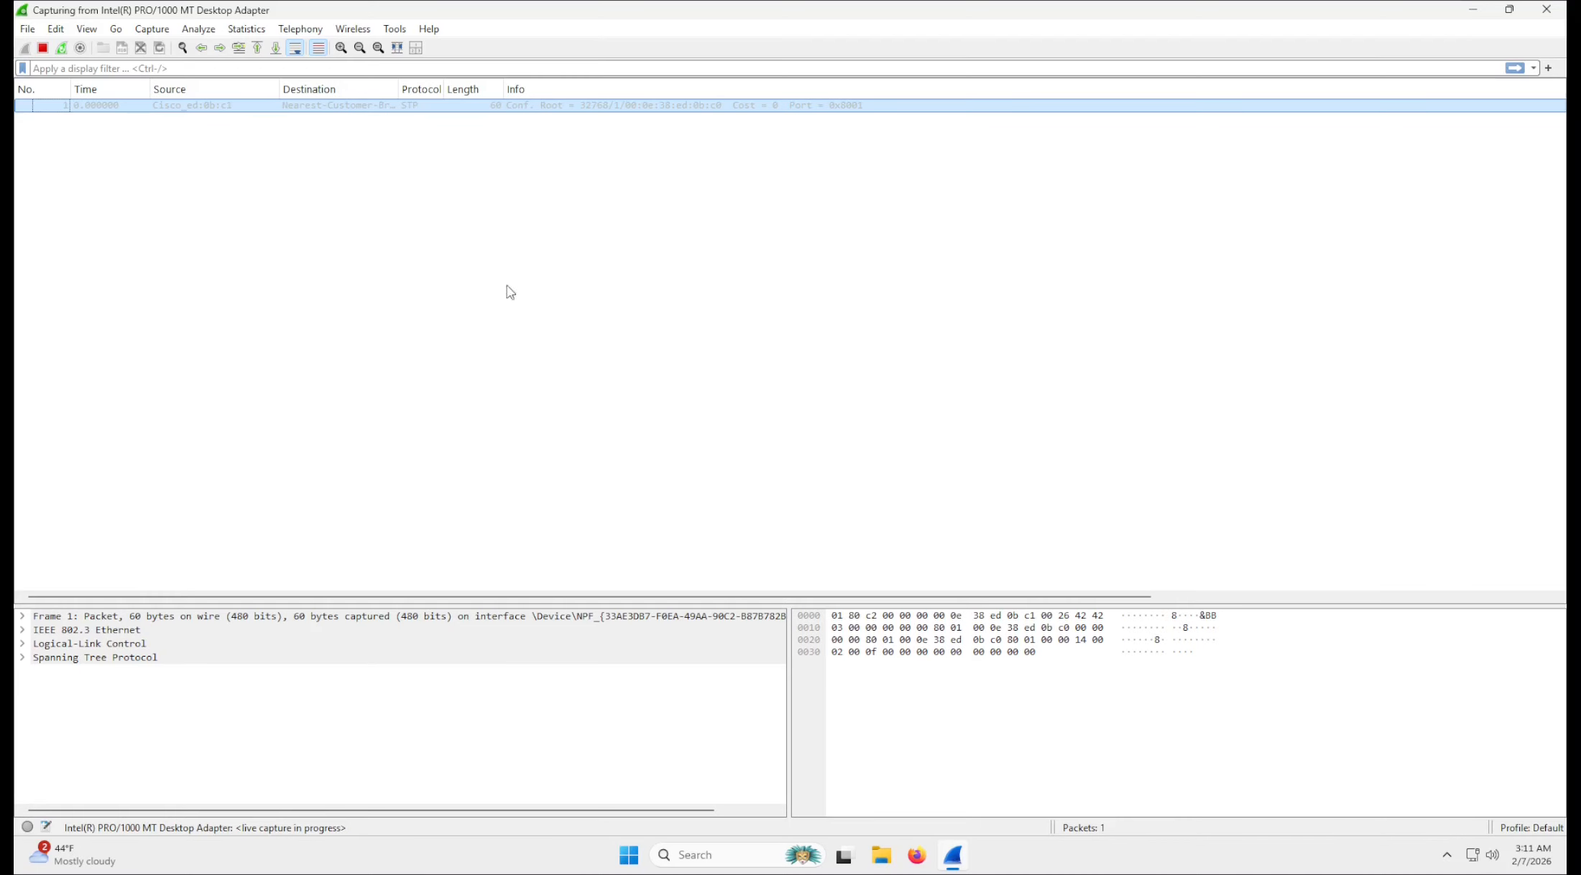
# Let the live capture run through several 5-second ring buffer files, and stop it.
pyautogui.click(352, 120)
pyautogui.hotkey('ctrl', 'r')
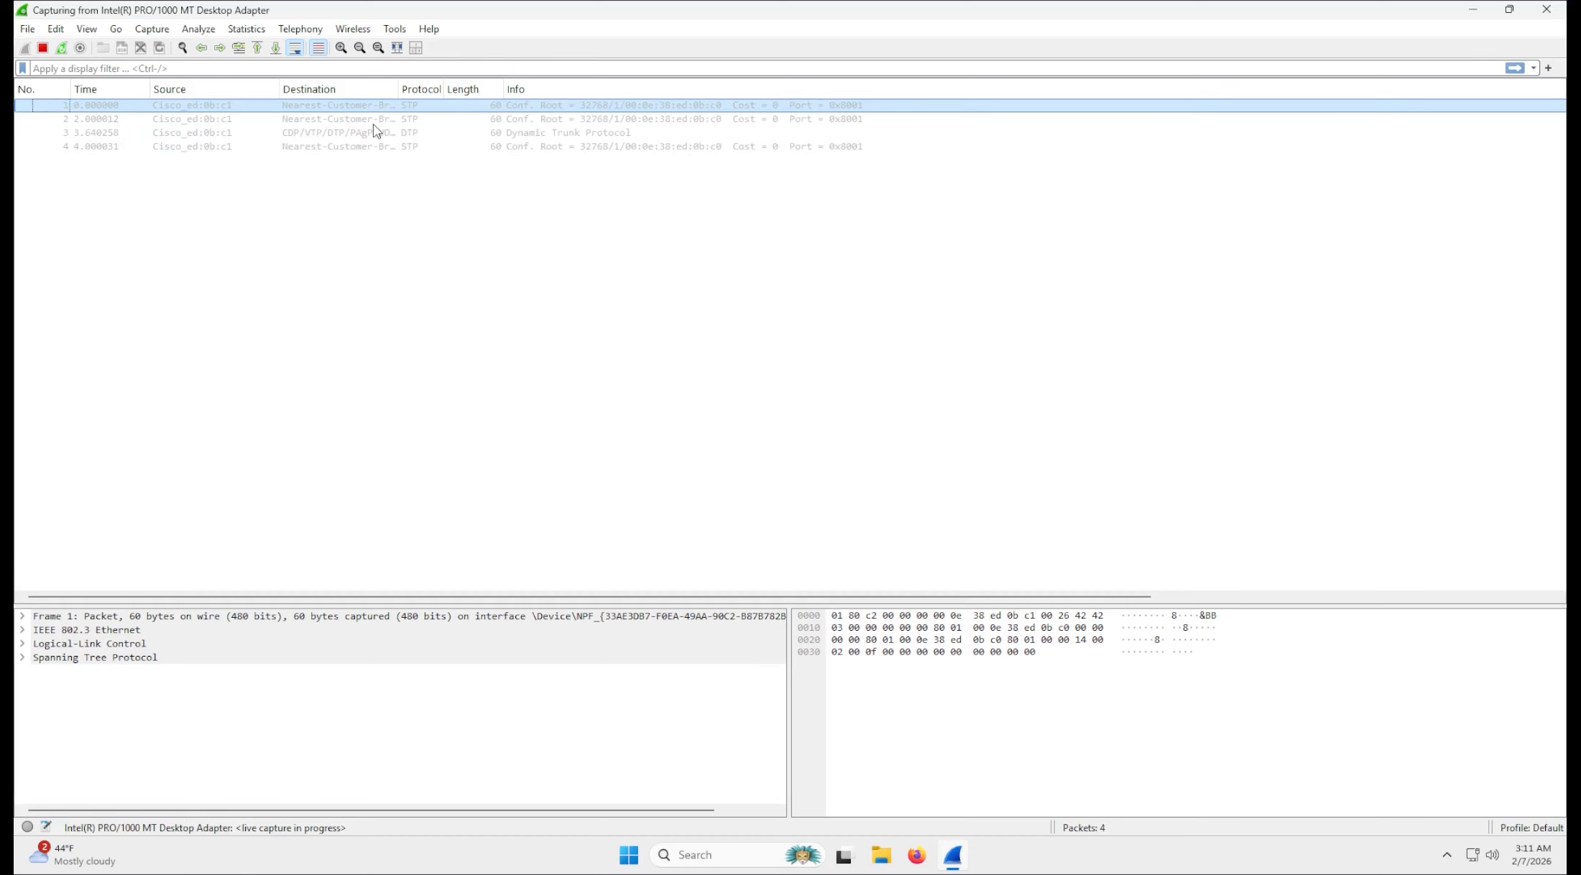
pyautogui.hotkey('ctrl', 'r')
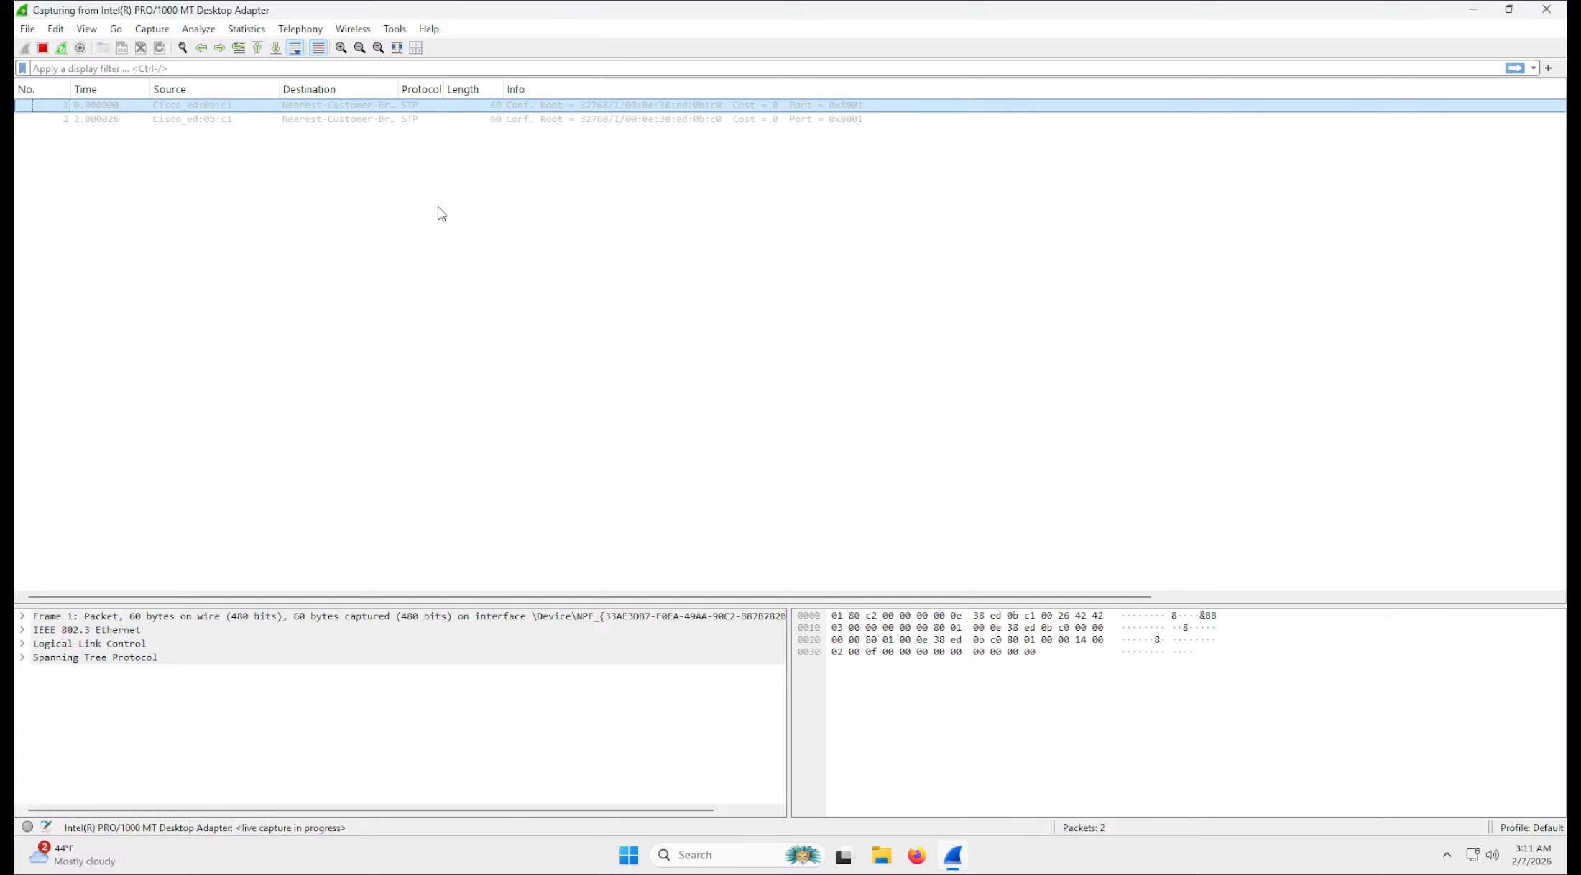
pyautogui.hotkey('ctrl', 'r')
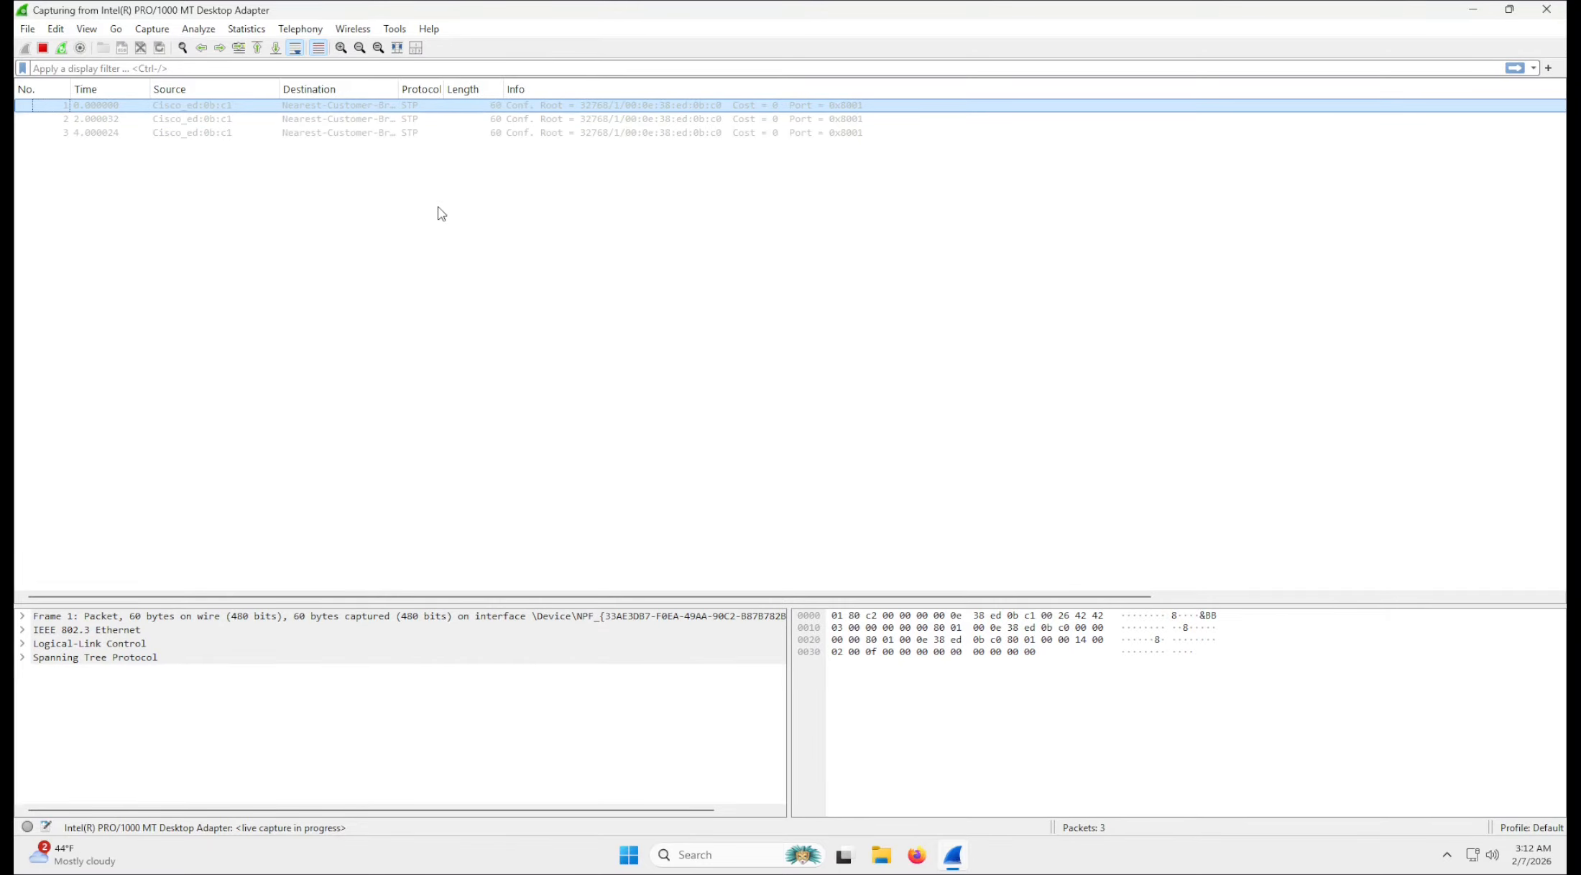
pyautogui.hotkey('ctrl', 'r')
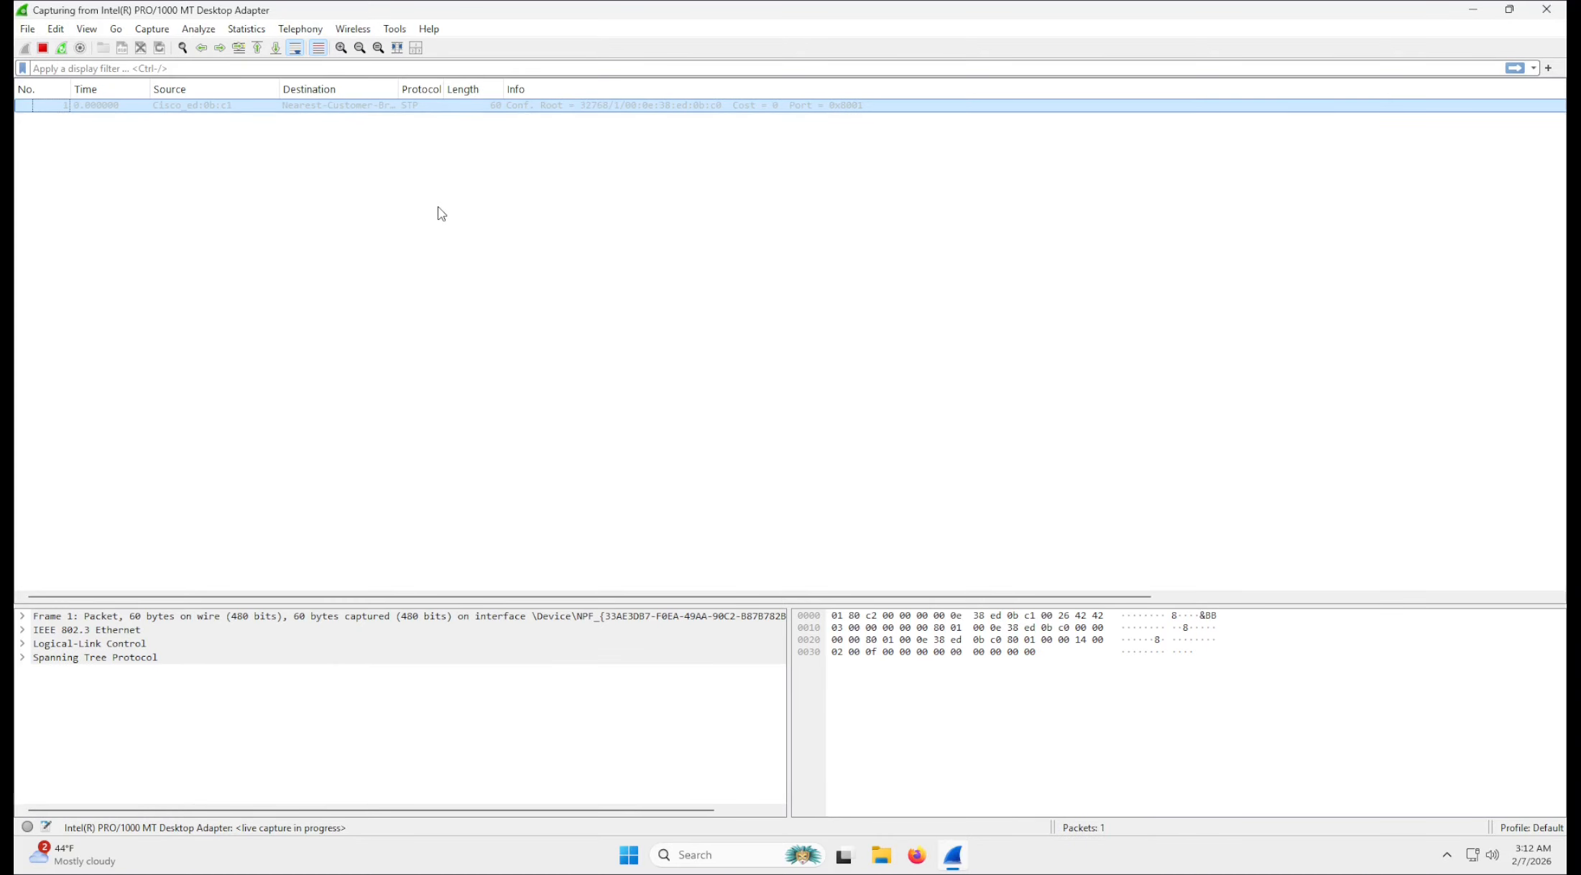
pyautogui.hotkey('ctrl', 'r')
pyautogui.hotkey('ctrl', 'r')
pyautogui.hotkey('ctrl', 'r')
pyautogui.hotkey('ctrl', 'r')
pyautogui.hotkey('ctrl', 'r')
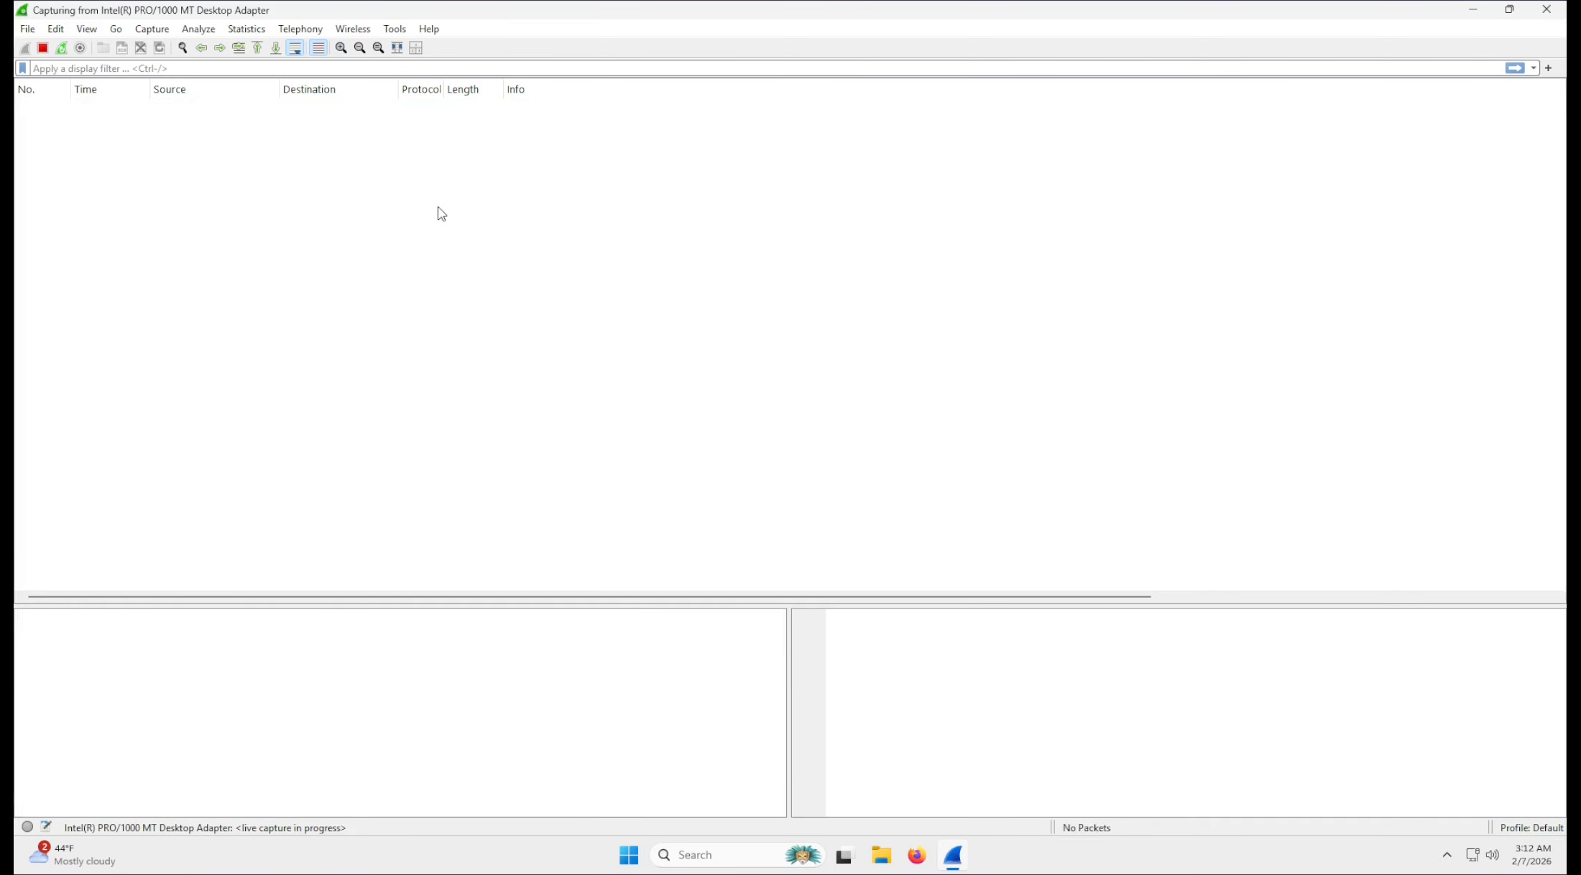
pyautogui.hotkey('ctrl', 'r')
pyautogui.hotkey('ctrl', 'r')
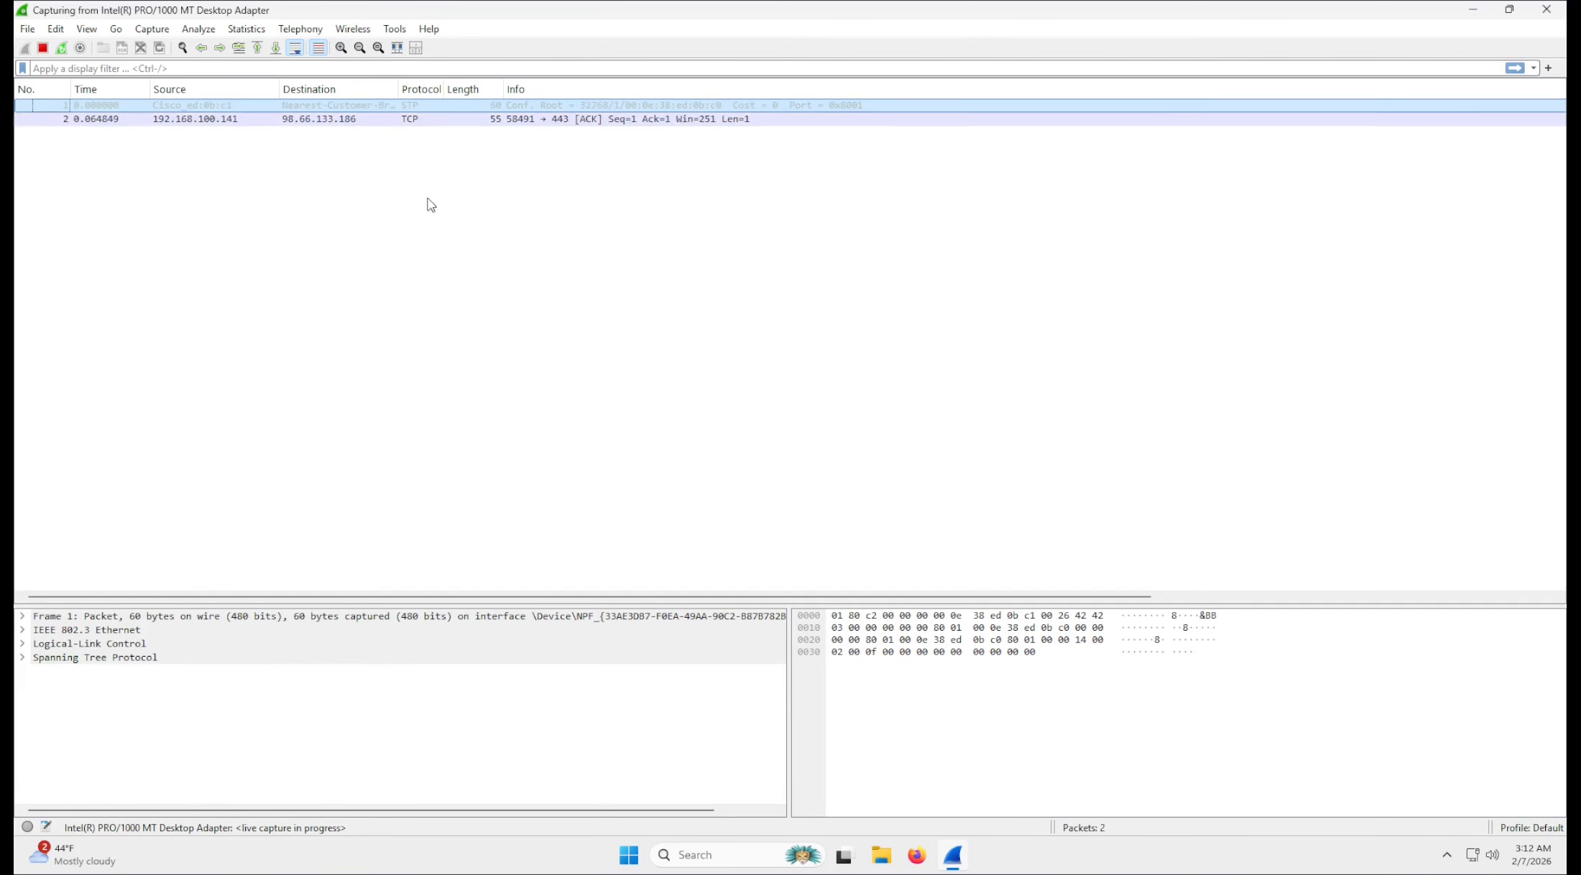
pyautogui.click(46, 48)
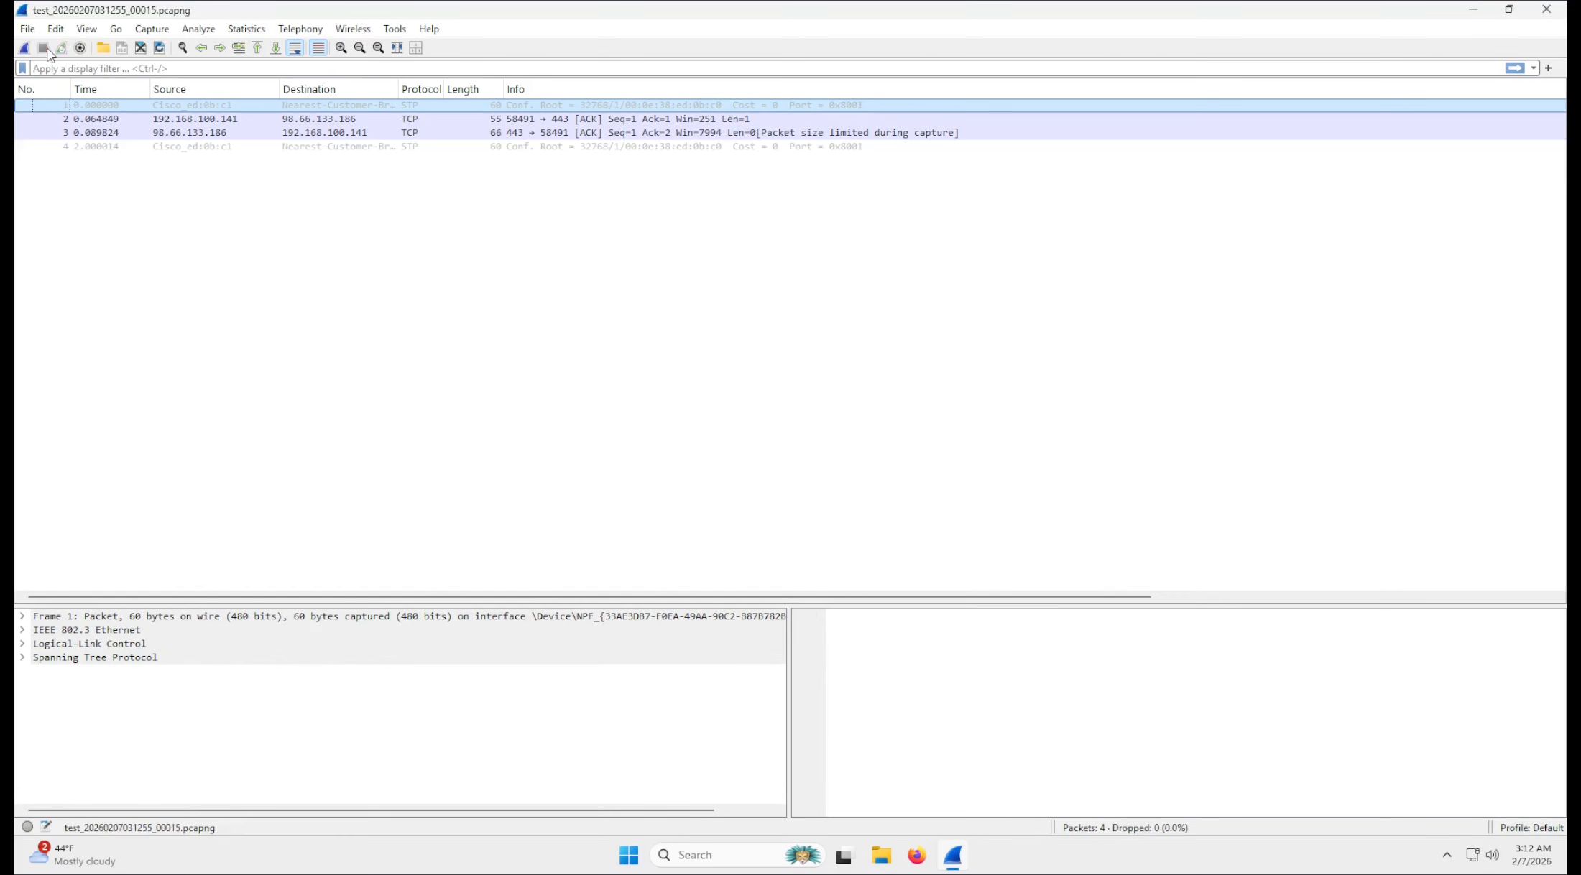
# Enable stopping the capture automatically after 8 files and close the capture options without starting a capture.
pyautogui.hotkey('ctrl', 'k')
pyautogui.click(549, 247)
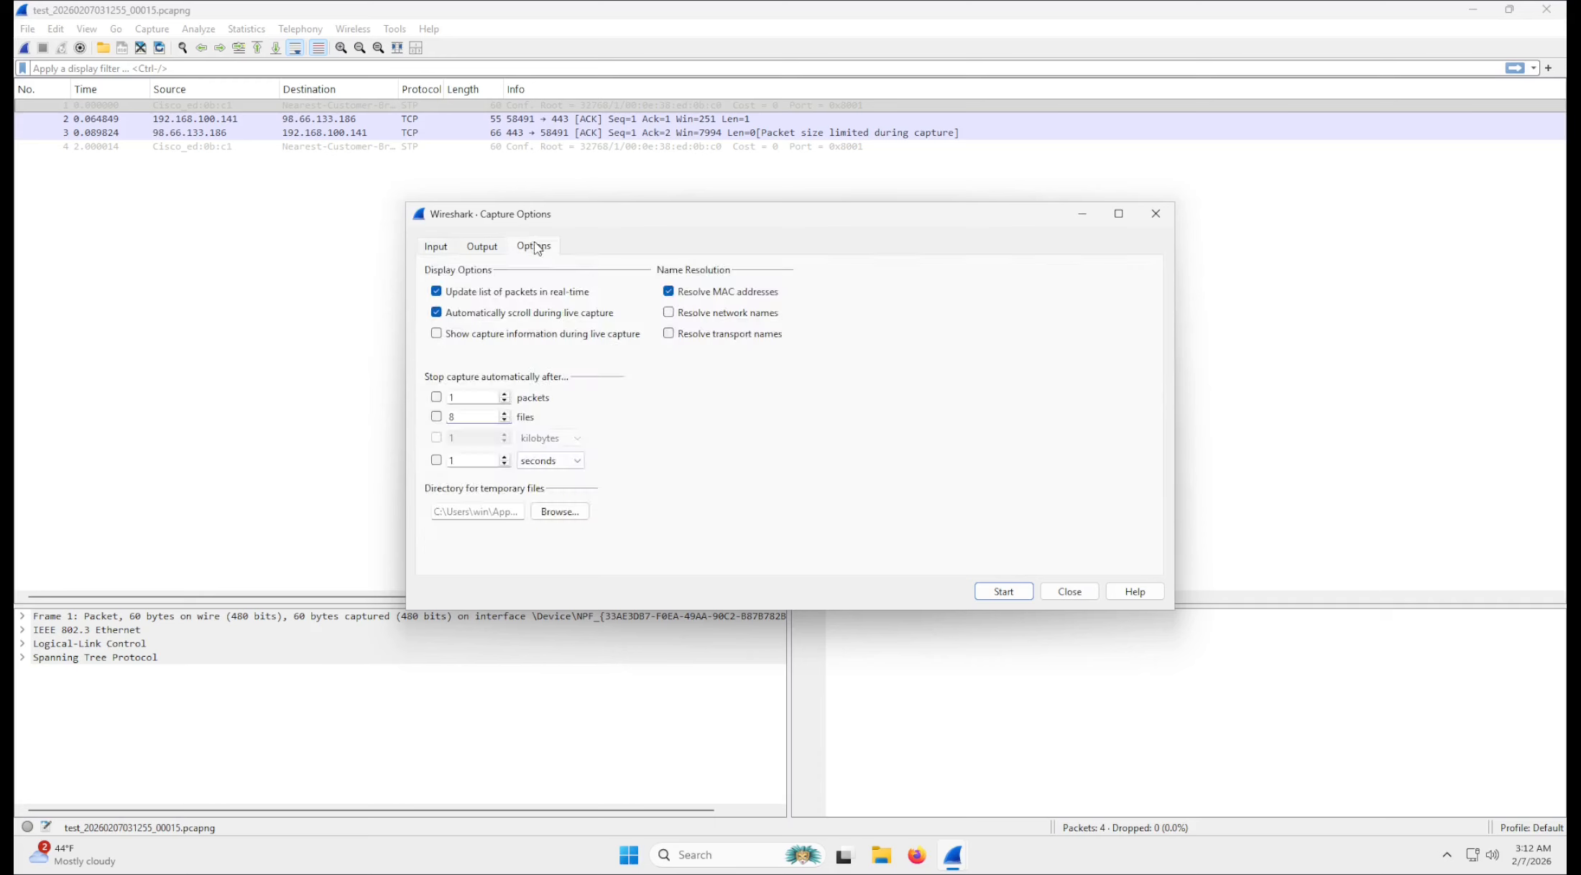
pyautogui.click(436, 416)
pyautogui.click(1090, 592)
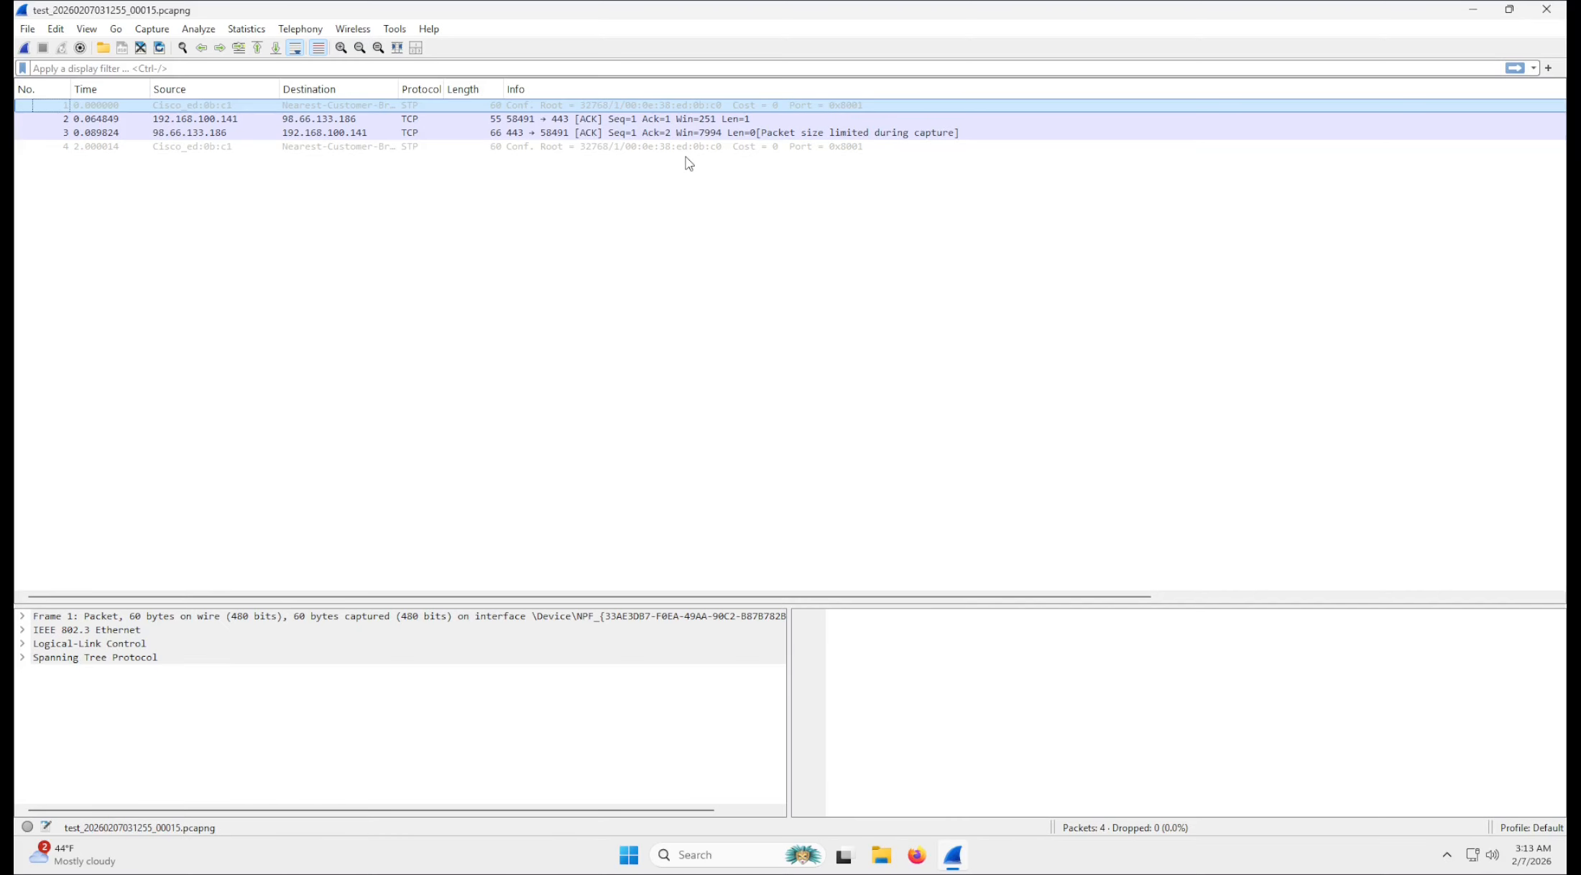
# Switch to File Explorer, show the ring buffer capture files on the Desktop, and close Wireshark.
pyautogui.click(880, 855)
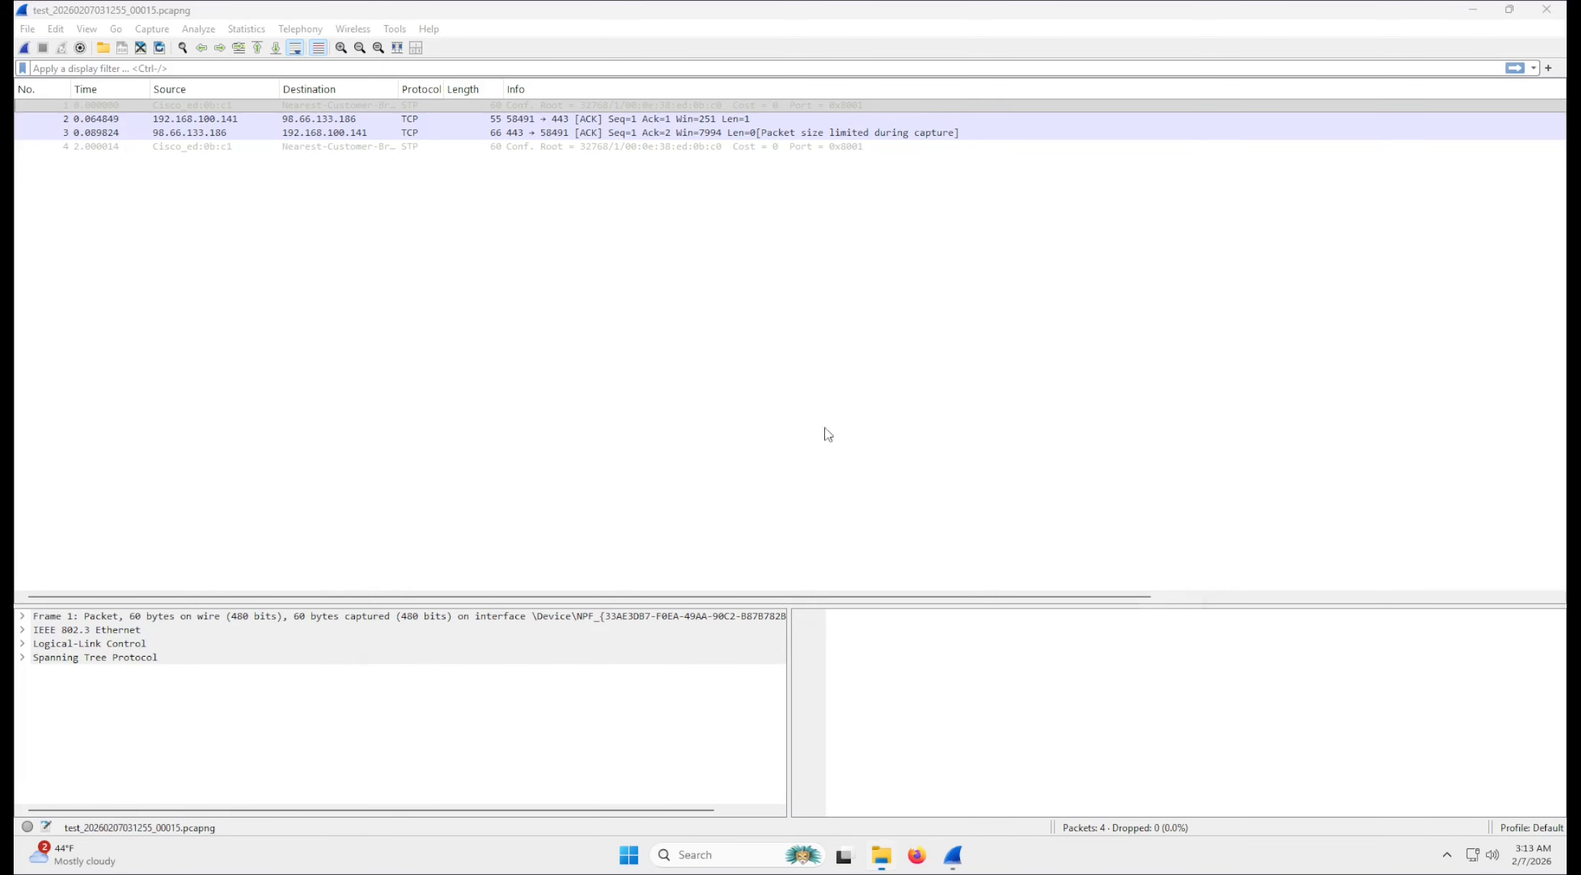
pyautogui.click(406, 398)
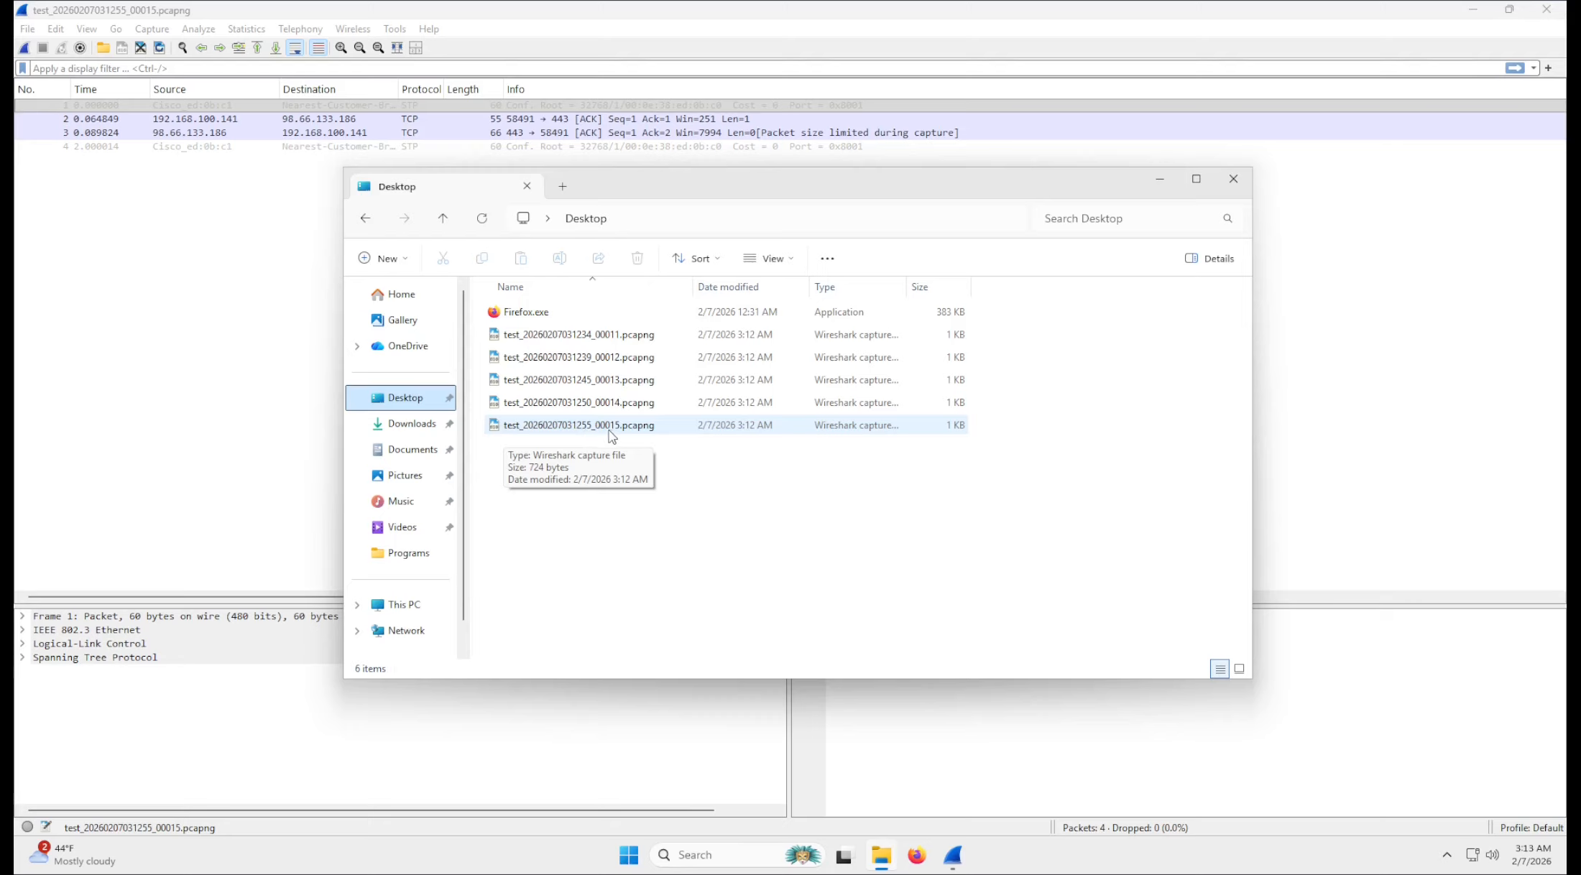
pyautogui.click(1369, 211)
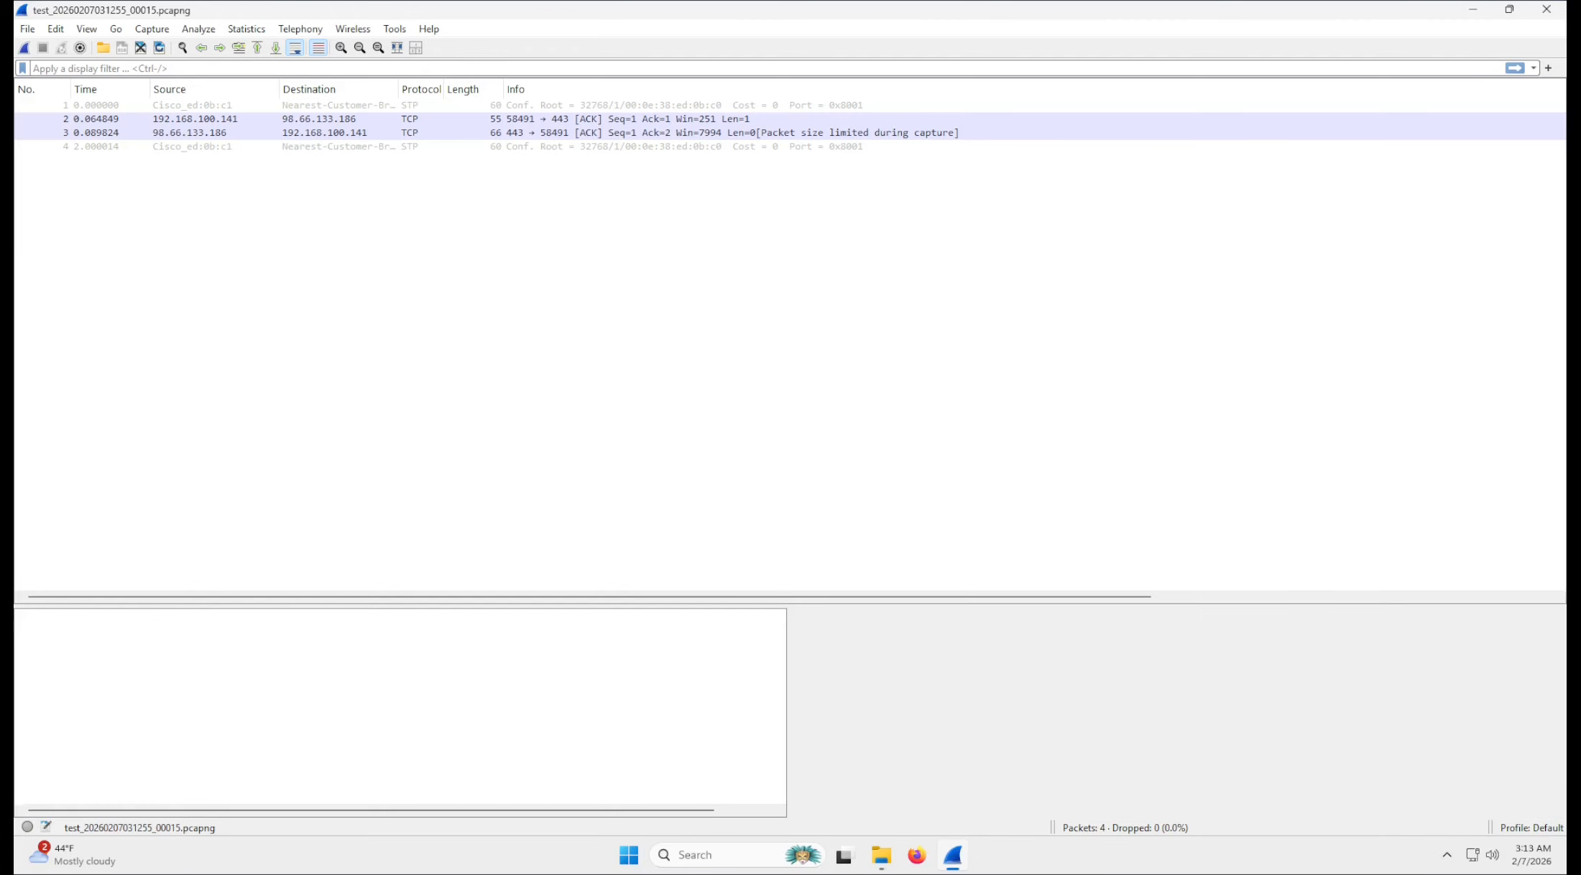
pyautogui.click(1555, 13)
pyautogui.moveTo(840, 179); pyautogui.dragTo(833, 113)
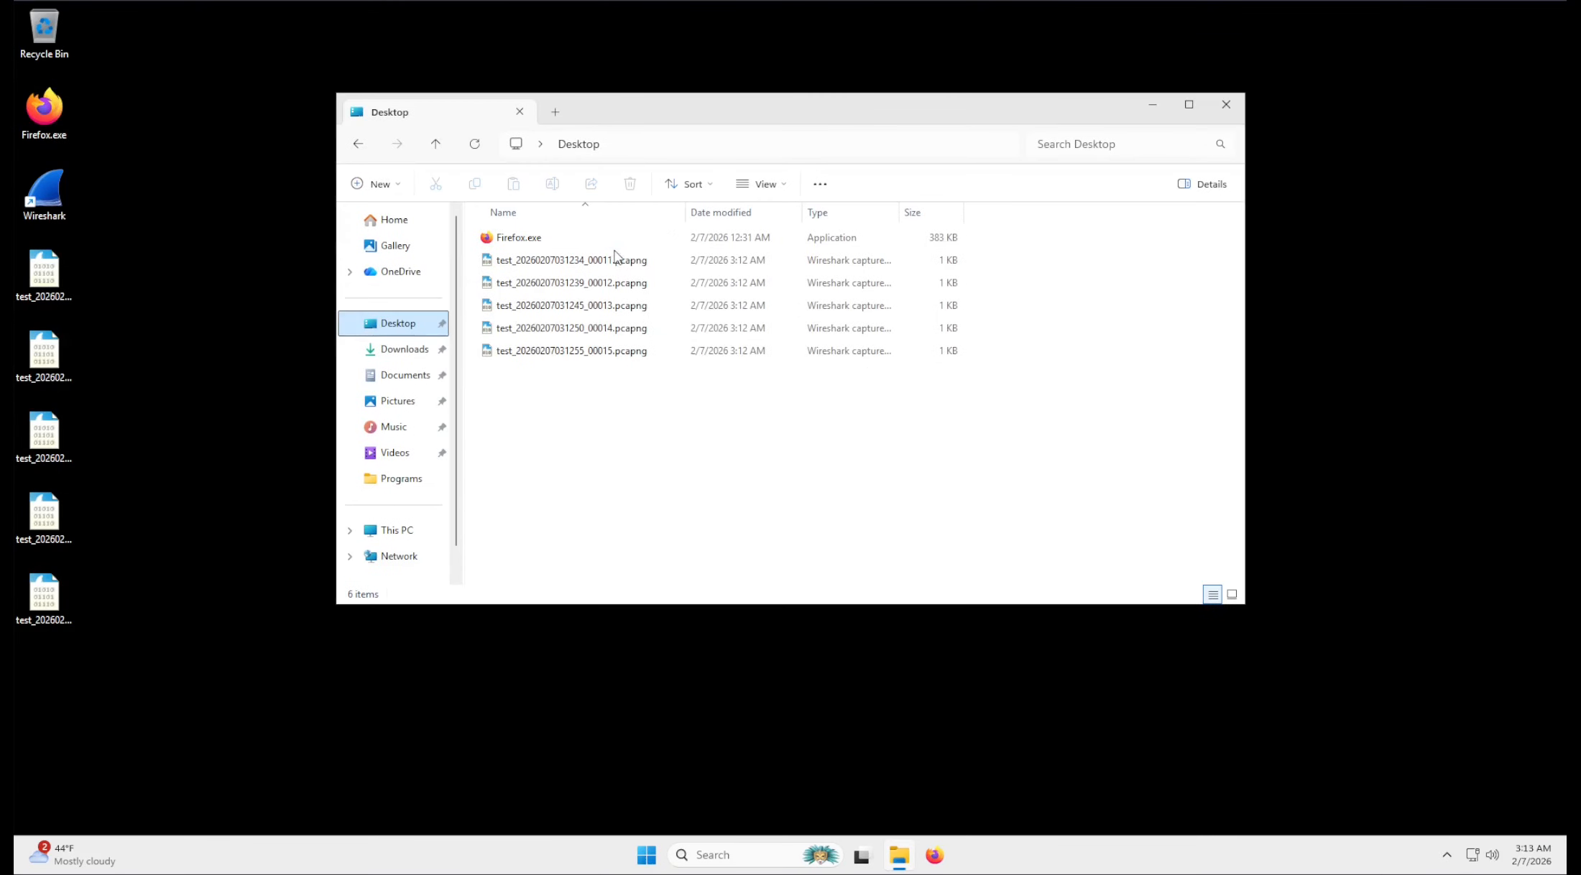
pyautogui.doubleClick(615, 259)
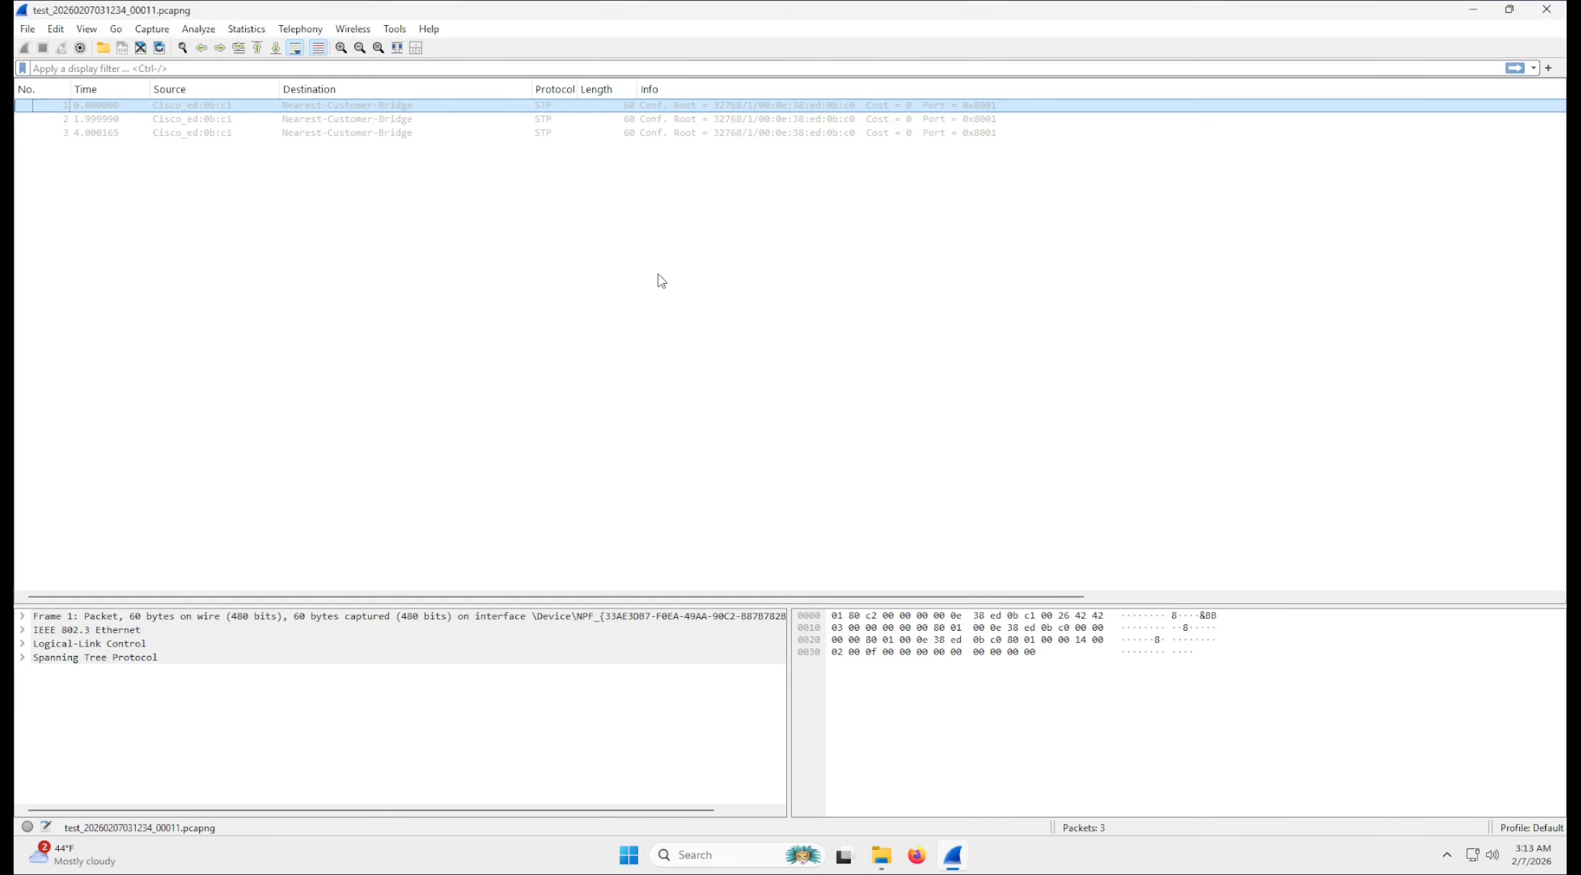
pyautogui.click(1546, 10)
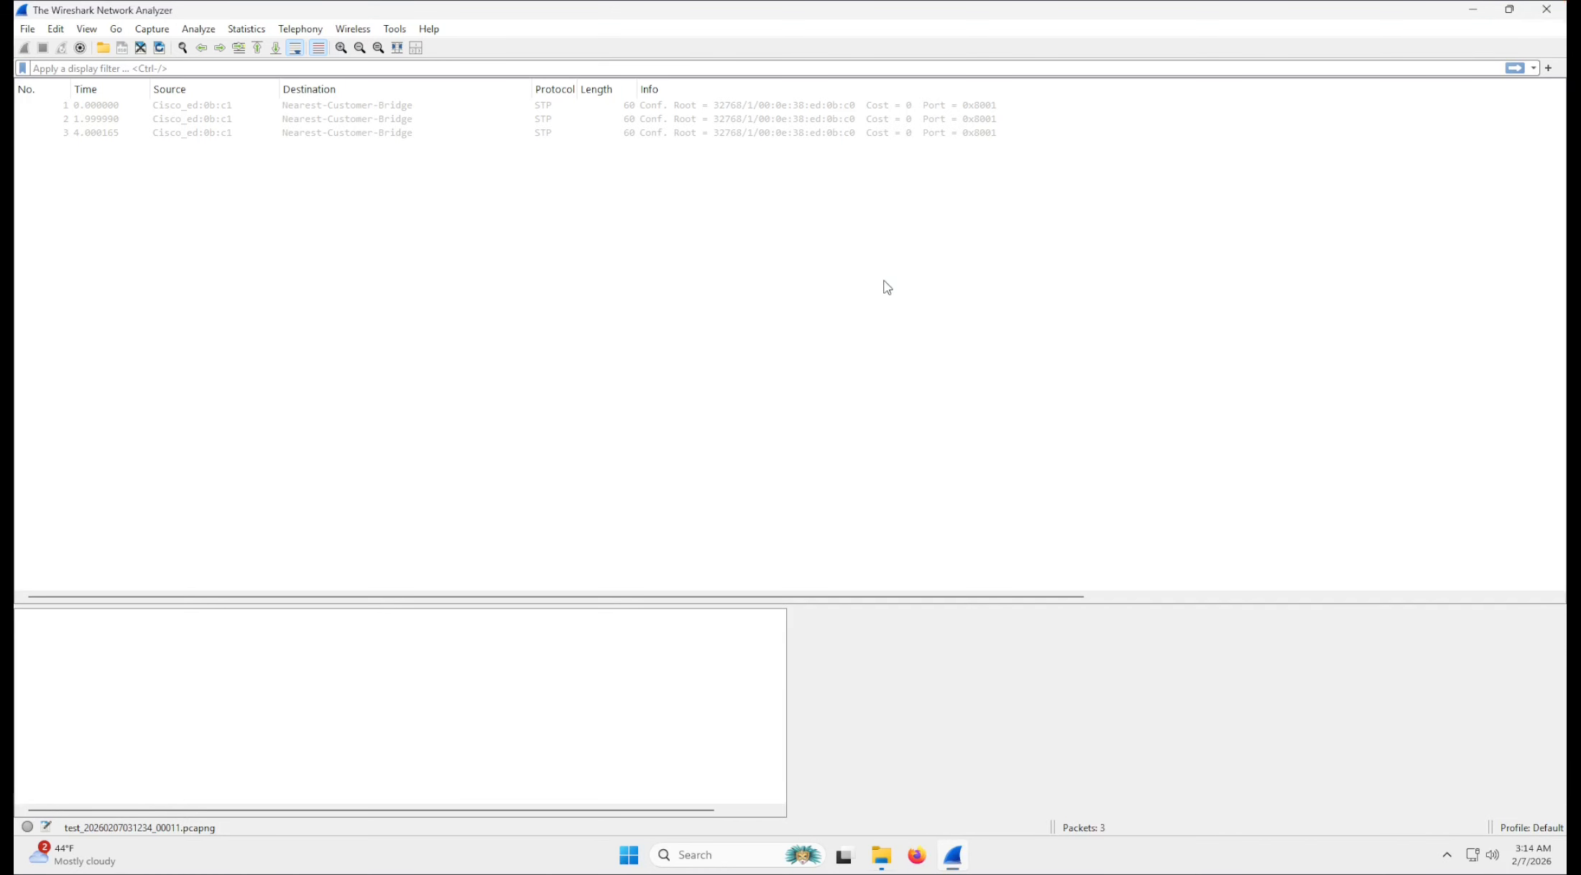
# Open all five test capture files from the Desktop together to view their packets, and close every Wireshark window.
pyautogui.moveTo(689, 388); pyautogui.dragTo(590, 264)
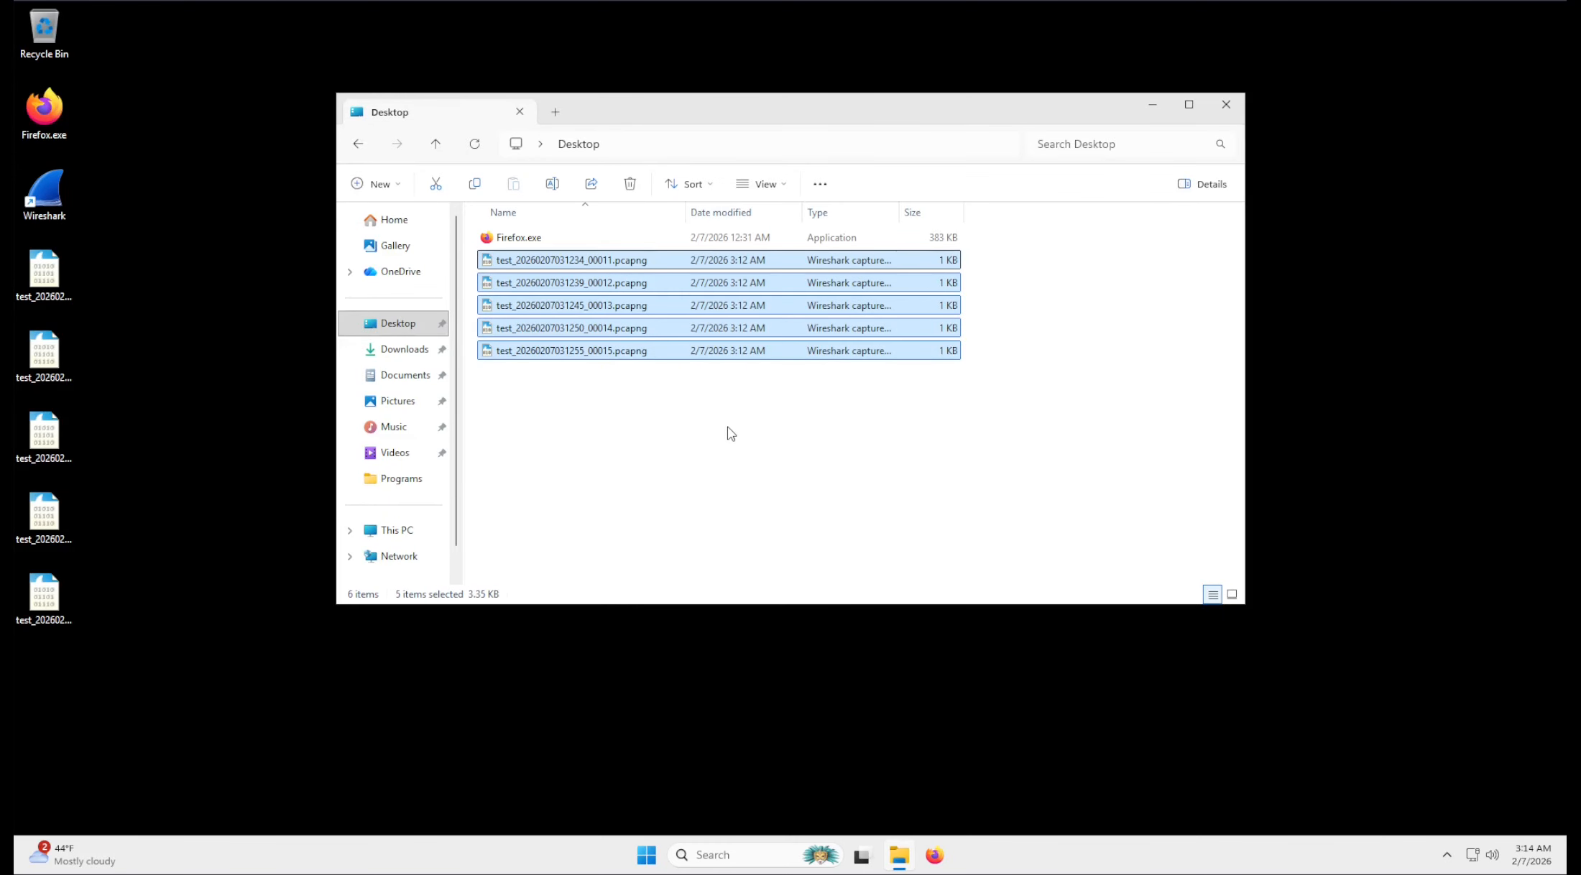
pyautogui.press('Return')
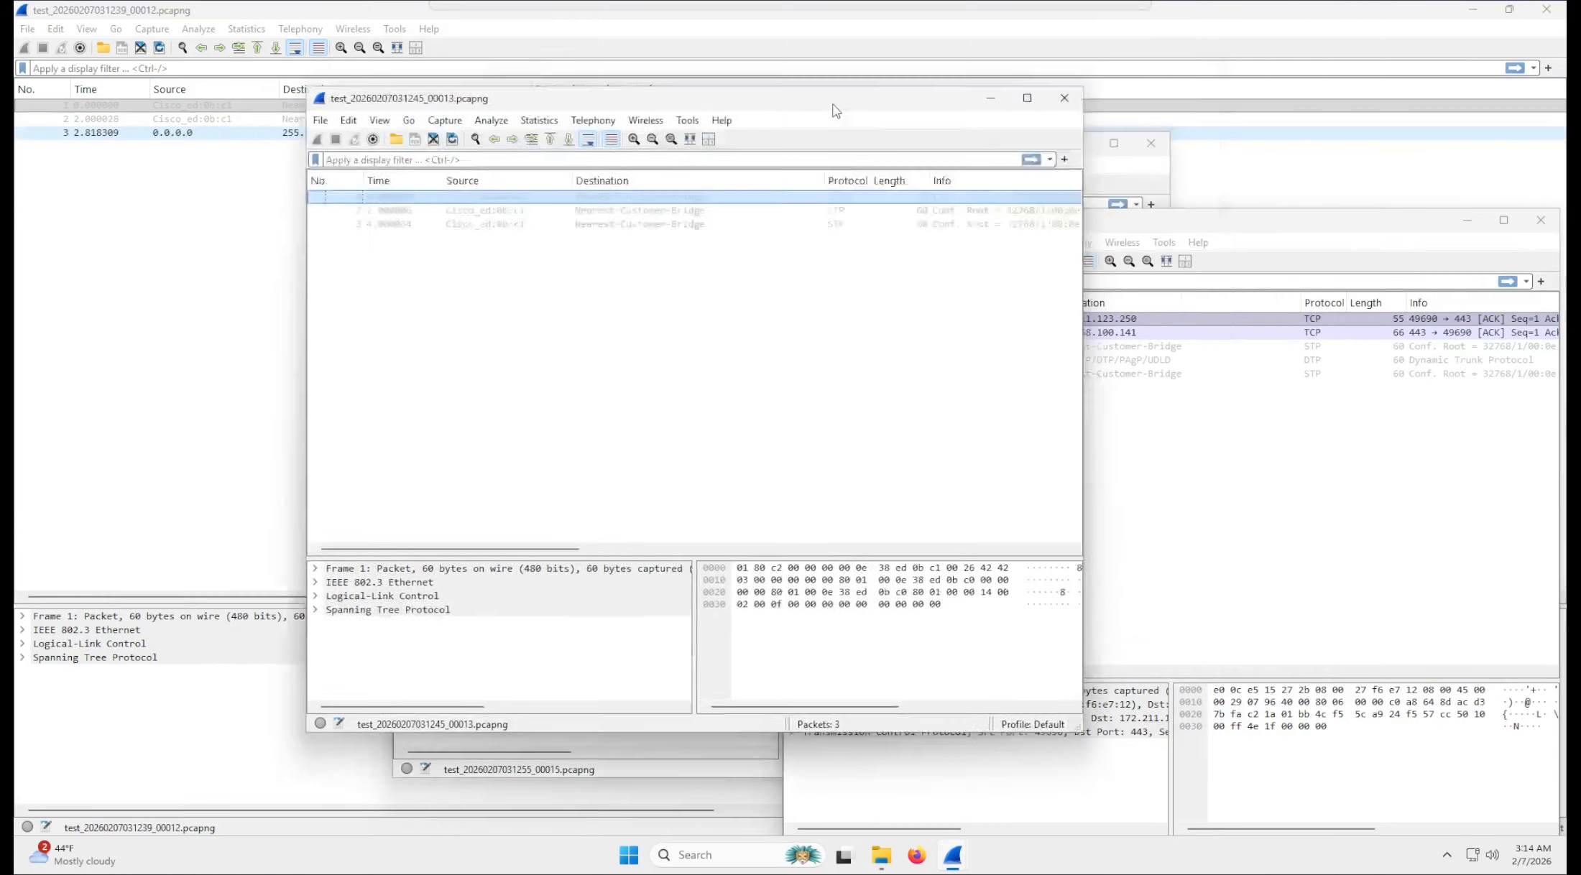
pyautogui.click(873, 198)
pyautogui.click(1150, 143)
pyautogui.click(1540, 220)
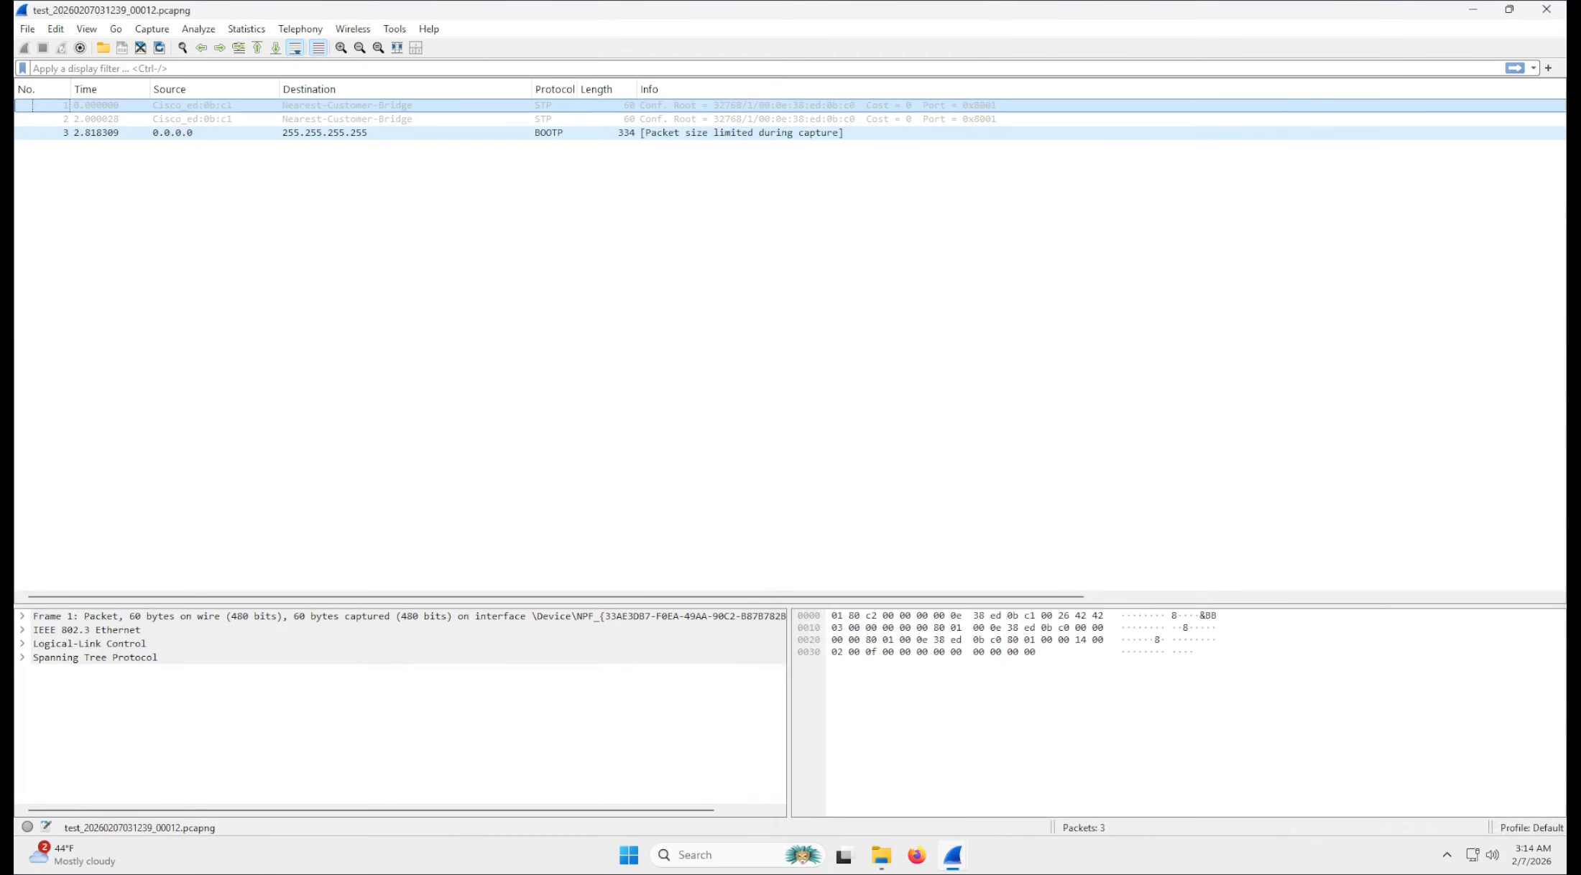
pyautogui.click(1546, 9)
pyautogui.click(1546, 10)
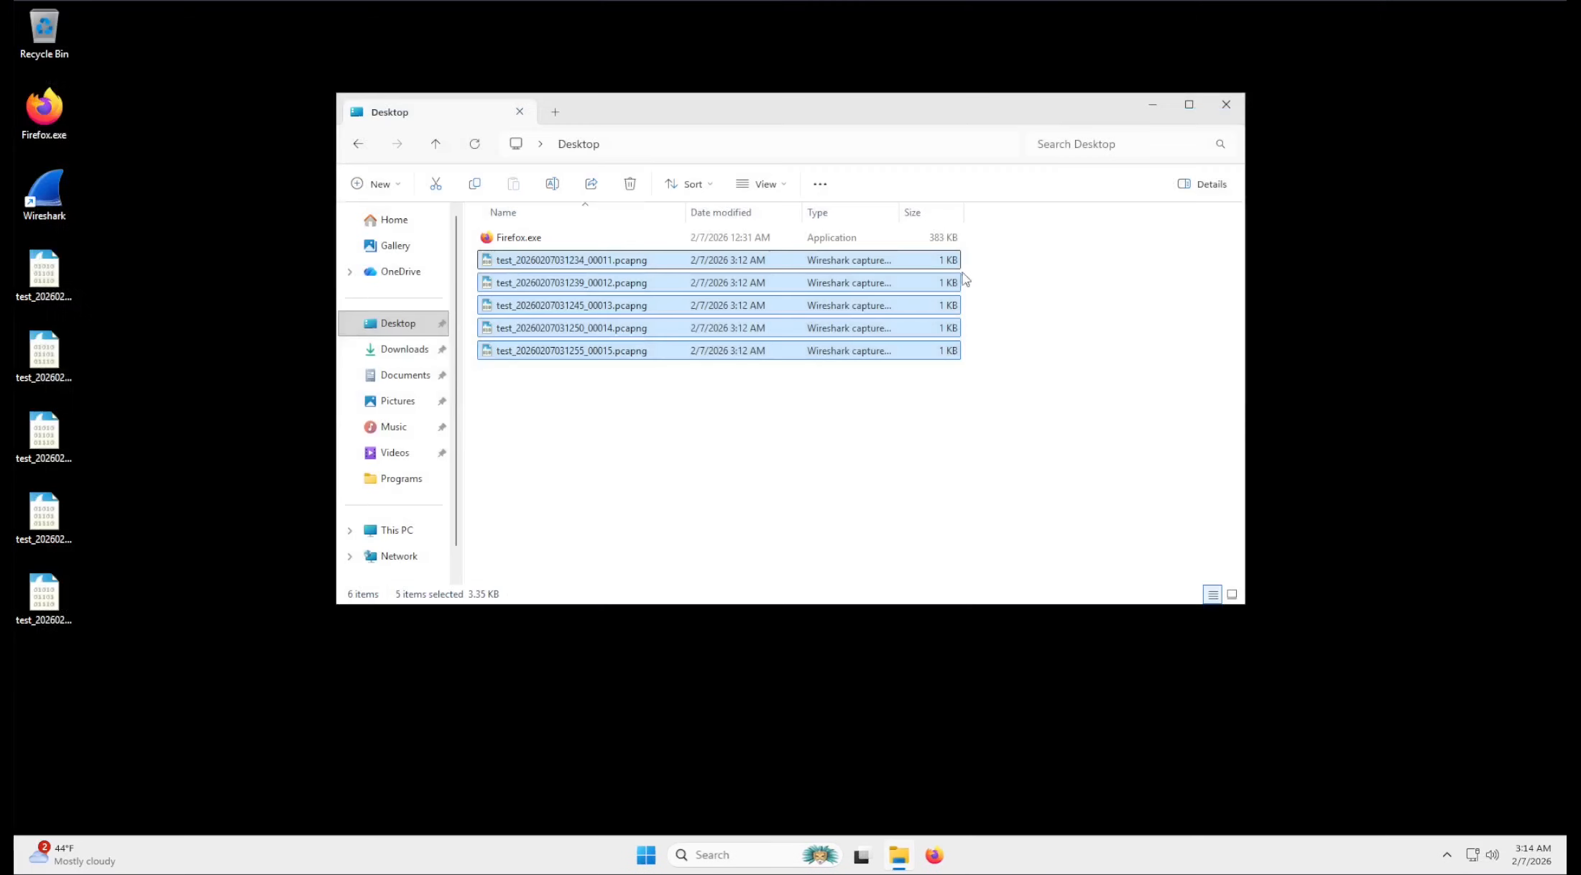
pyautogui.click(681, 442)
pyautogui.doubleClick(611, 264)
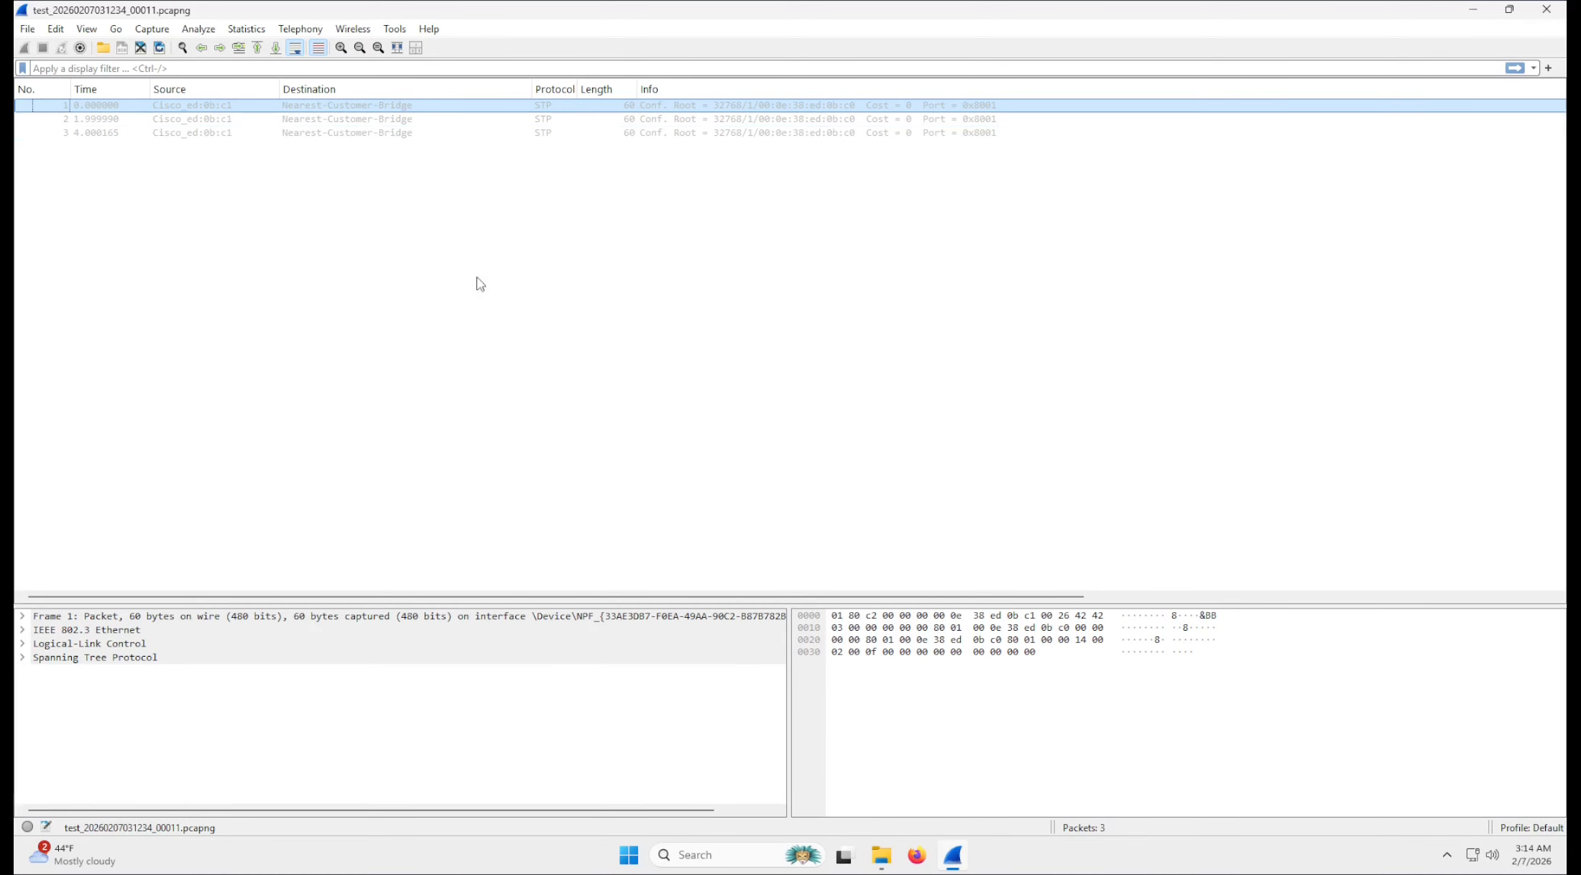
pyautogui.click(27, 29)
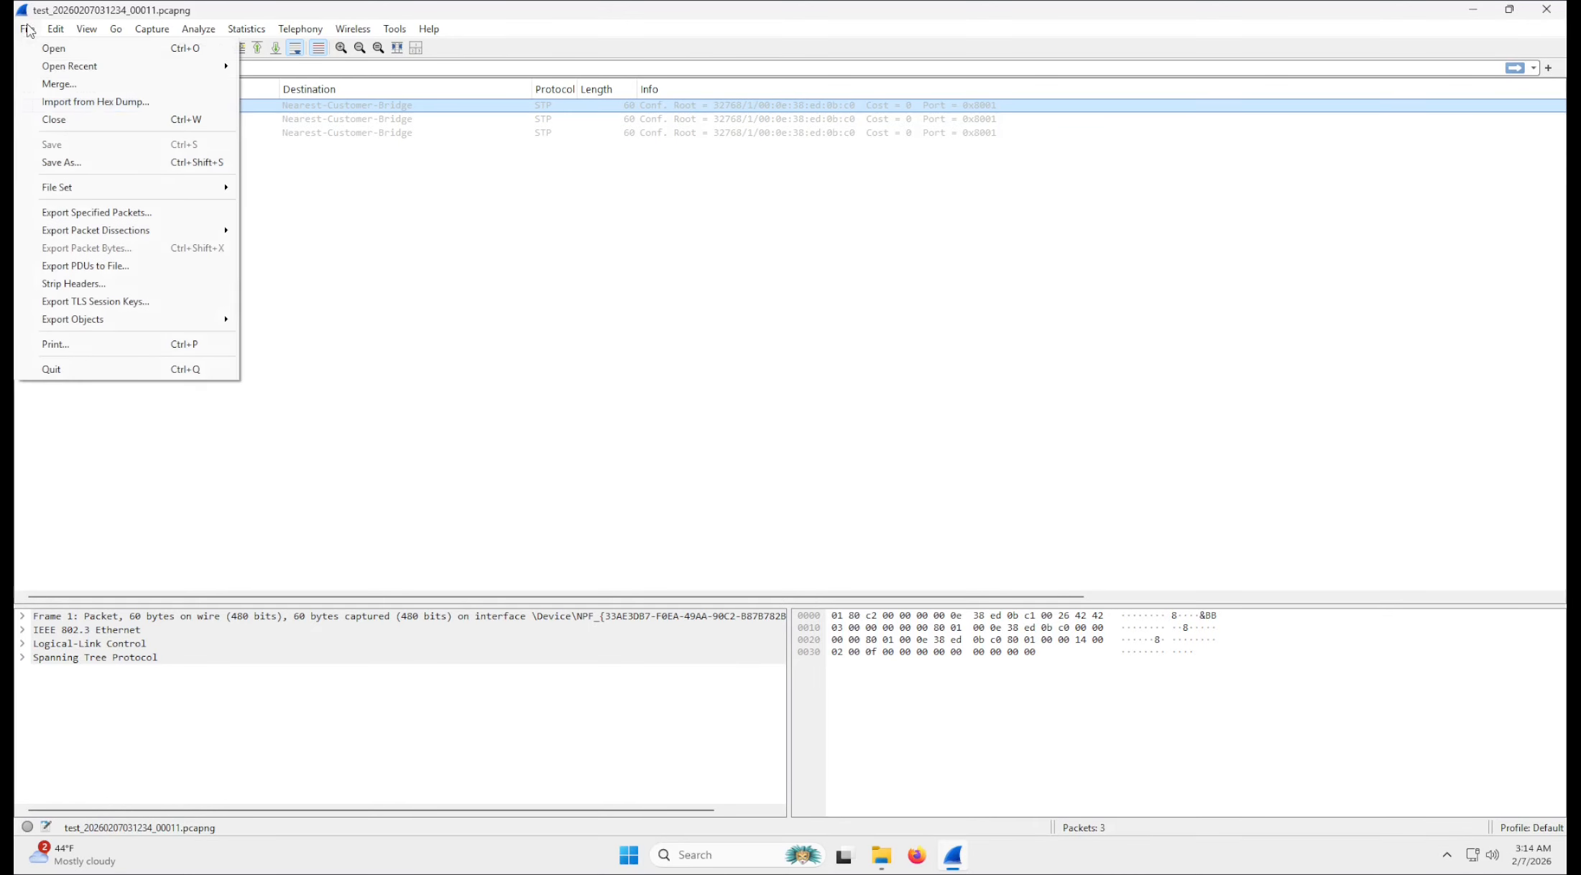
pyautogui.moveTo(50, 29)
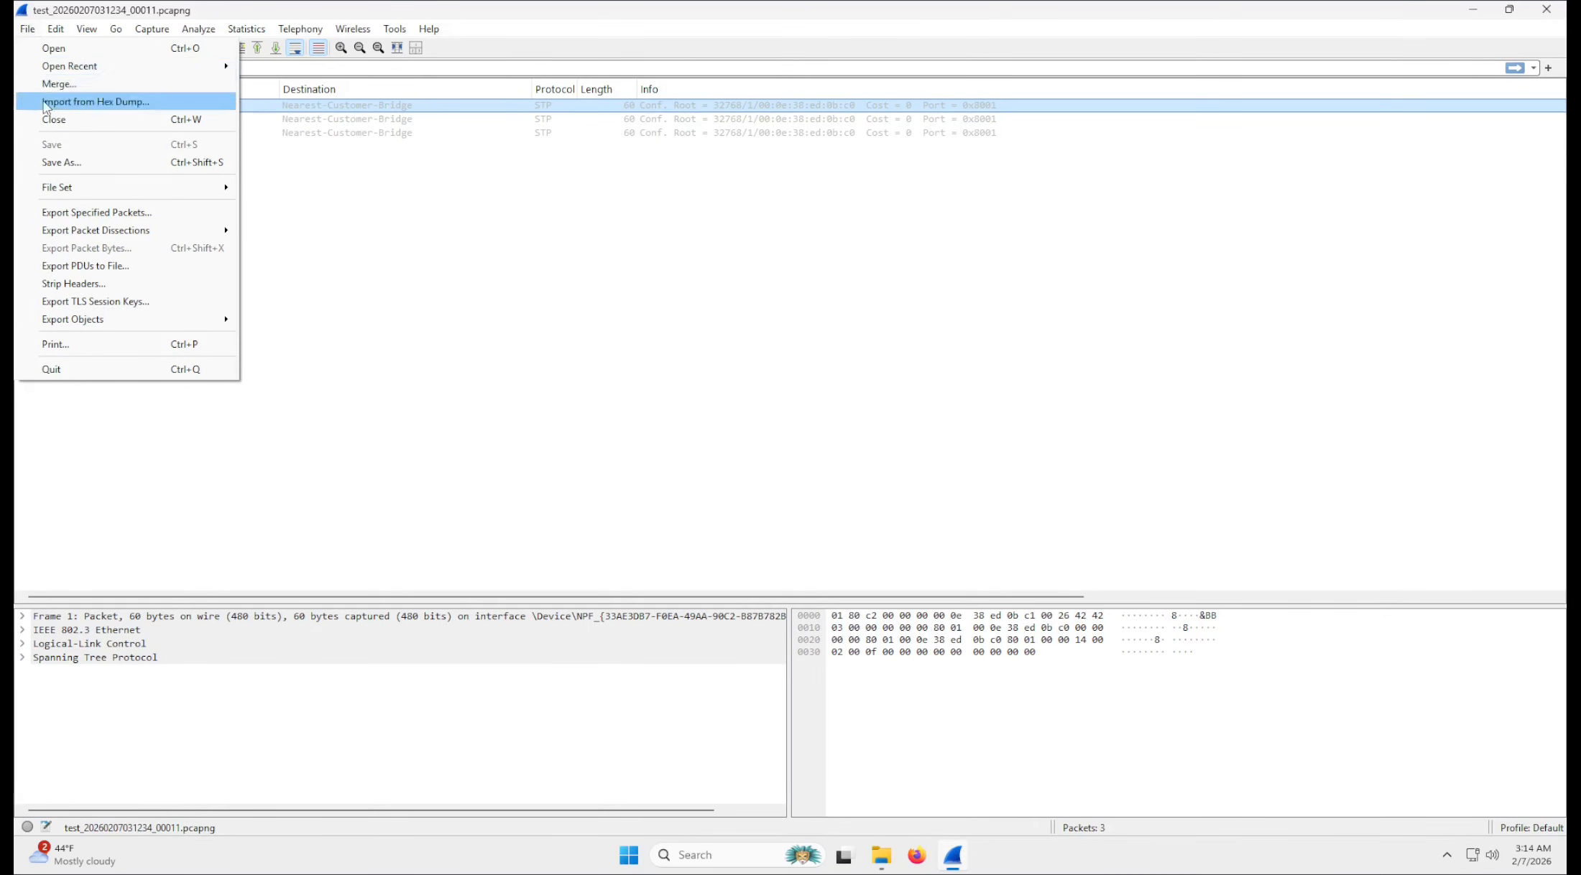
pyautogui.click(518, 283)
pyautogui.click(26, 30)
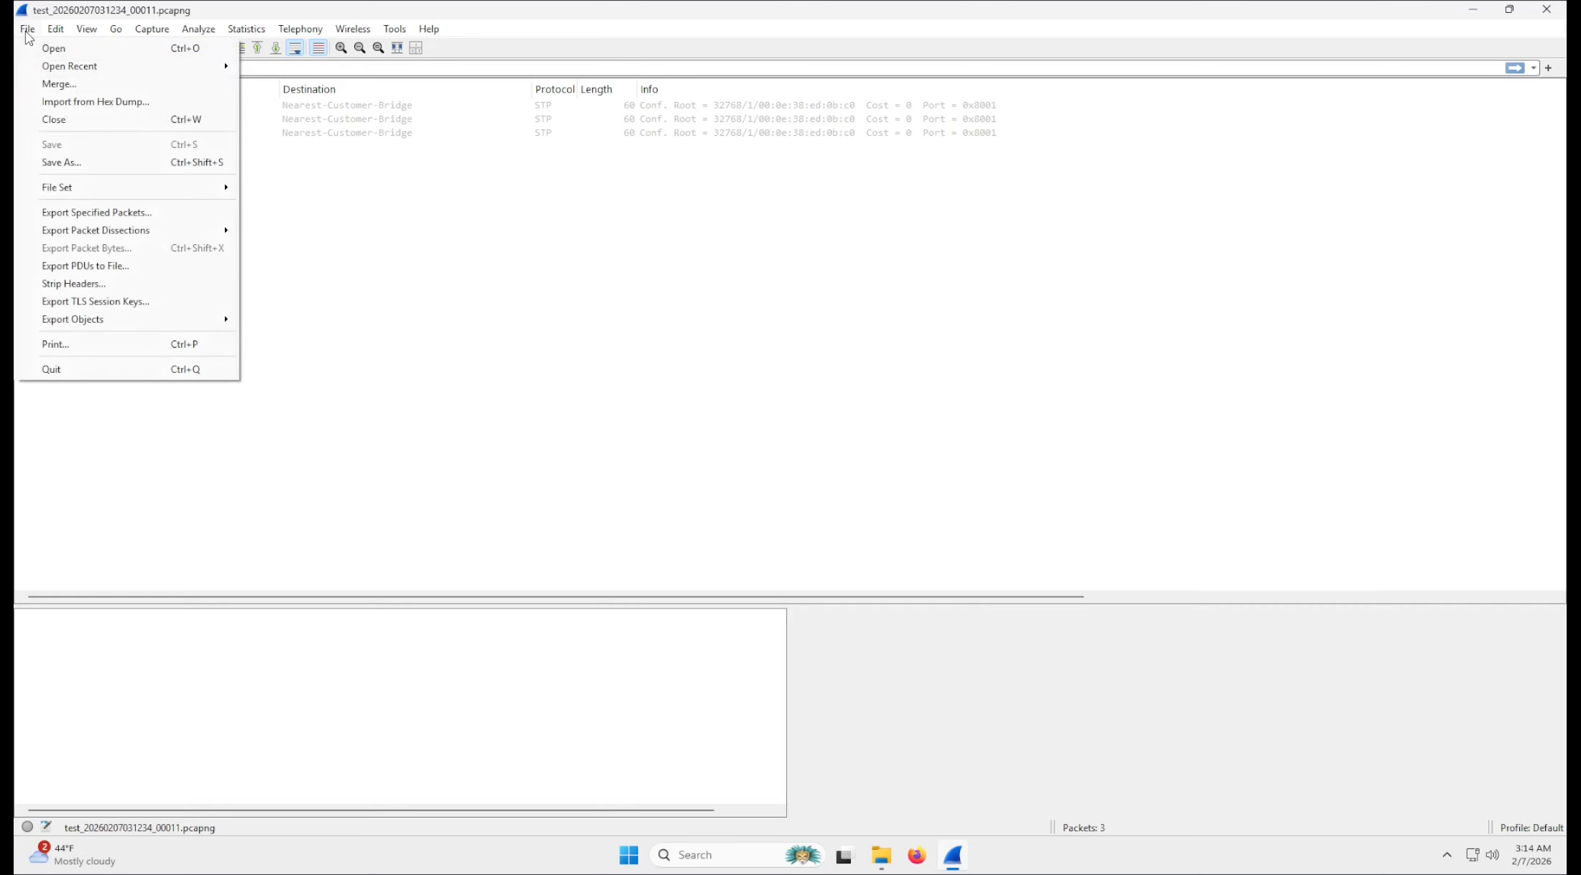
pyautogui.click(56, 84)
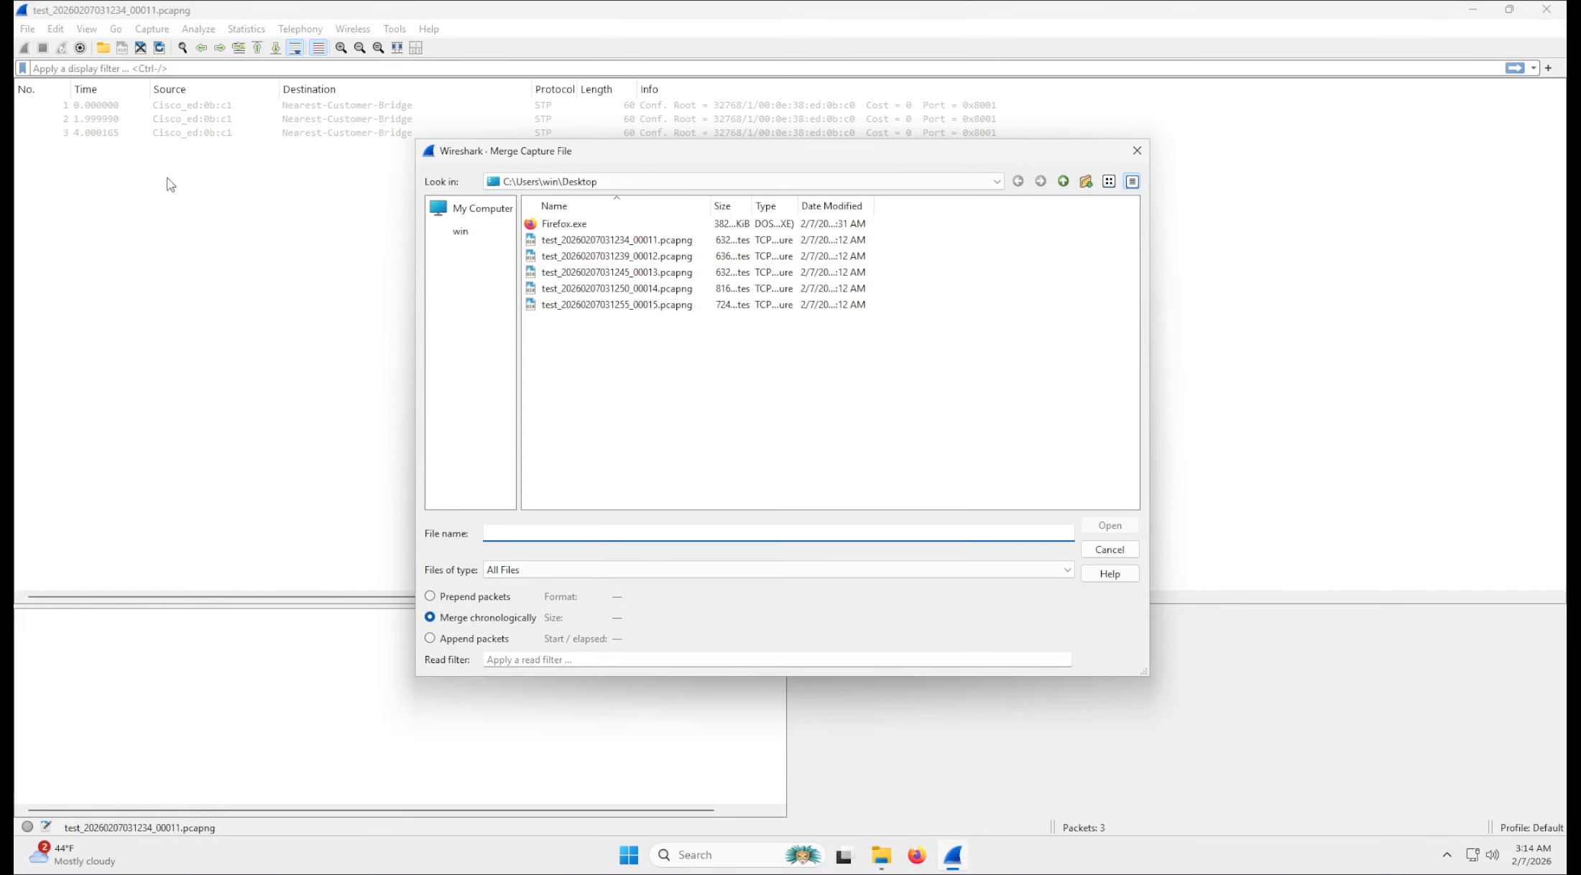
pyautogui.click(650, 240)
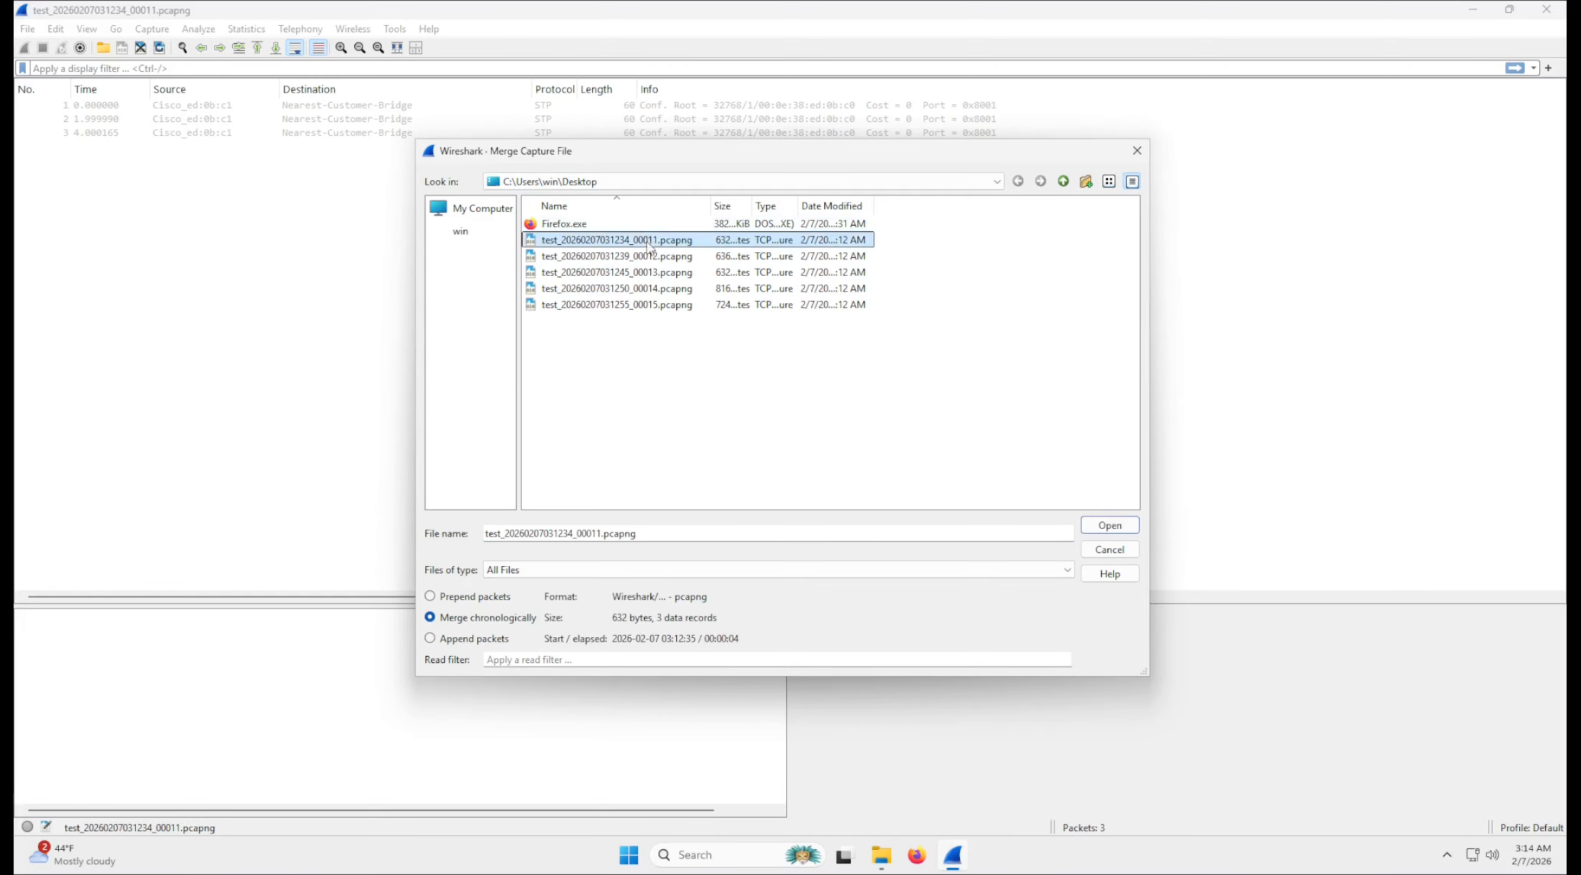
pyautogui.click(660, 305)
pyautogui.click(675, 243)
pyautogui.click(647, 273)
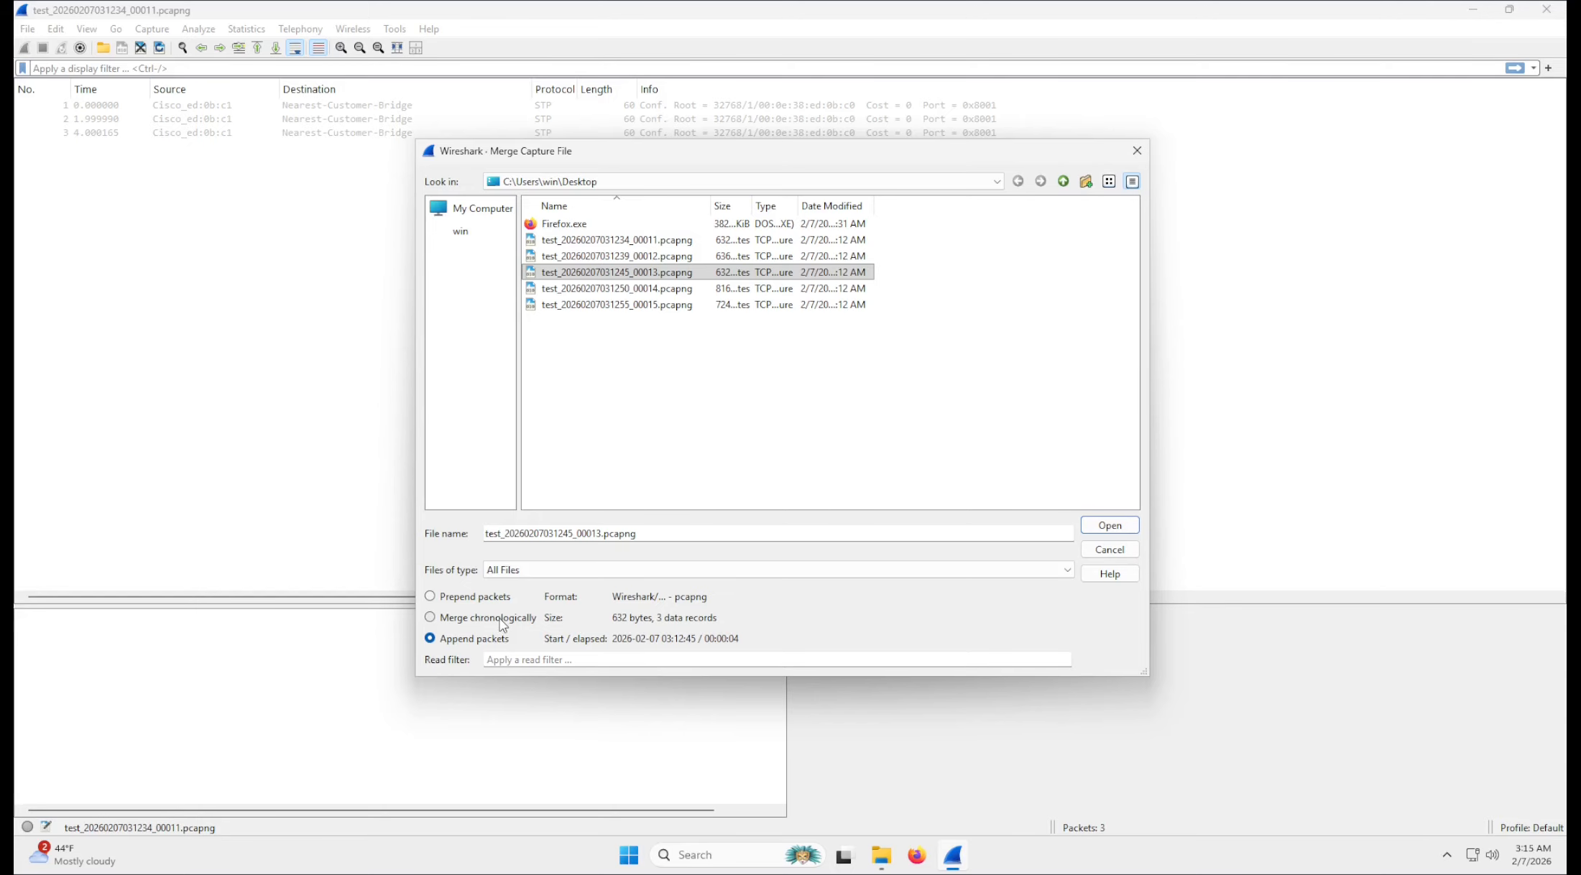
pyautogui.click(1097, 524)
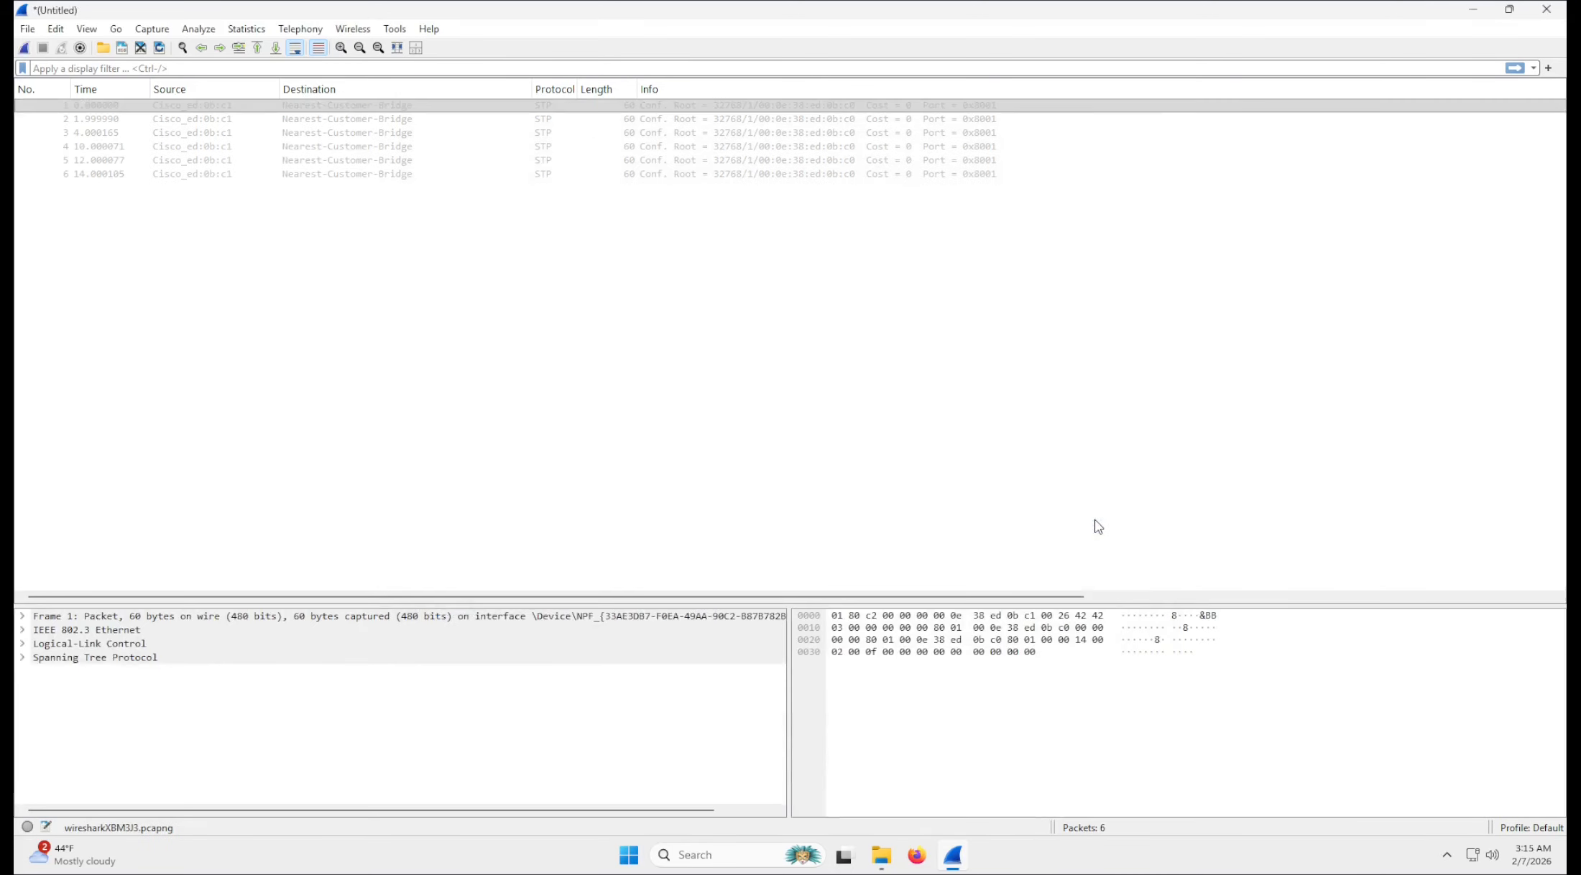
# Check the fourth packet in the merged capture and save the capture to the Desktop as SPOJENE.
pyautogui.click(87, 148)
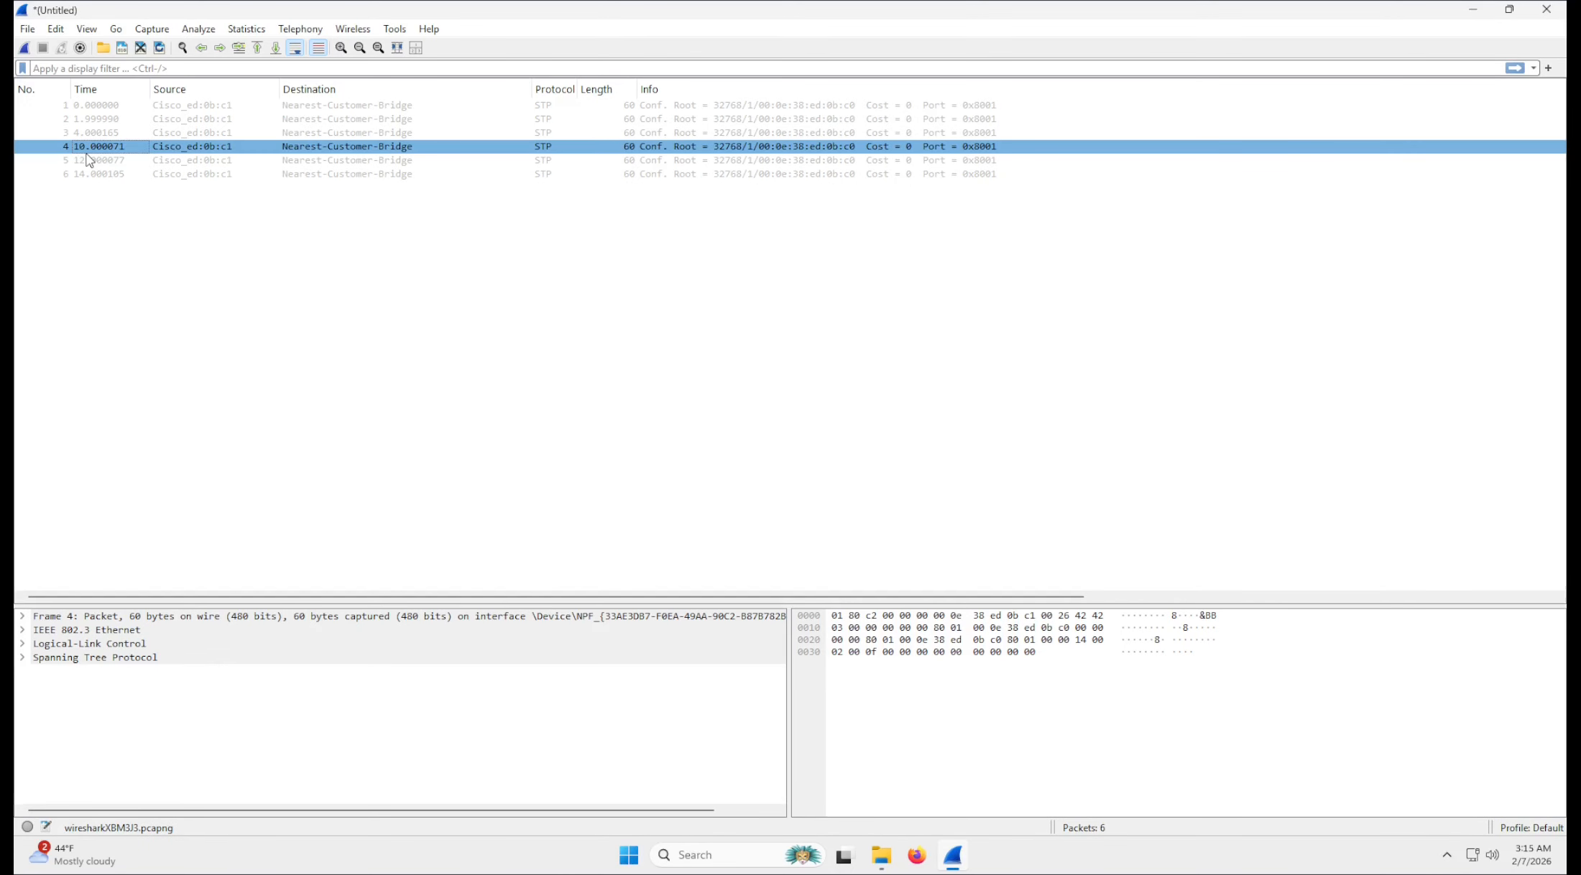
pyautogui.click(792, 278)
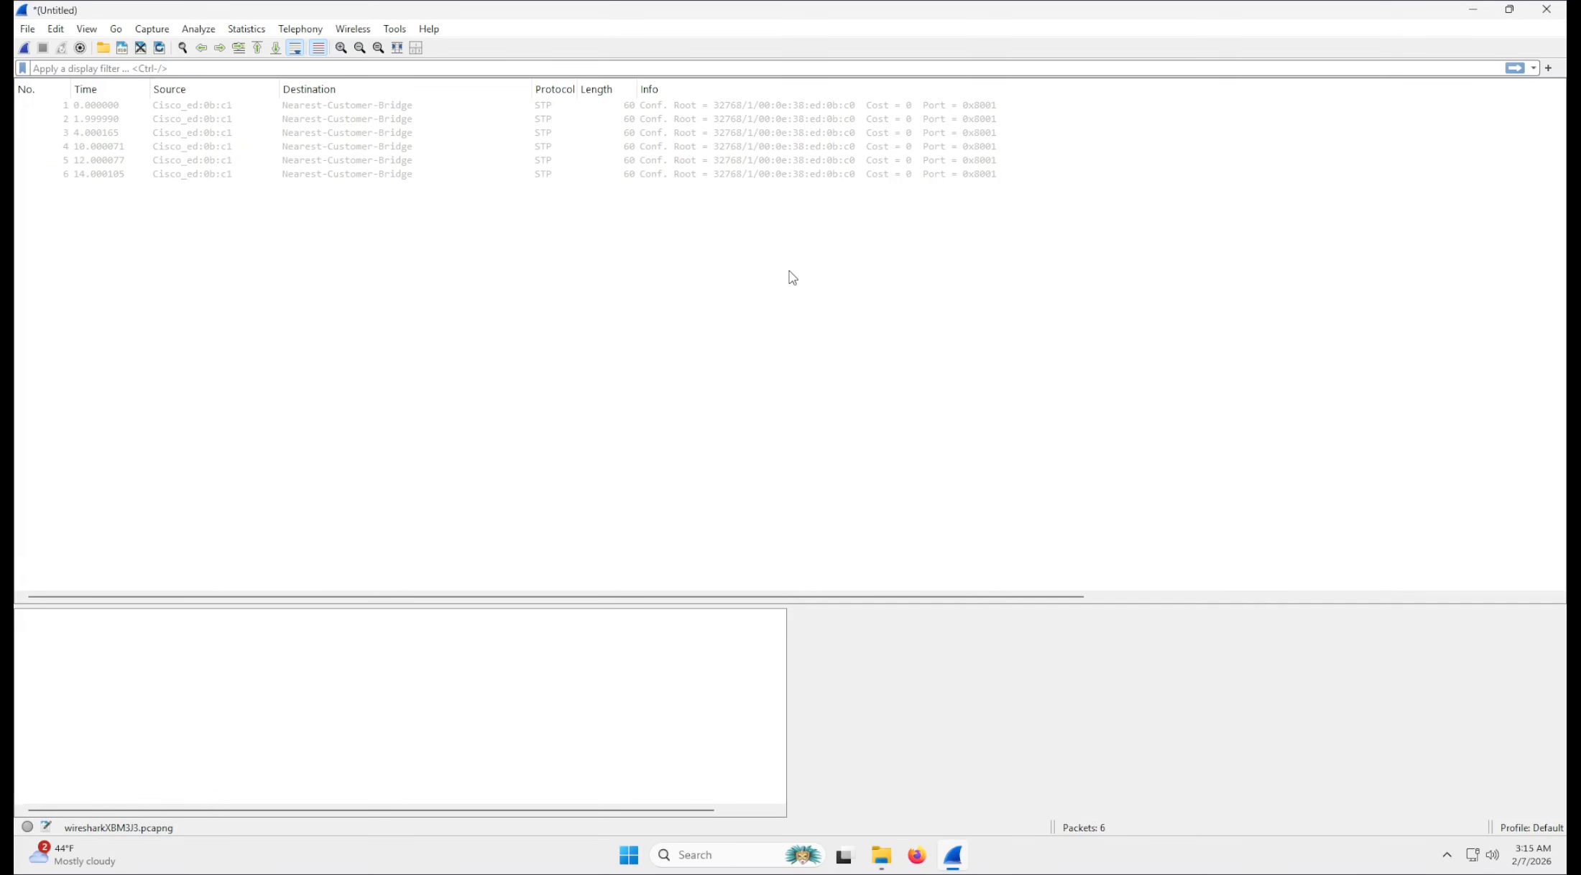
pyautogui.click(27, 28)
pyautogui.click(51, 141)
pyautogui.write('SPOJENE')
pyautogui.press('Return')
pyautogui.click(28, 28)
pyautogui.click(53, 82)
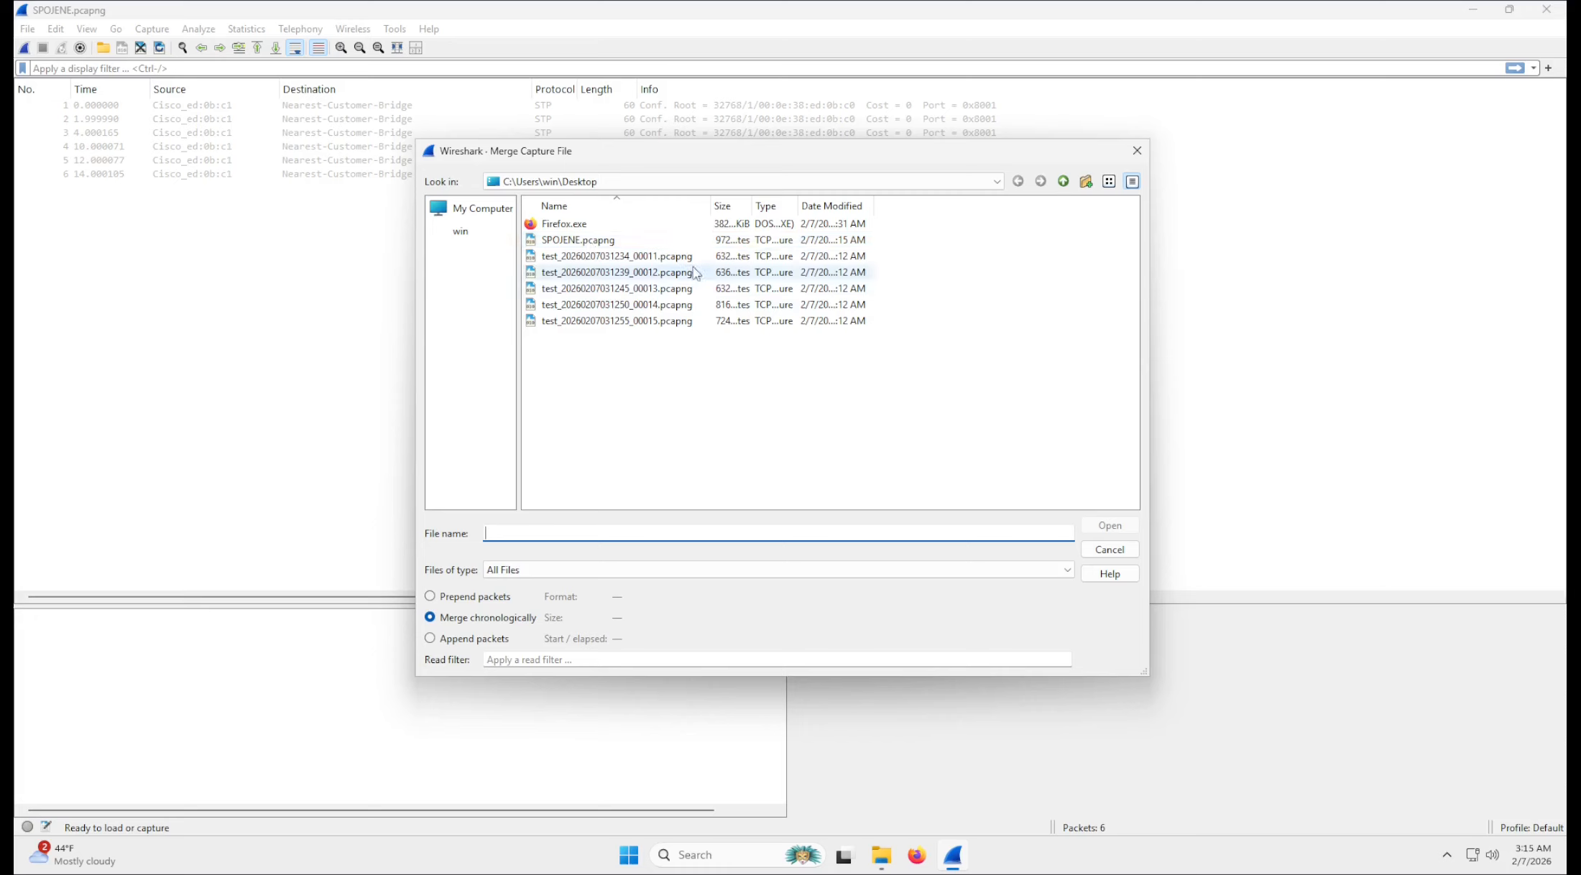
pyautogui.click(674, 273)
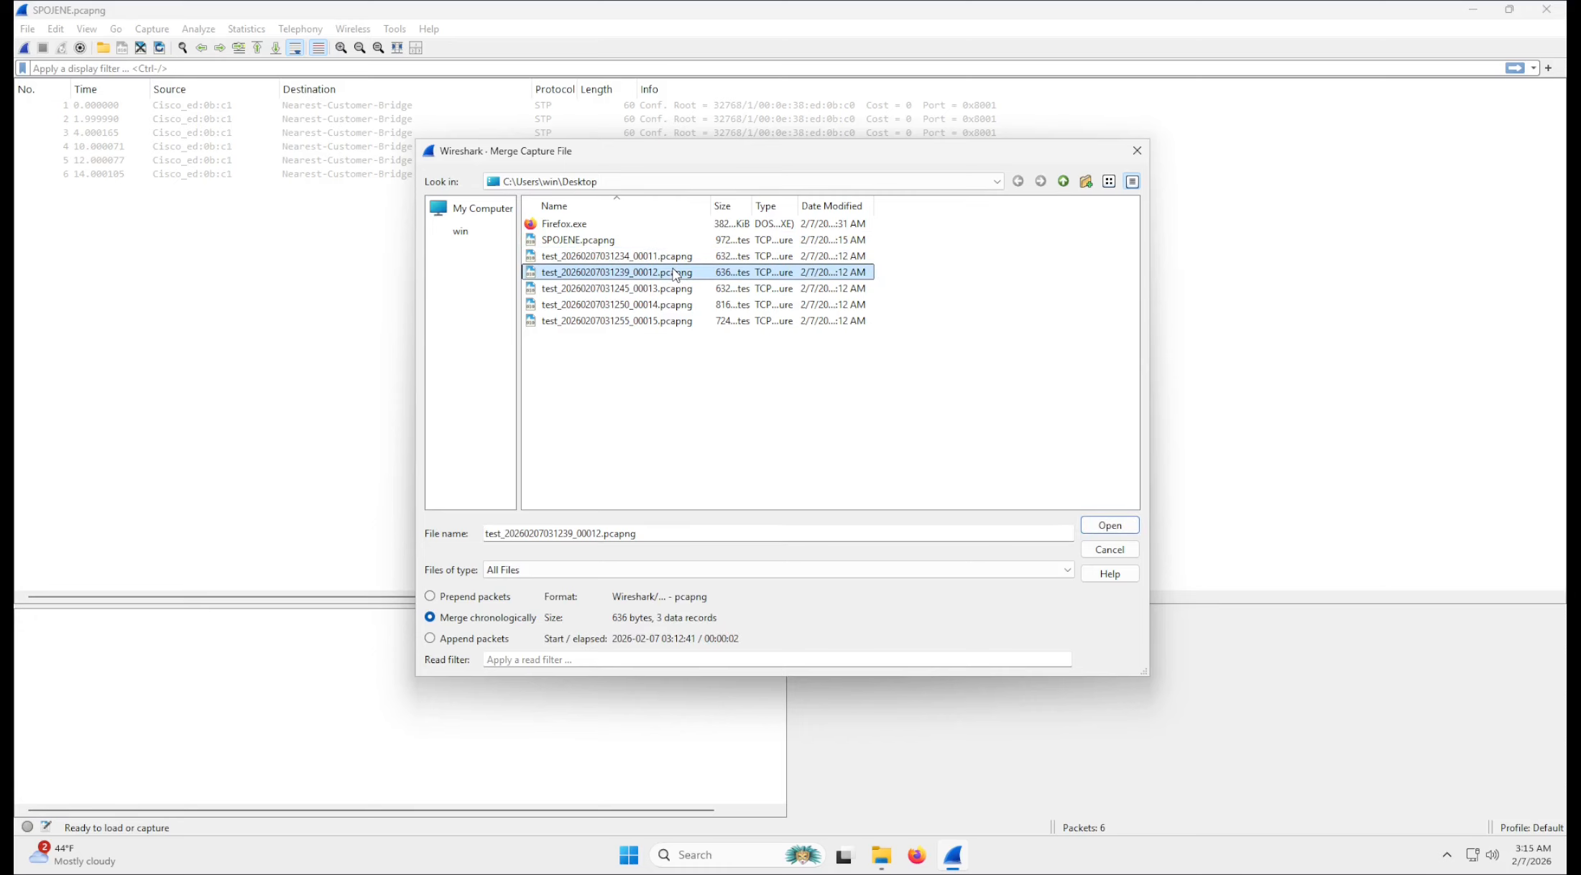